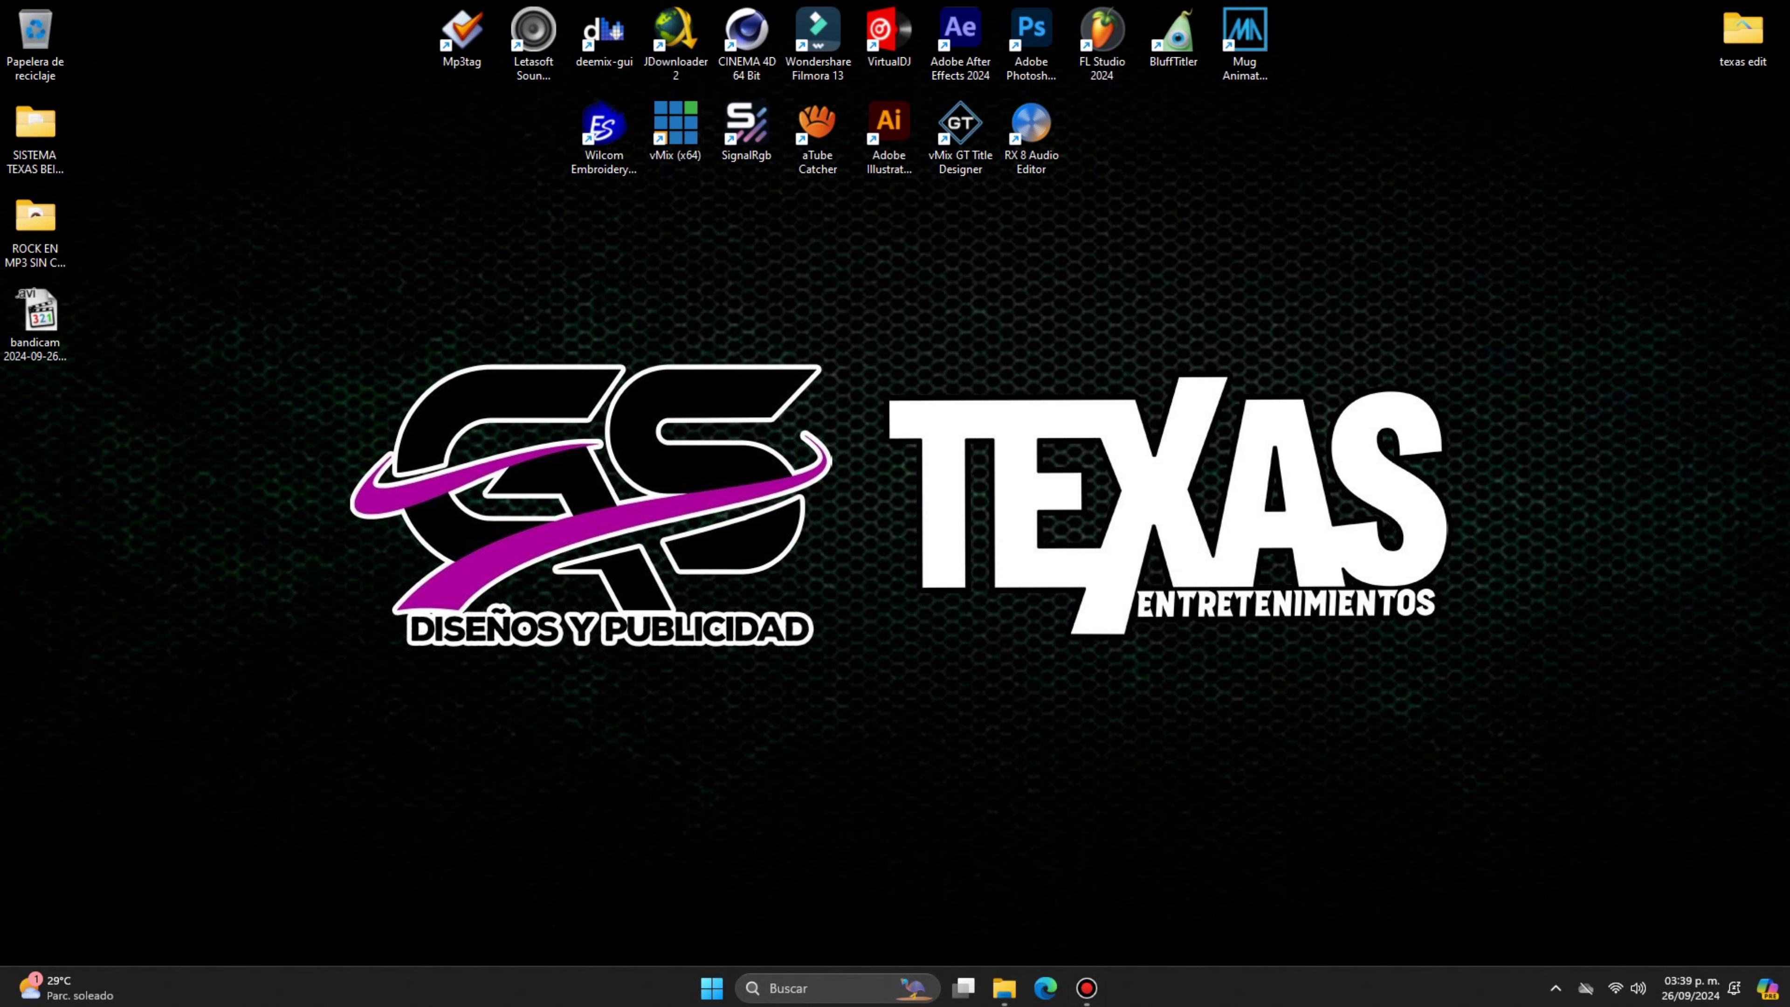
- Restore the File Explorer window showing the '3 TEXTOS CINEMA 4D' template folder
left_click(1005, 988)
- Open the Afro House.c4d template in Cinema 4D
left_click(759, 261)
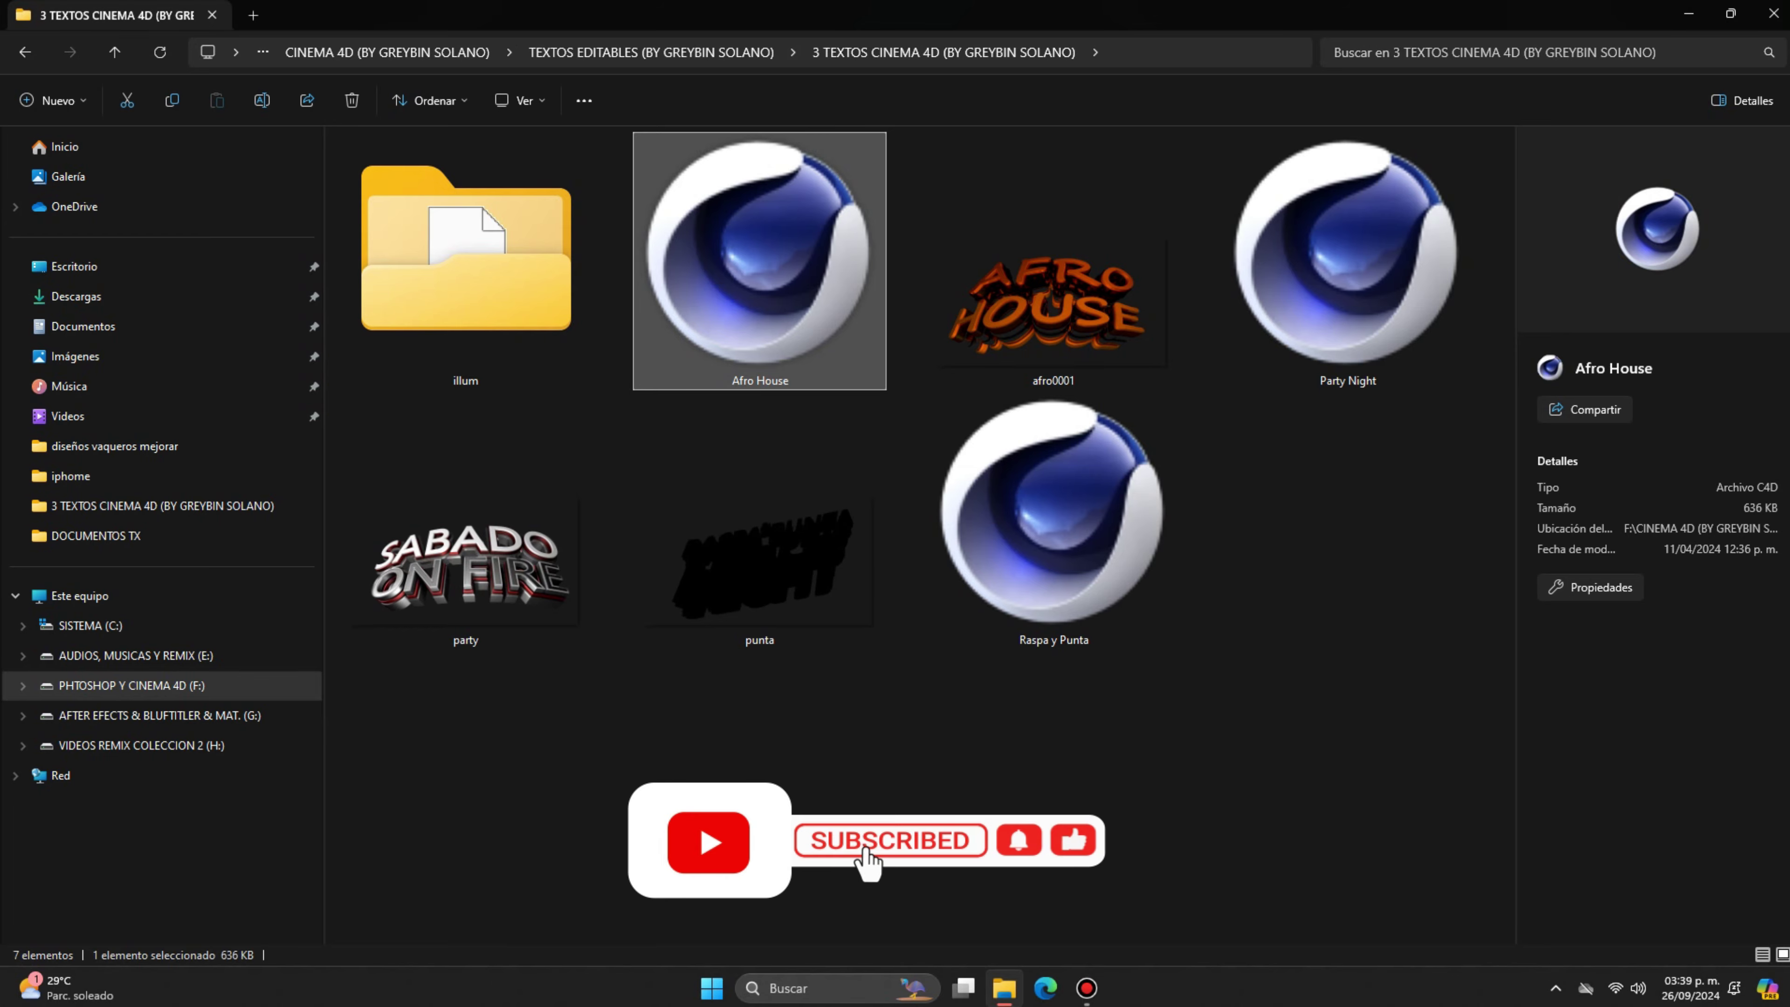
key("Return")
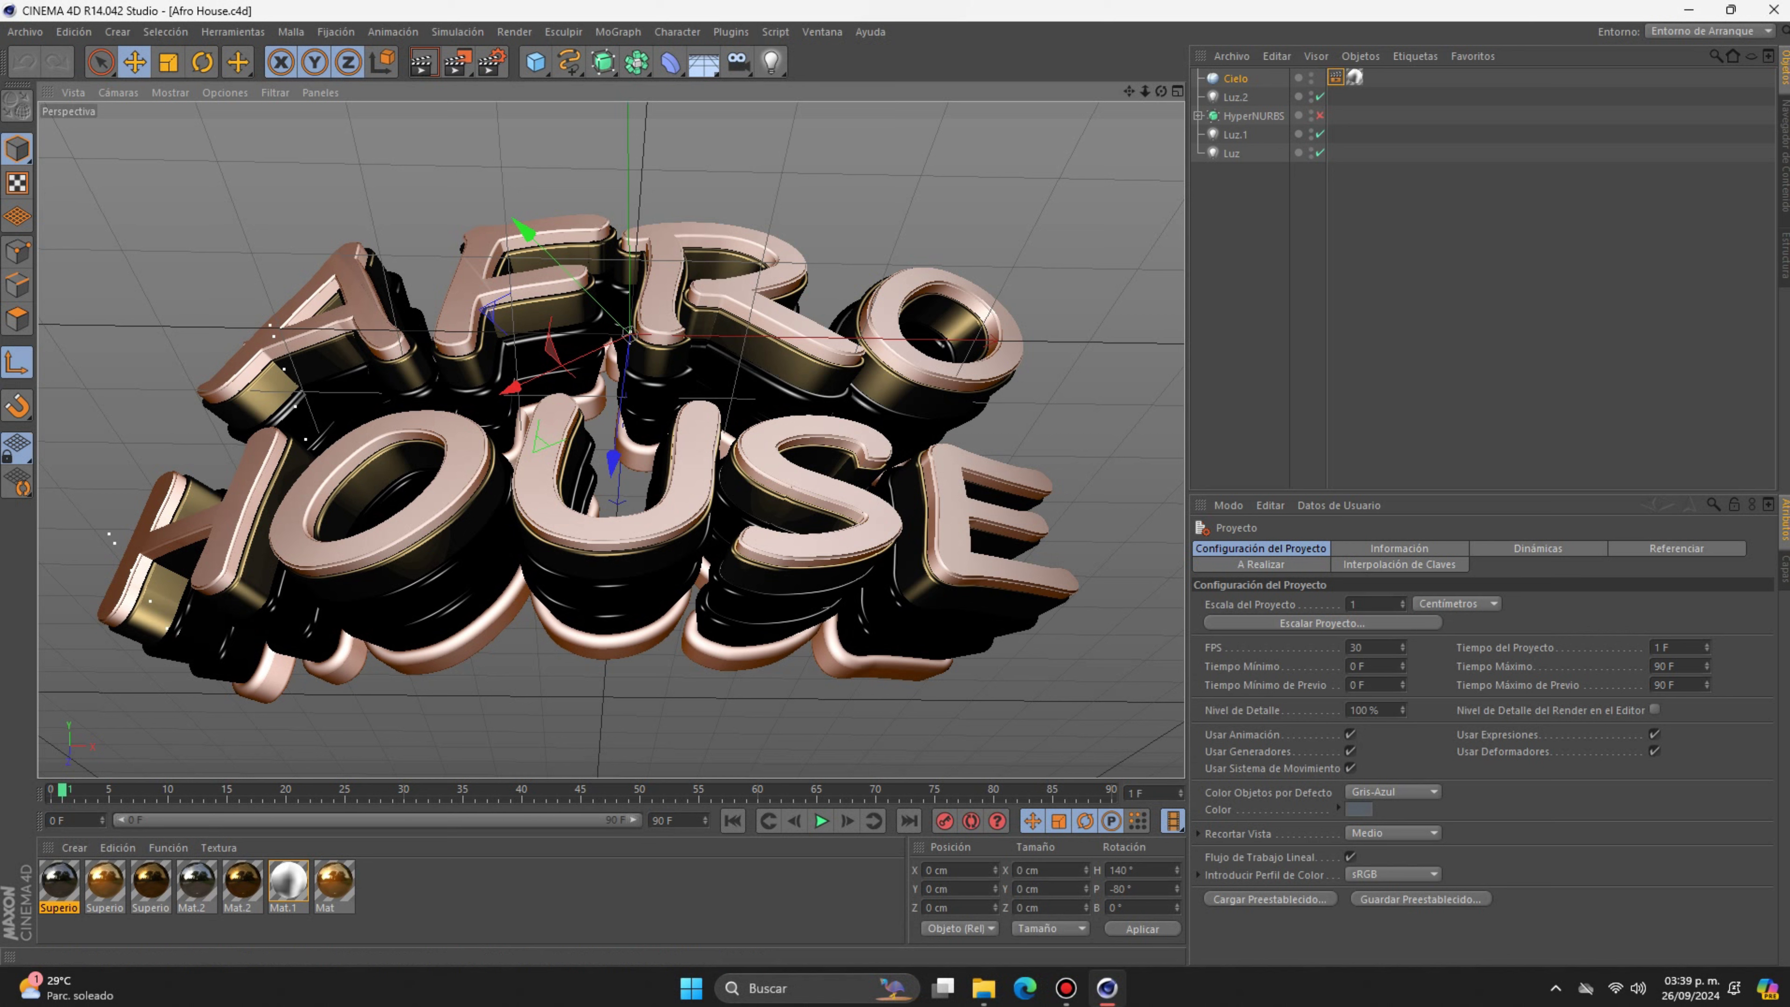
- Replace AFRO with MIX in every Objeto Texto layer of the top word under HyperNURBS
left_click(1198, 116)
left_click(1286, 190)
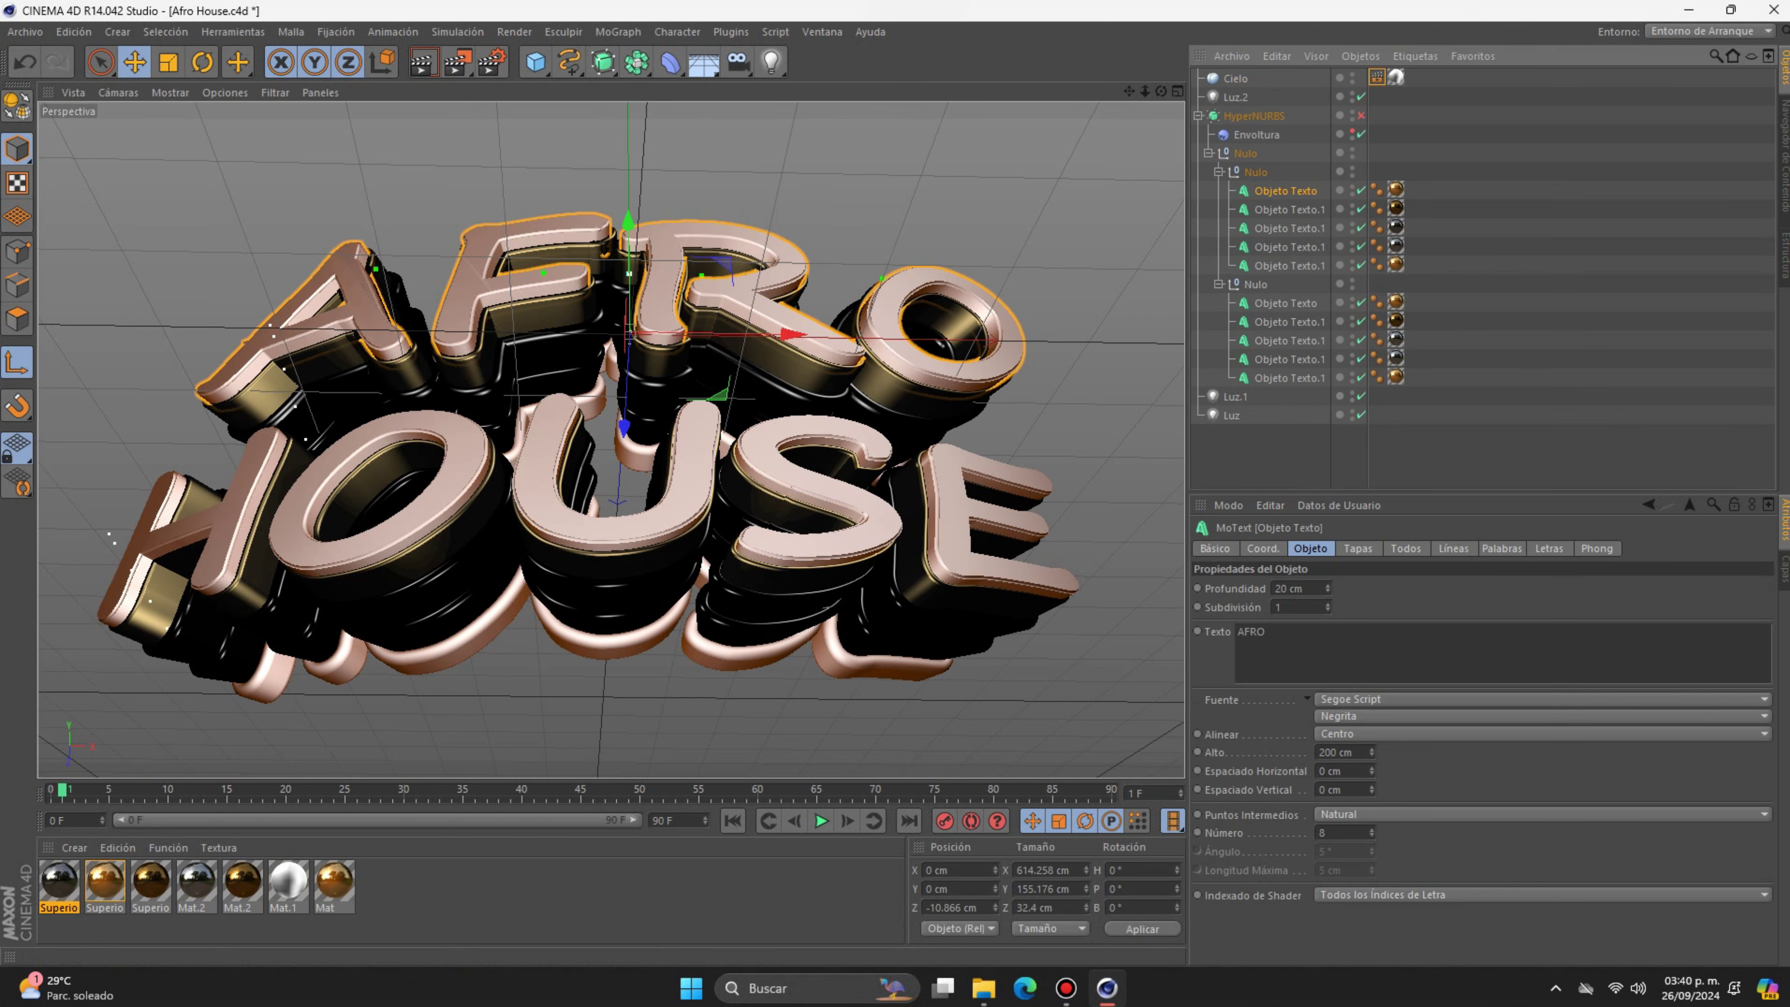
double_click(1251, 631)
type("MIX")
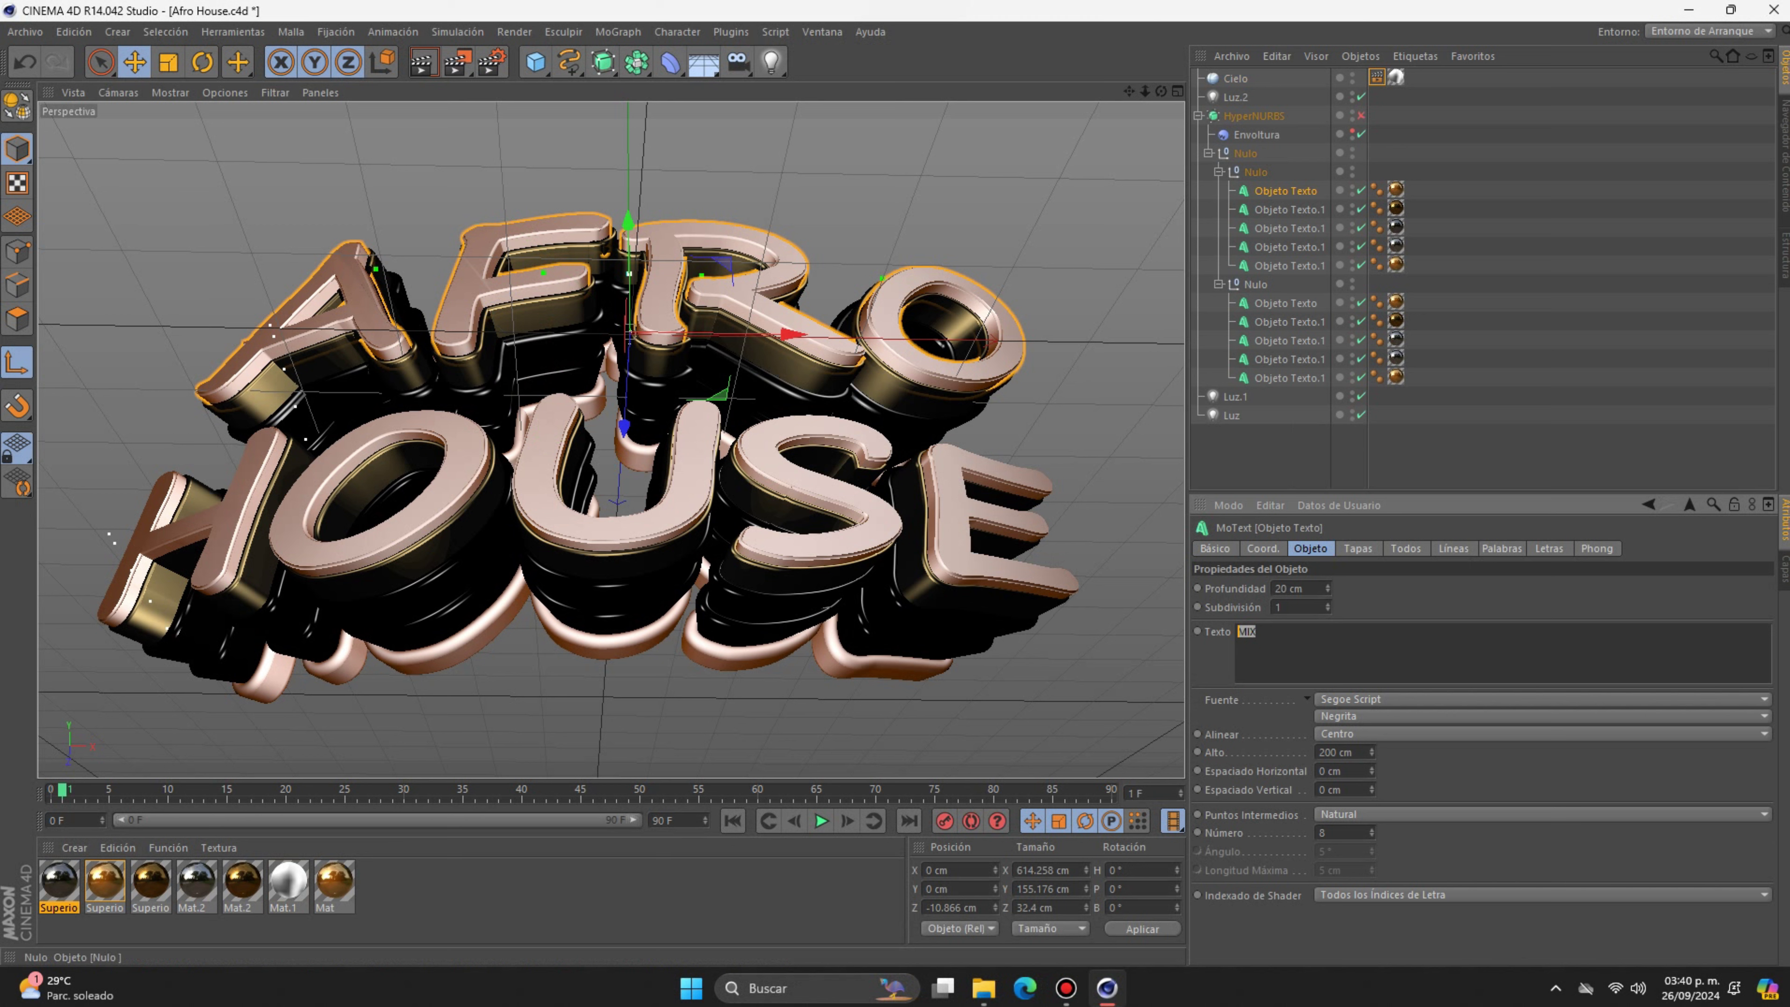
left_click(1289, 209)
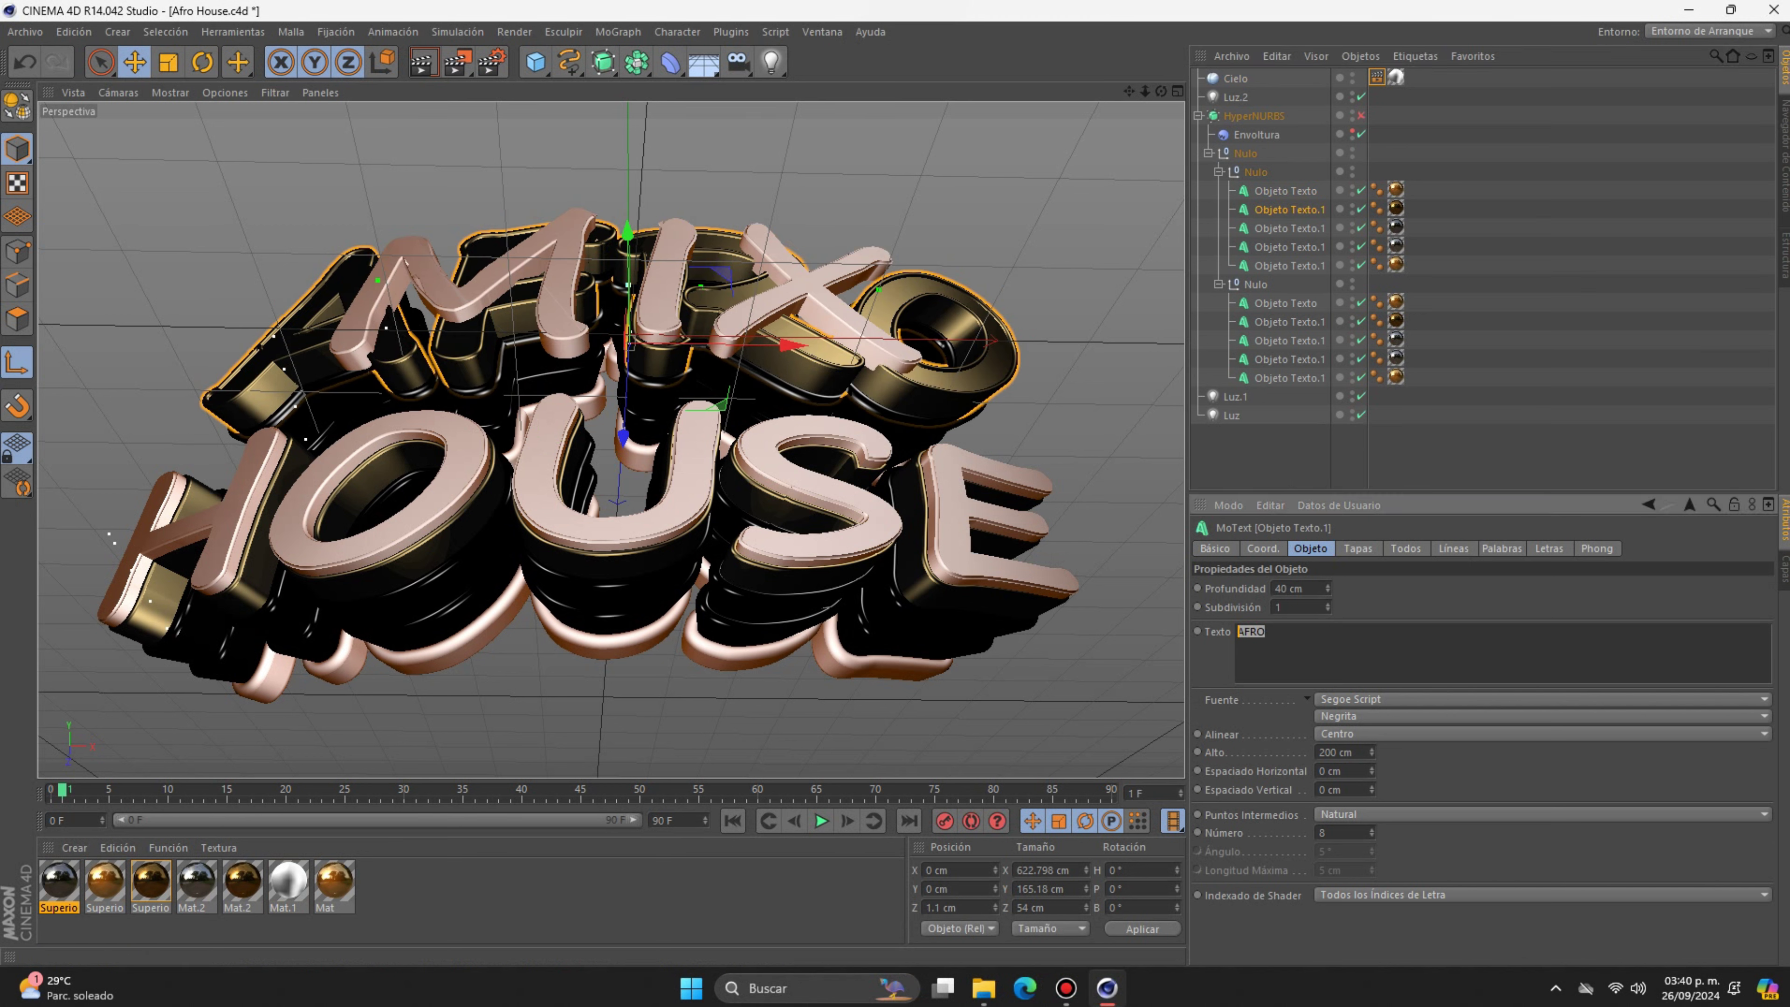
left_click(1289, 228)
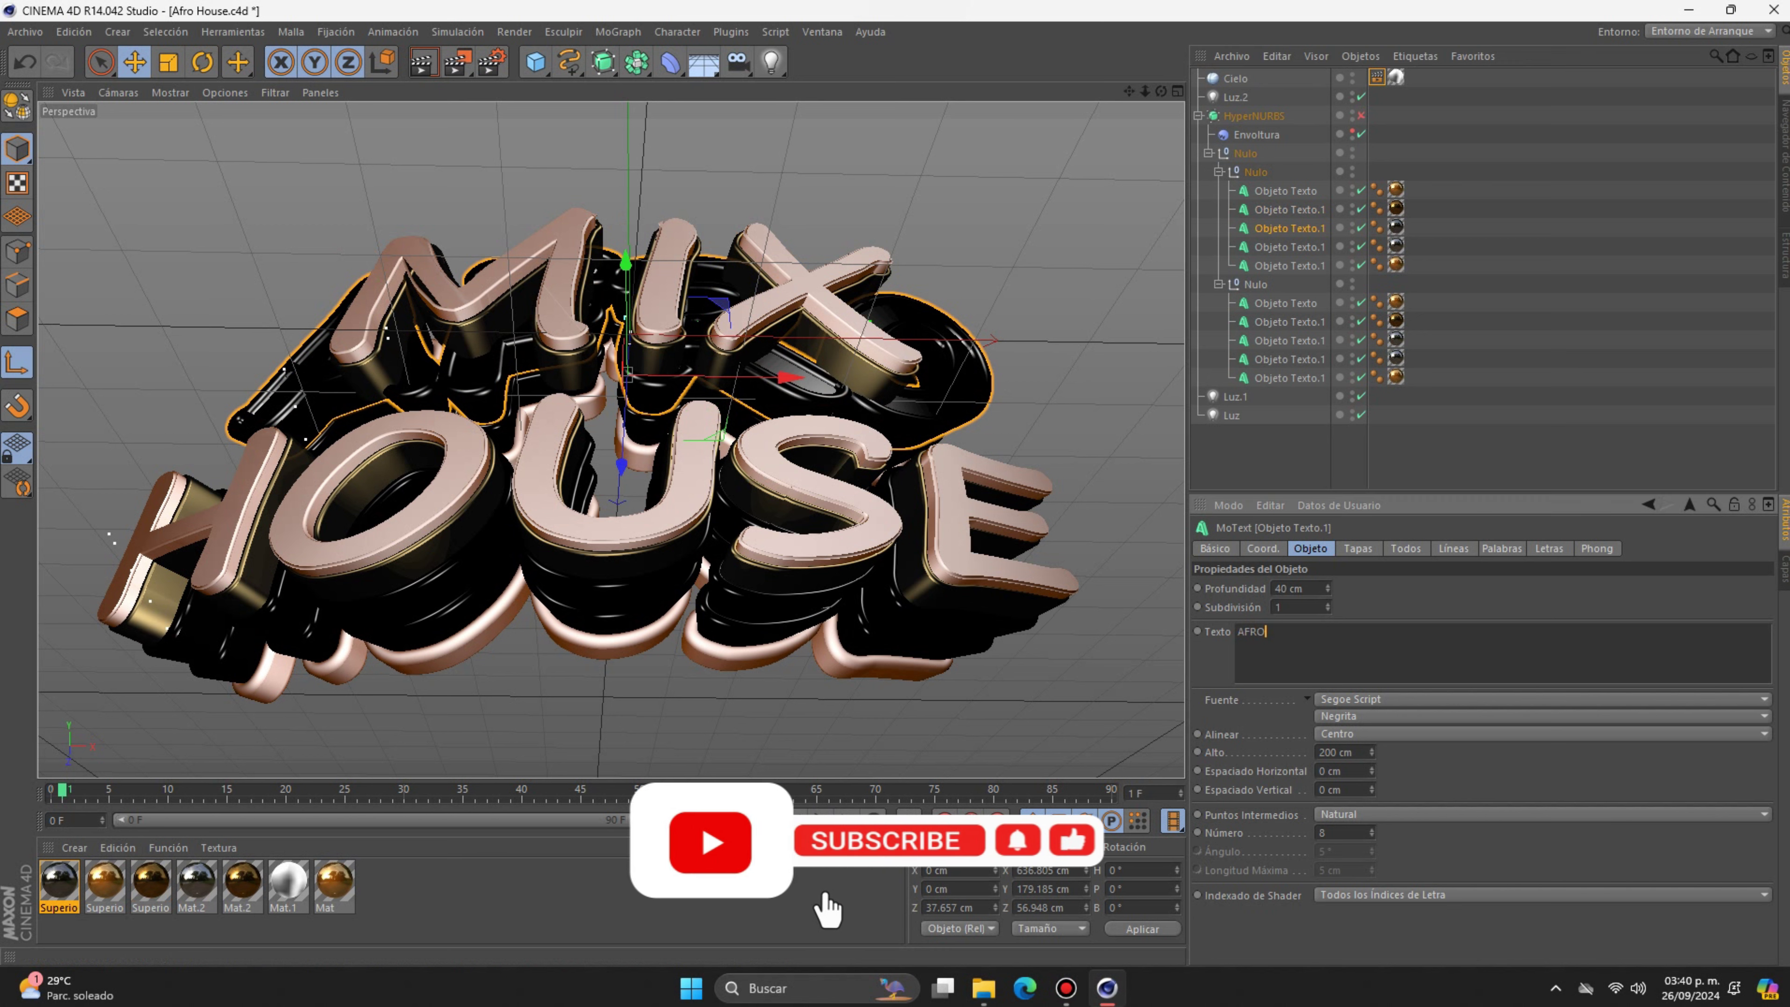
left_click(1288, 247)
left_click(1289, 265)
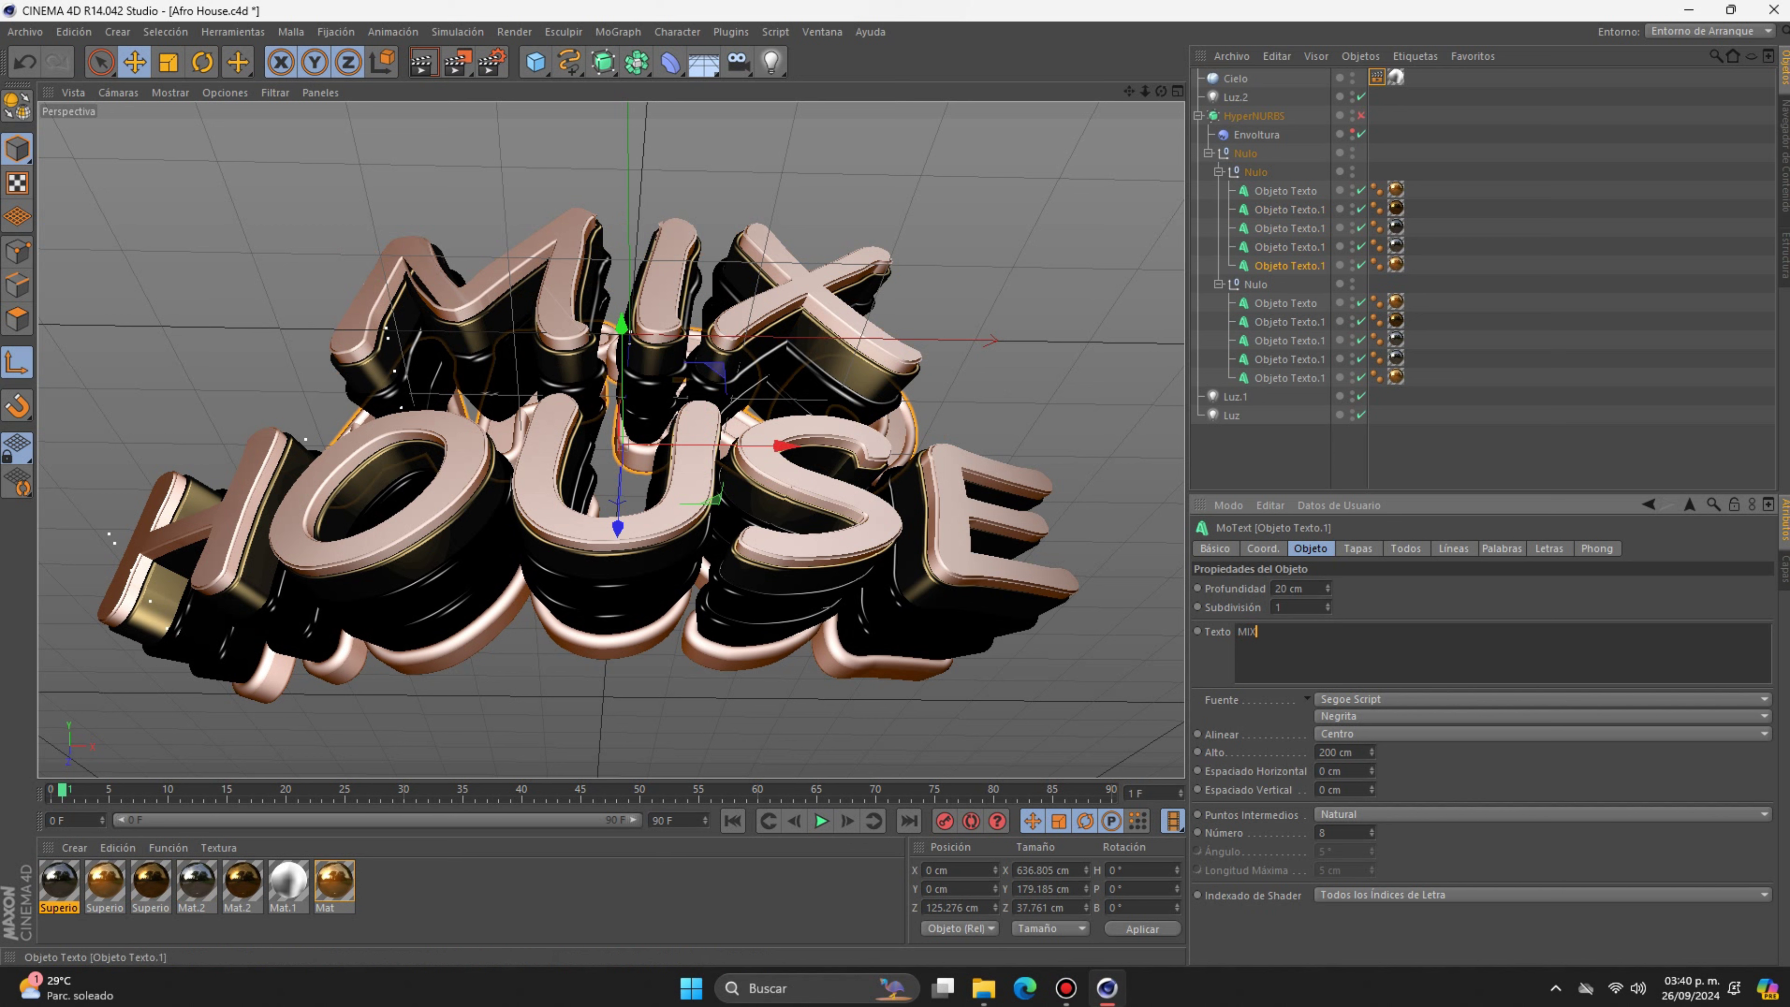
left_click(1286, 302)
- Set the Texto of every second-line layer from HOUSE to HIT RETRO
key("ctrl+a")
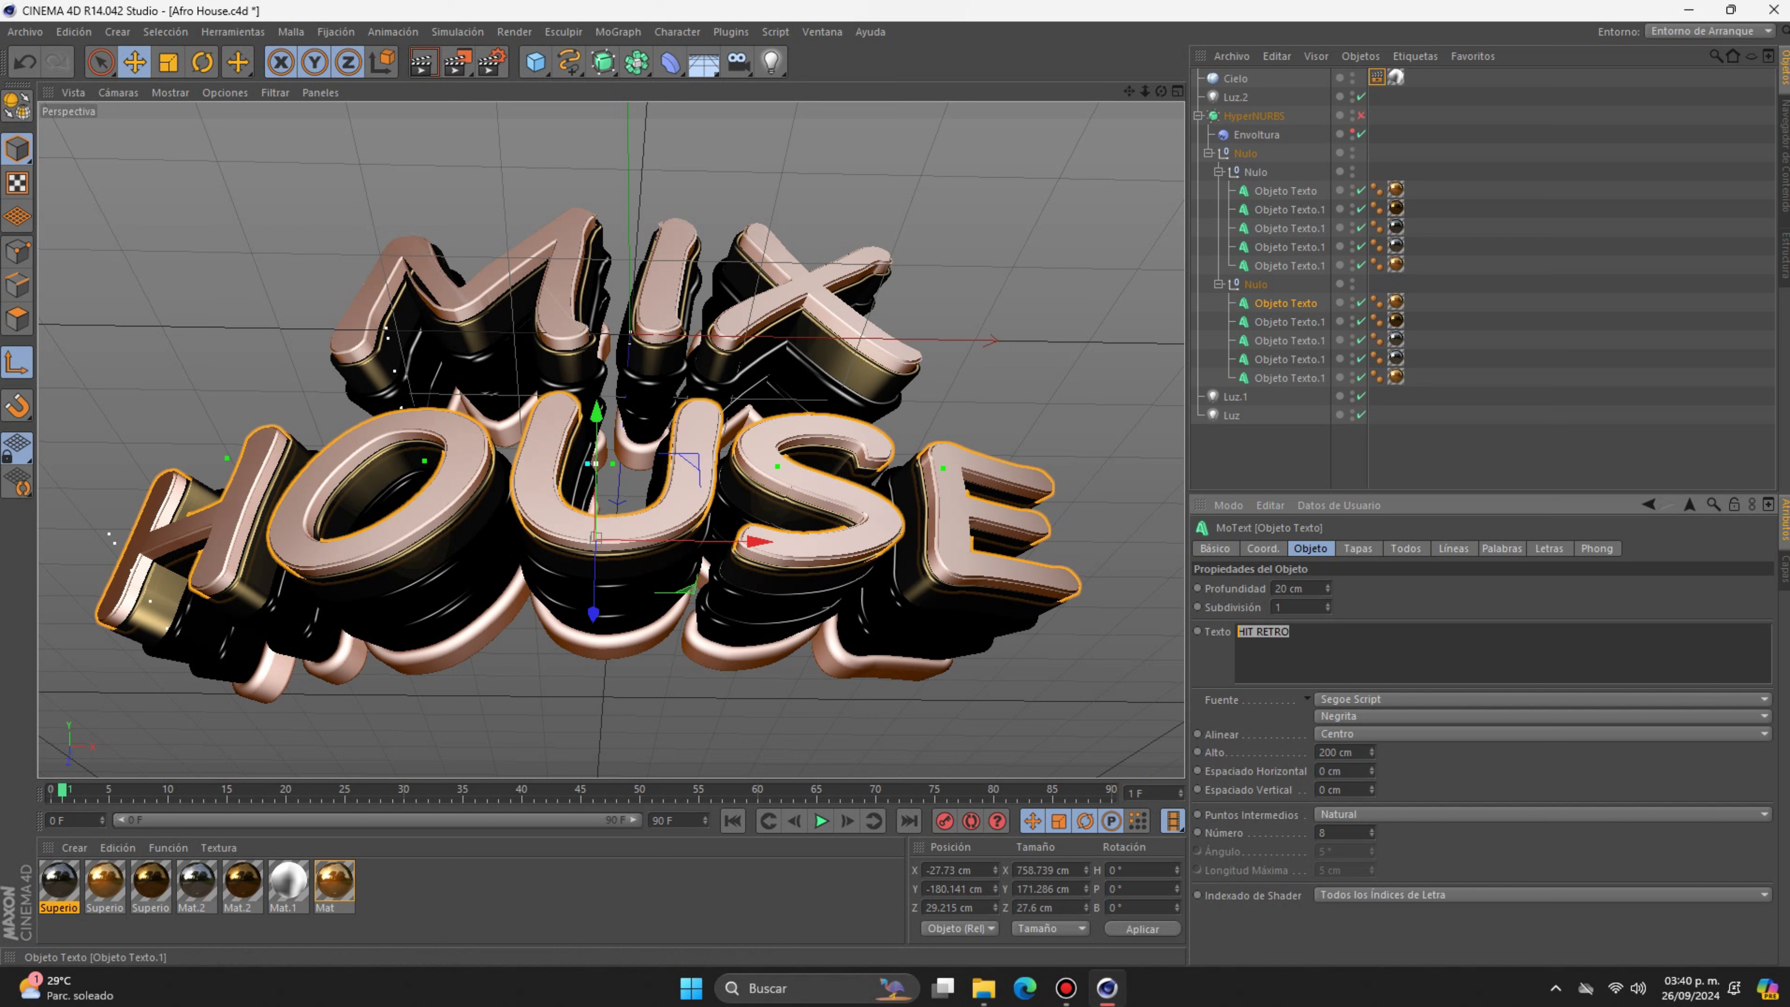
left_click(1288, 322)
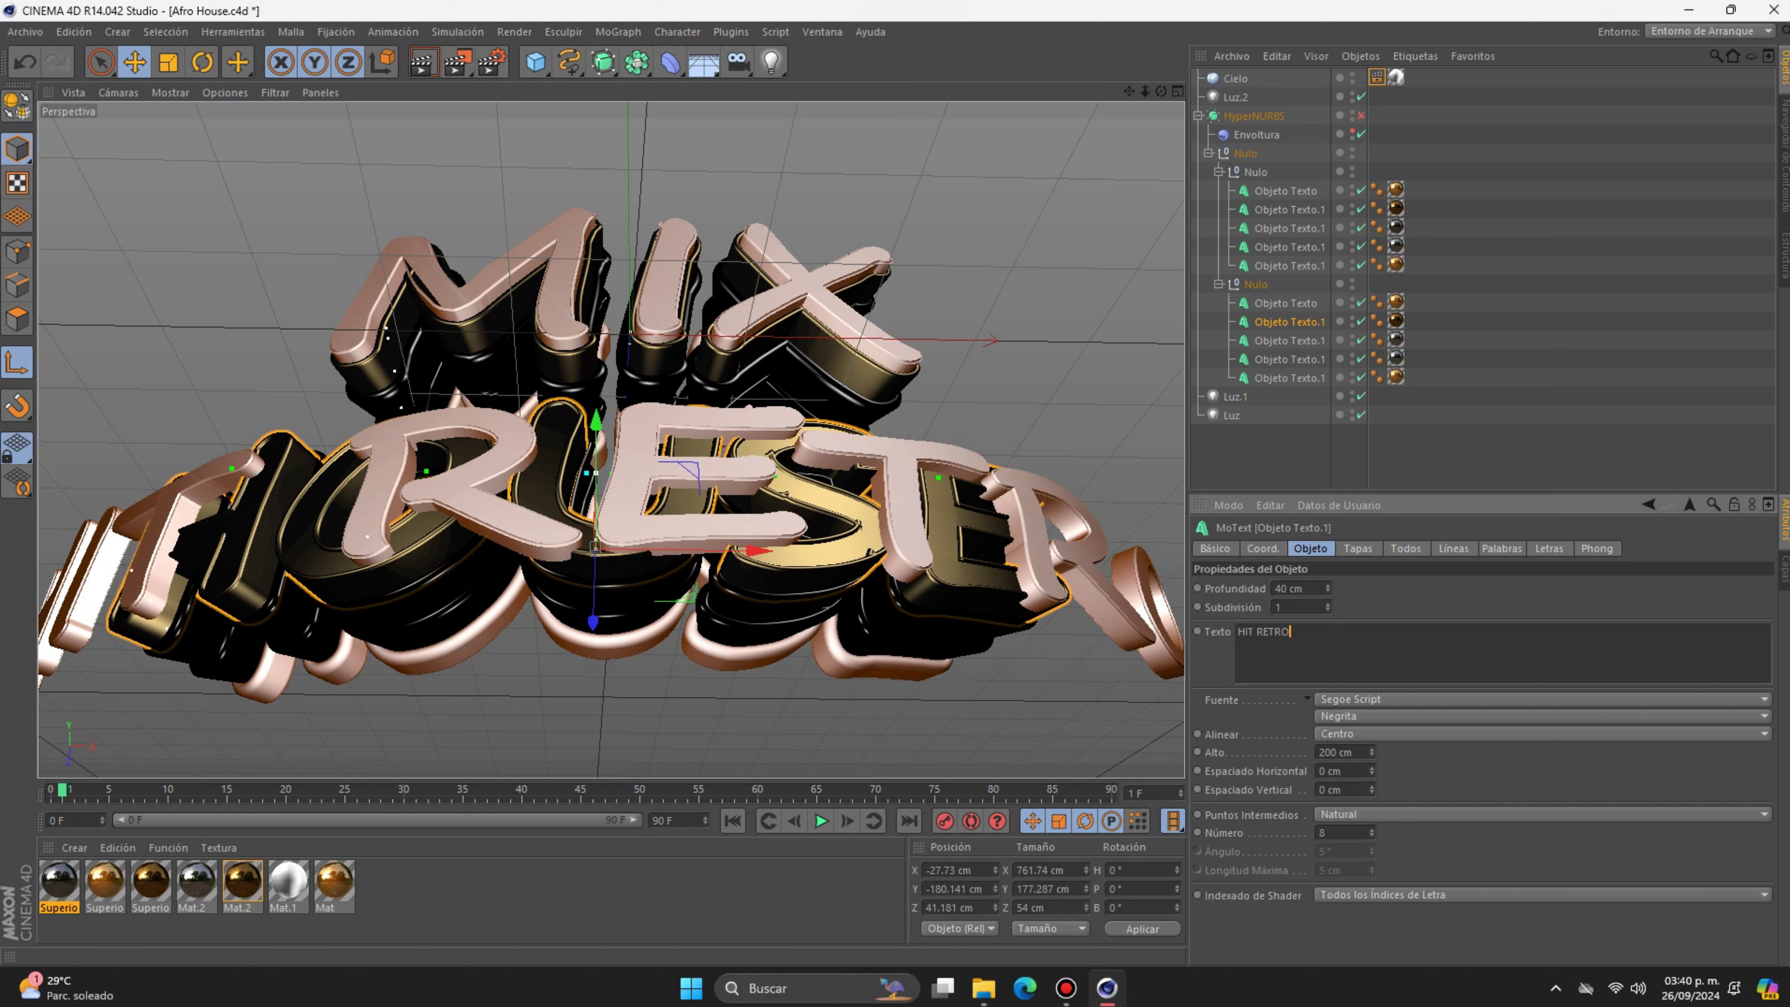
left_click(1289, 340)
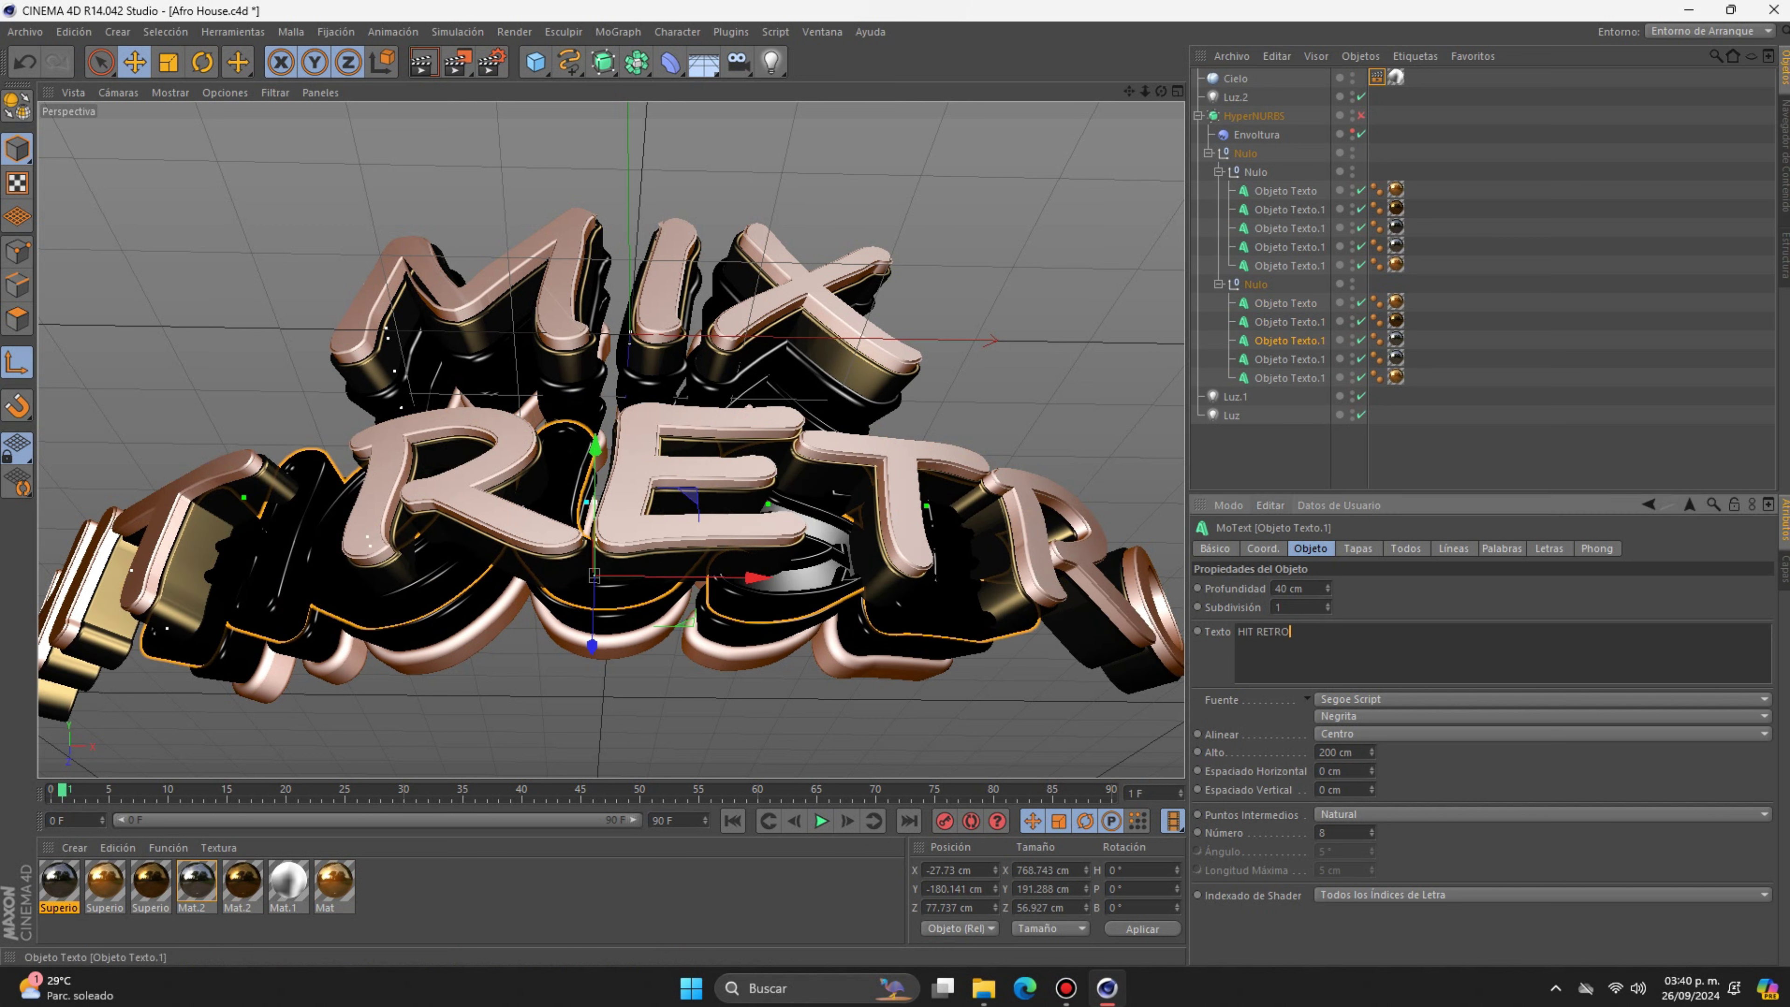
key("Down")
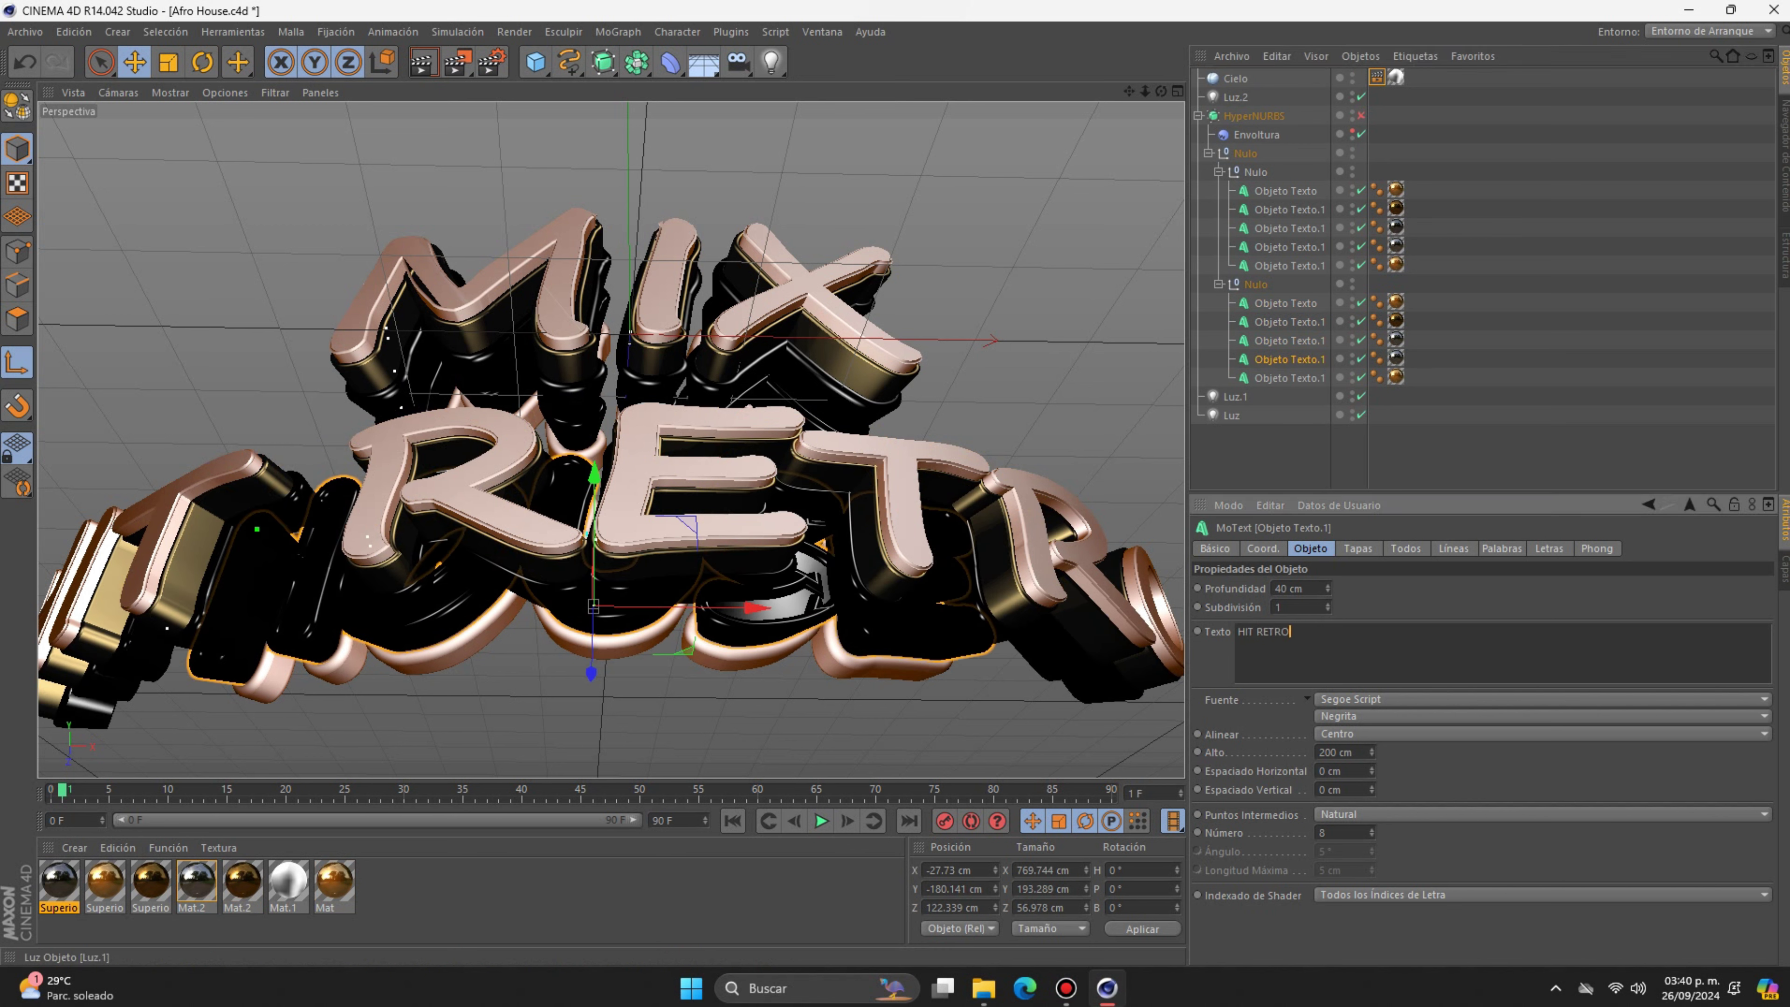
key("Down")
type("HIT RETRO")
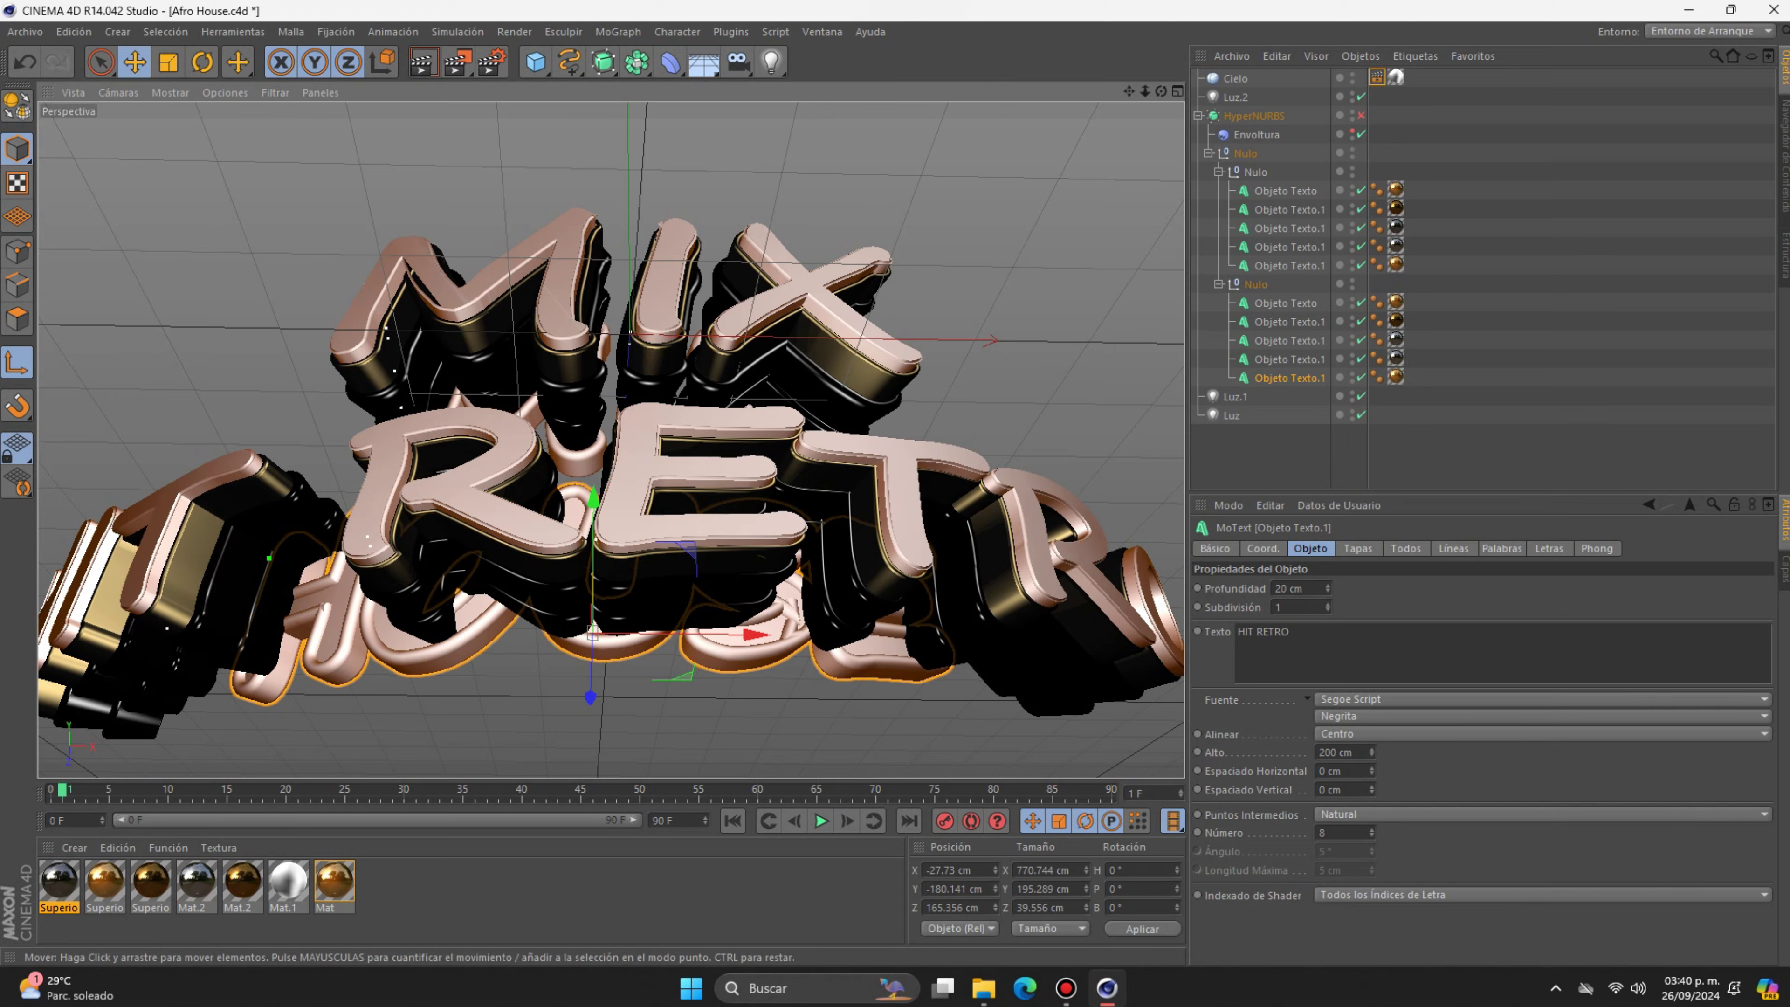
- Orbit to check the MIX HIT RETRO design and save, dismissing the missing-plugin warning
left_click_drag(972, 411, 881, 424, "alt")
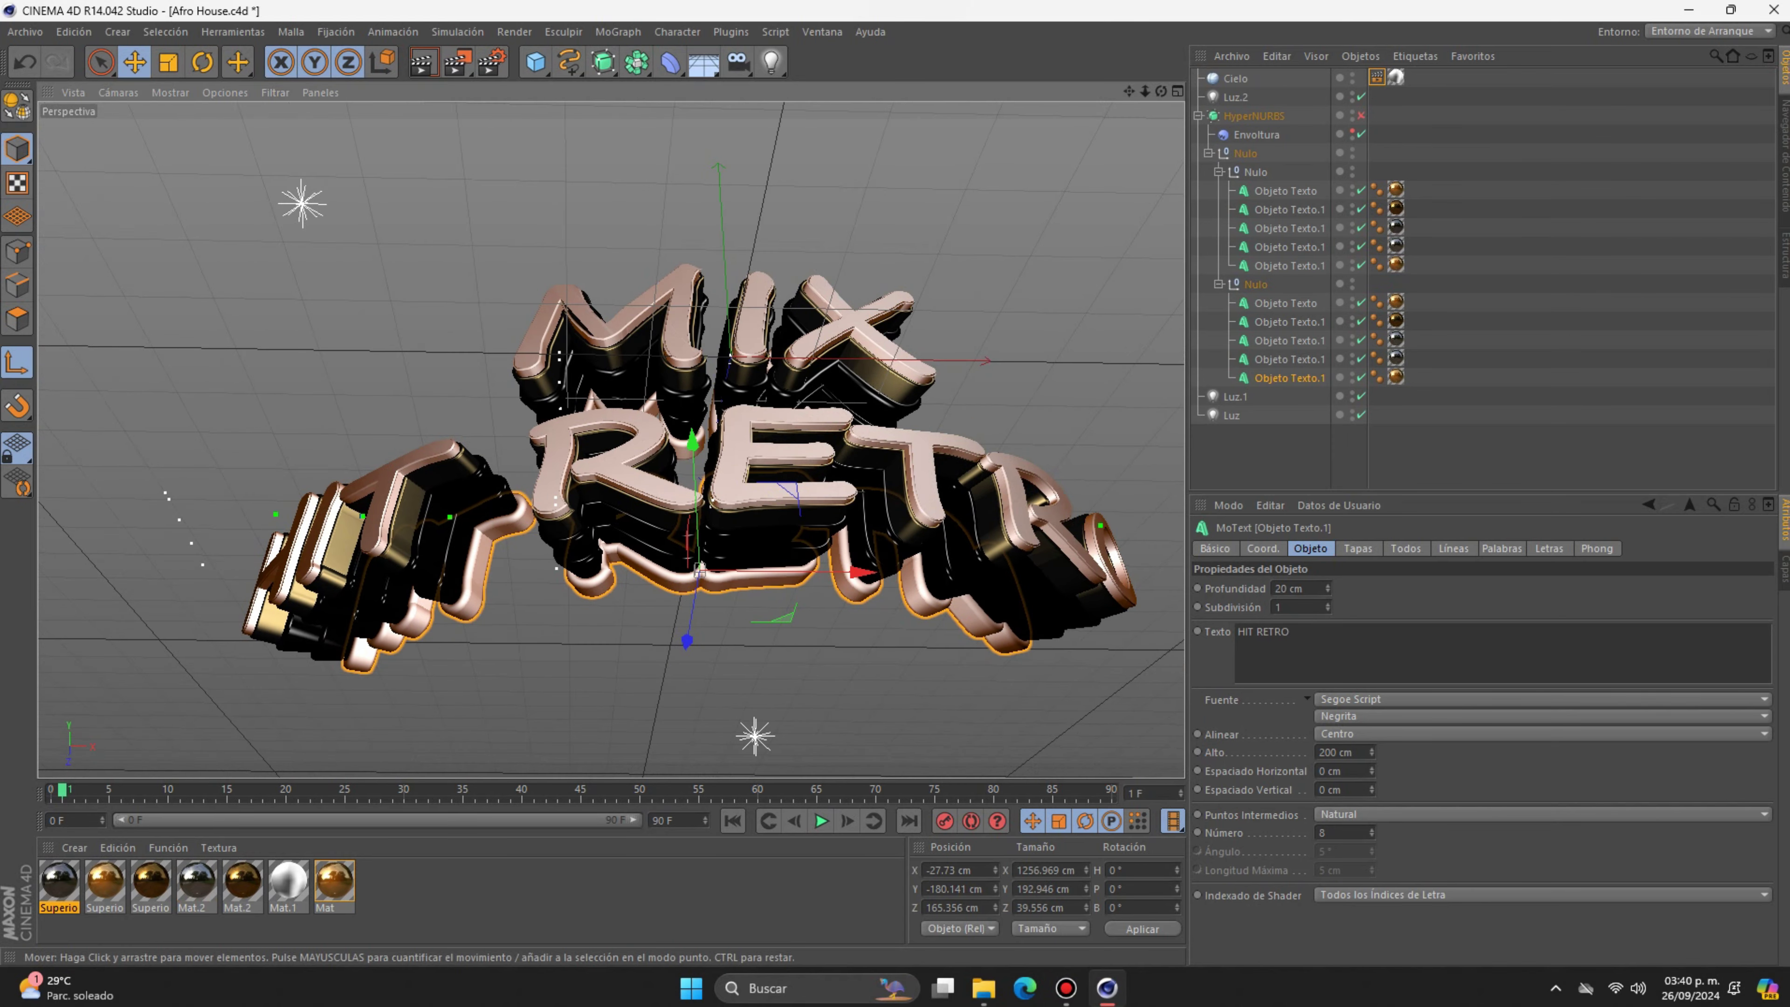
left_click_drag(705, 494, 610, 439, "alt")
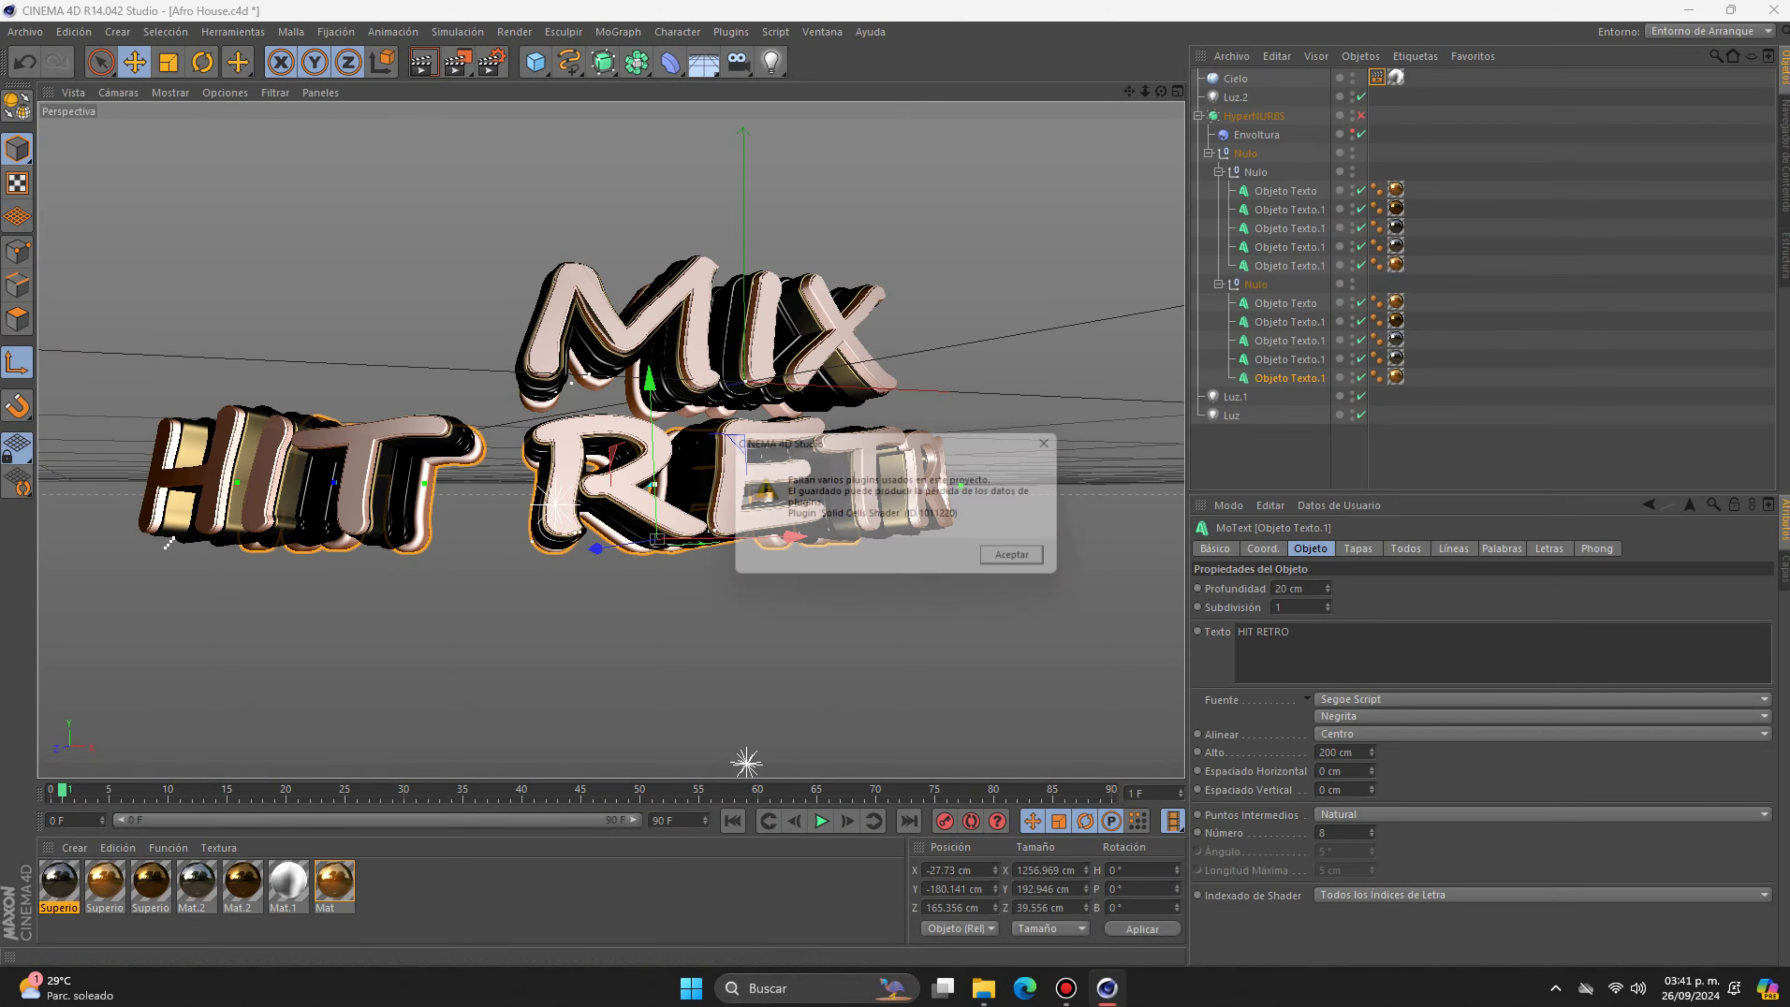
left_click(1023, 562)
- Replace SABADO with LUNES in all four text layers of the Night.1 group
left_click_drag(1160, 91, 1161, 91)
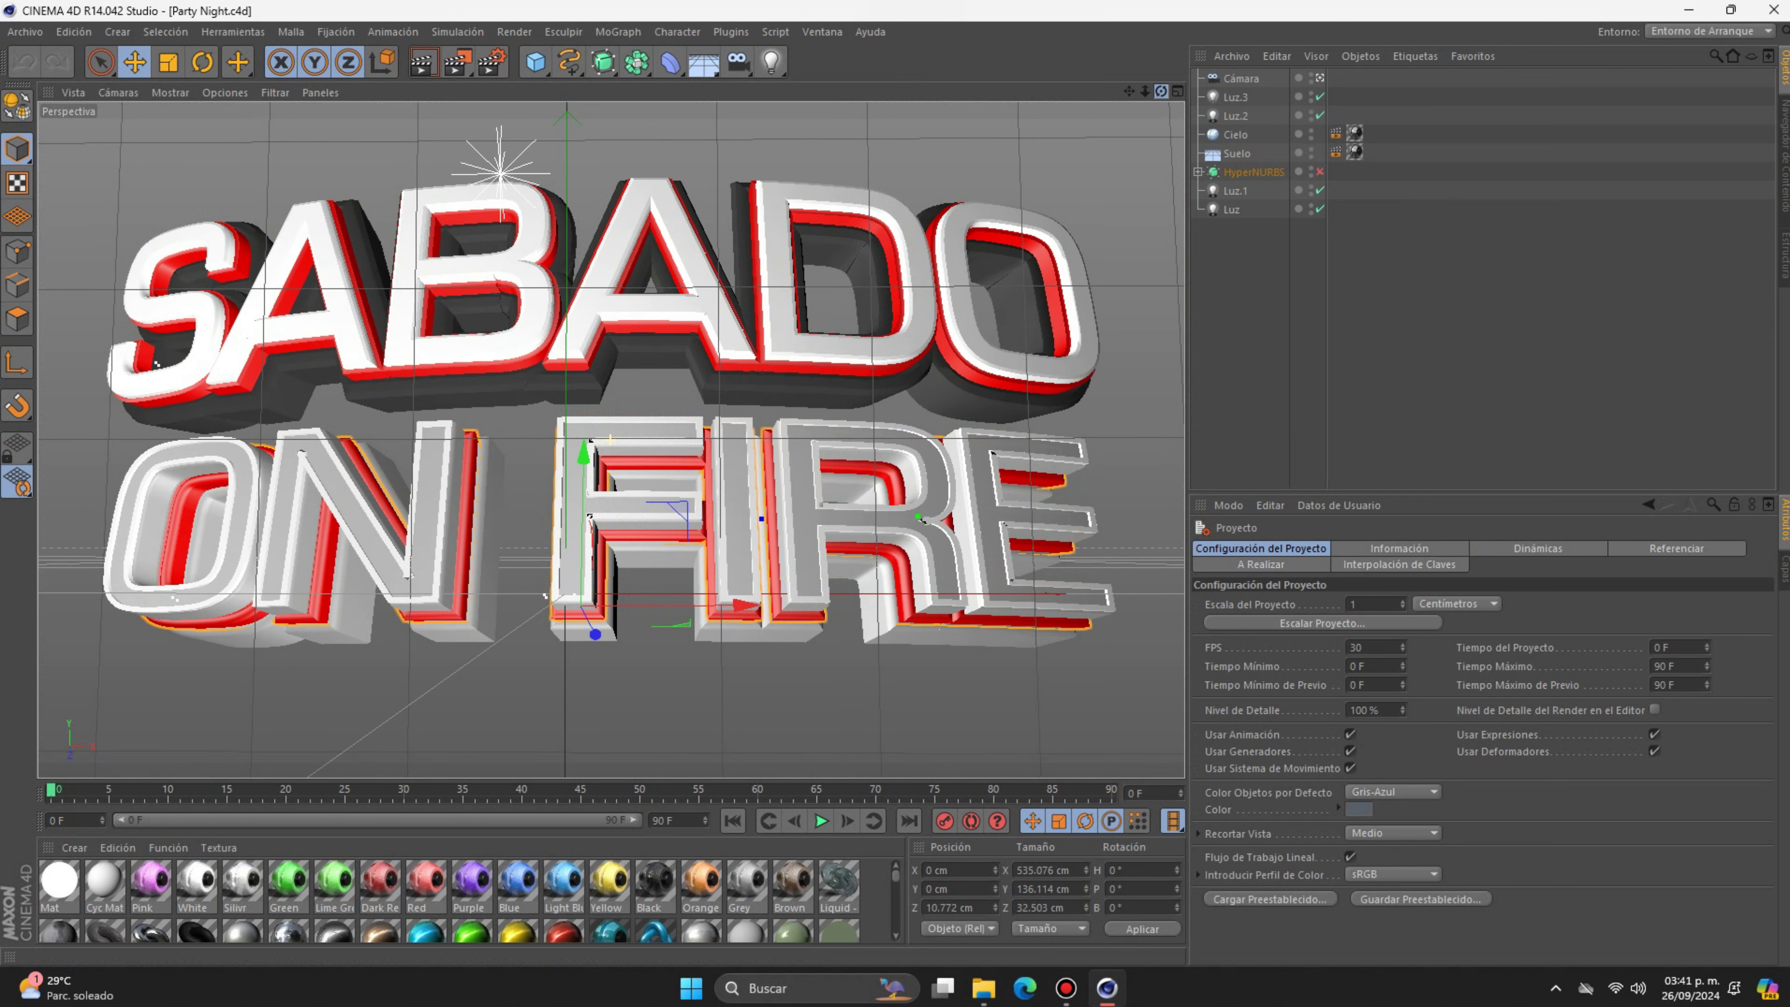
left_click(1197, 173)
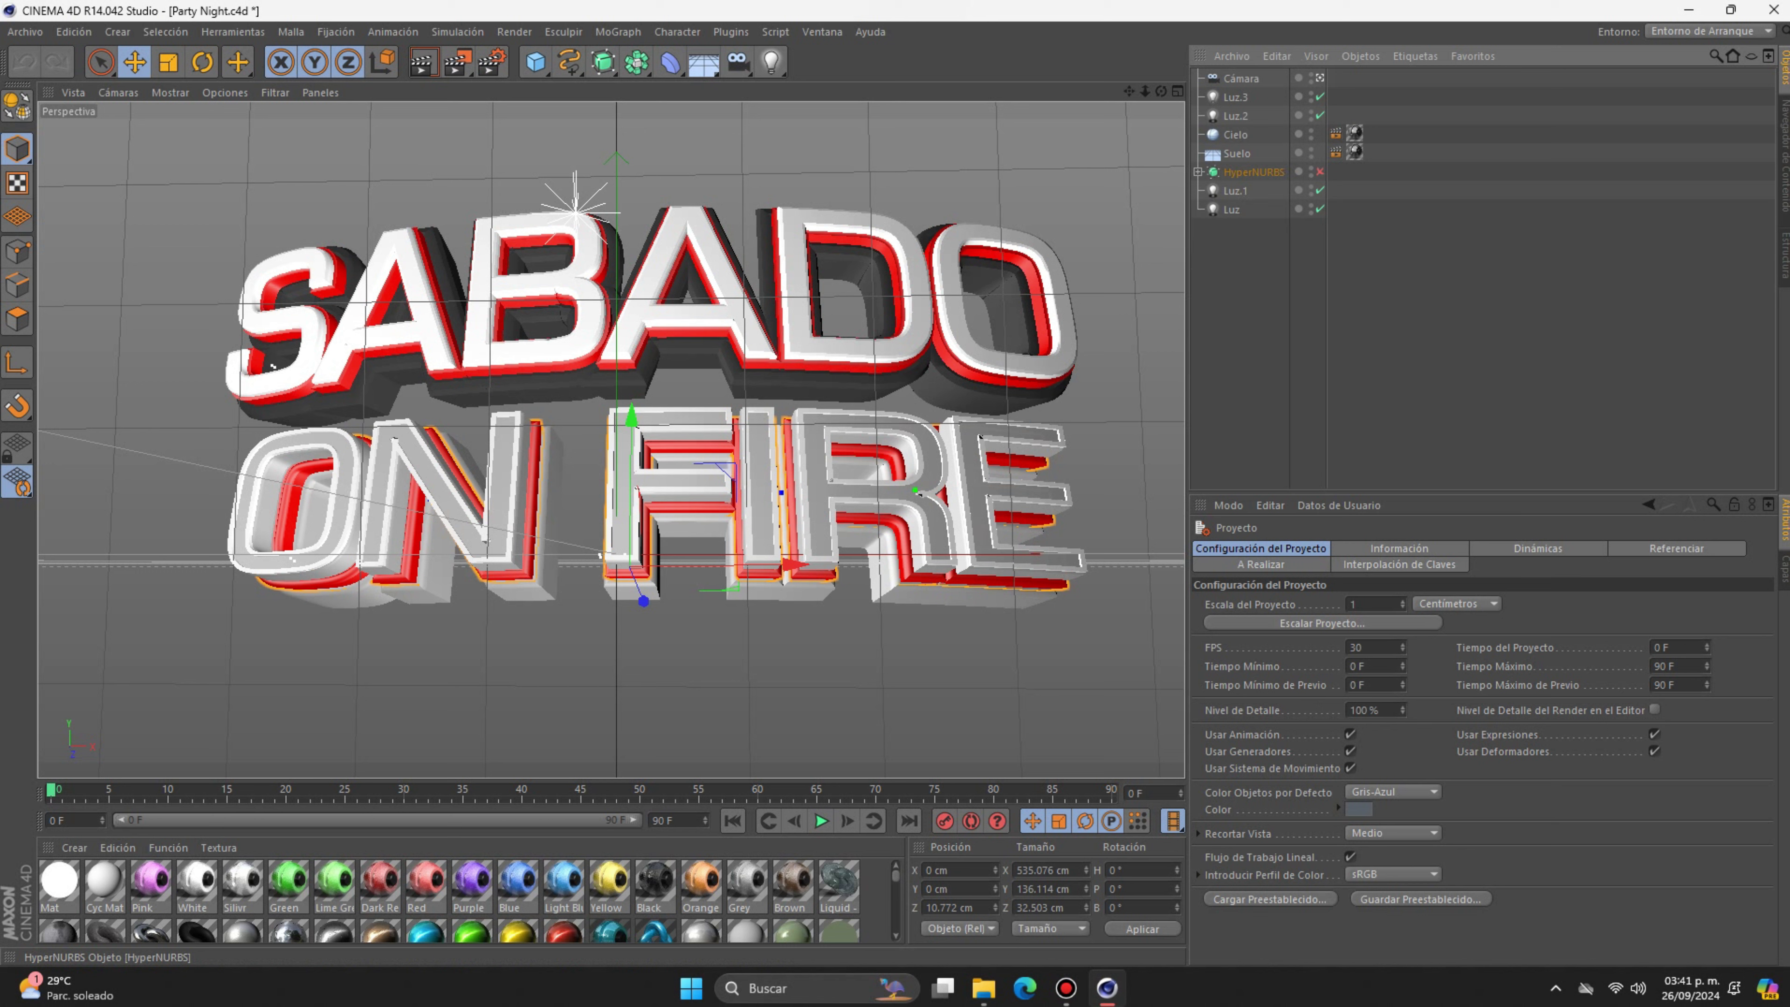
left_click(1218, 228)
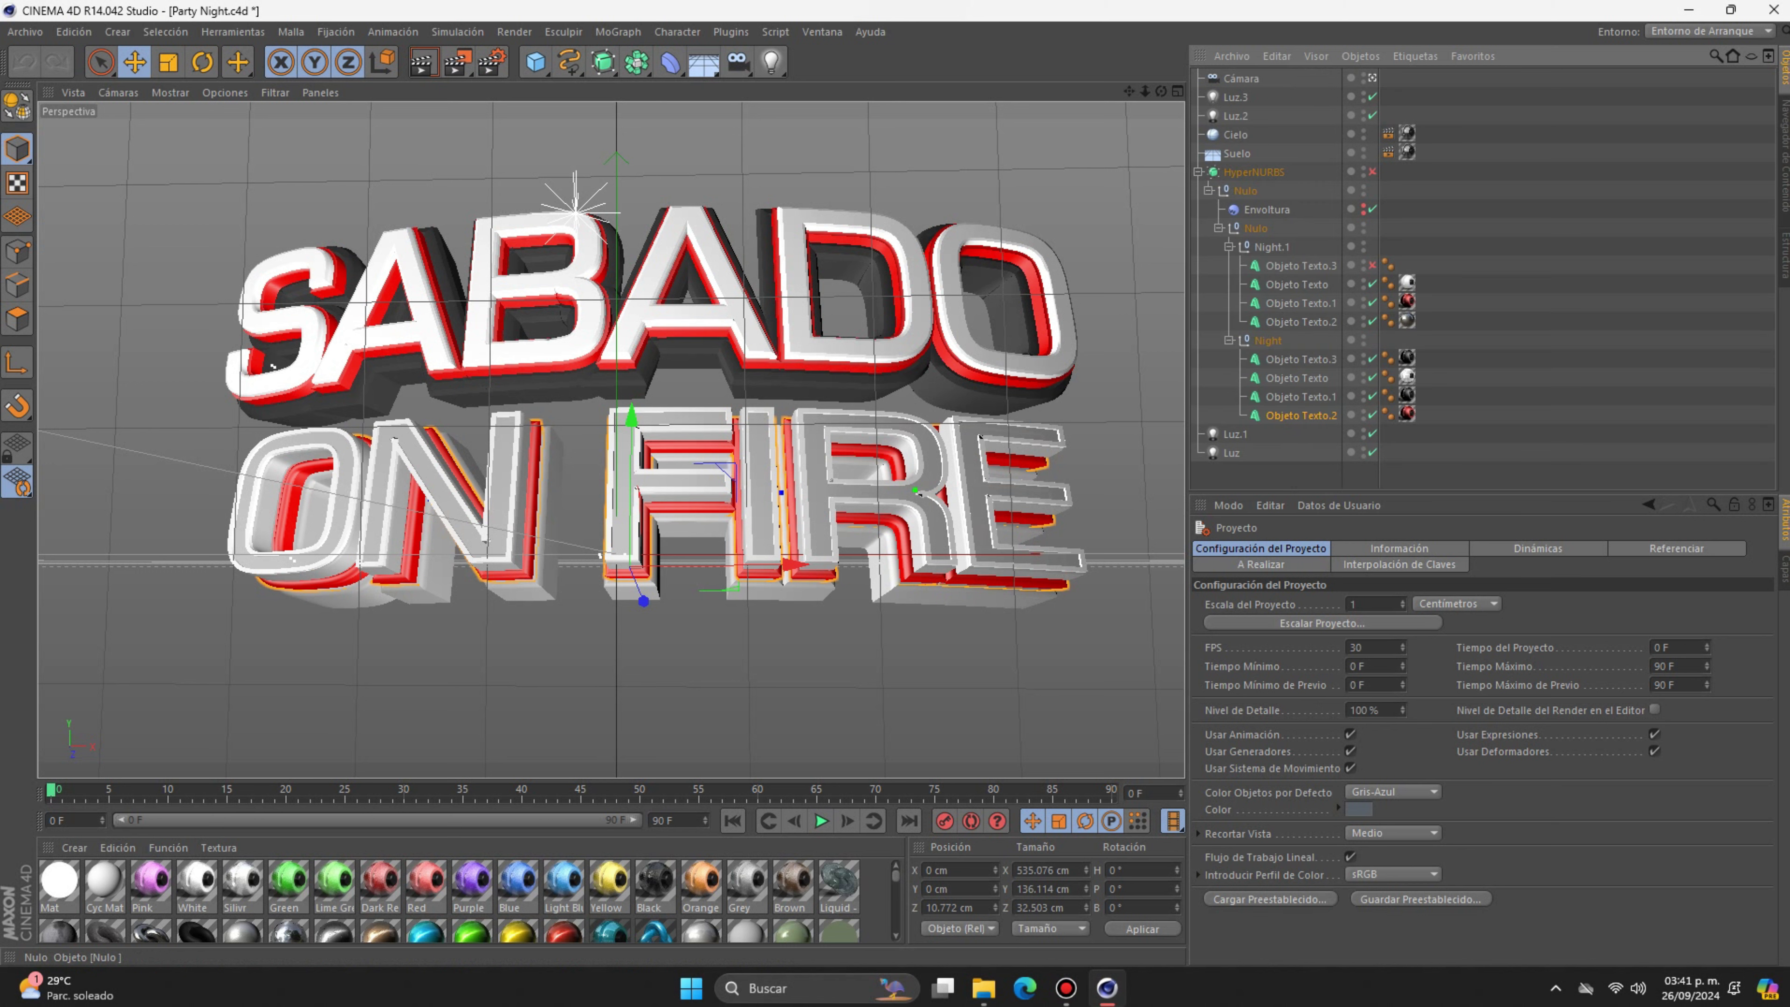
left_click(1301, 265)
double_click(1257, 632)
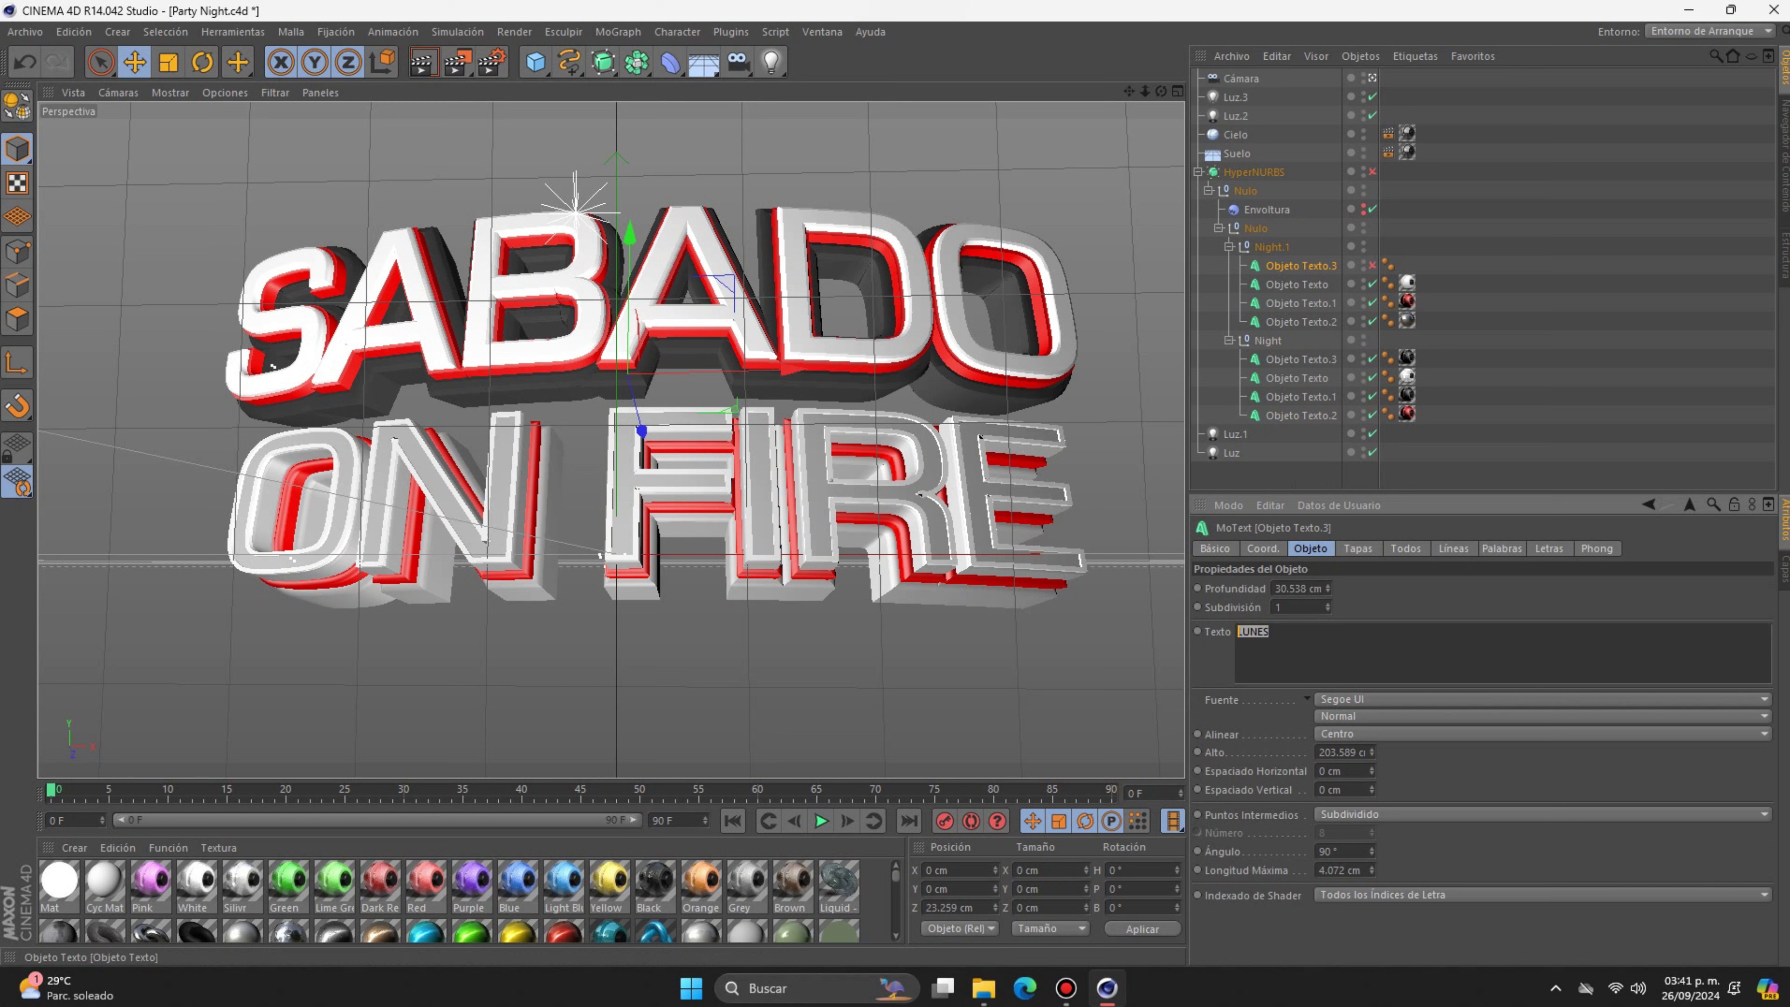
left_click(1297, 285)
type("LUNES")
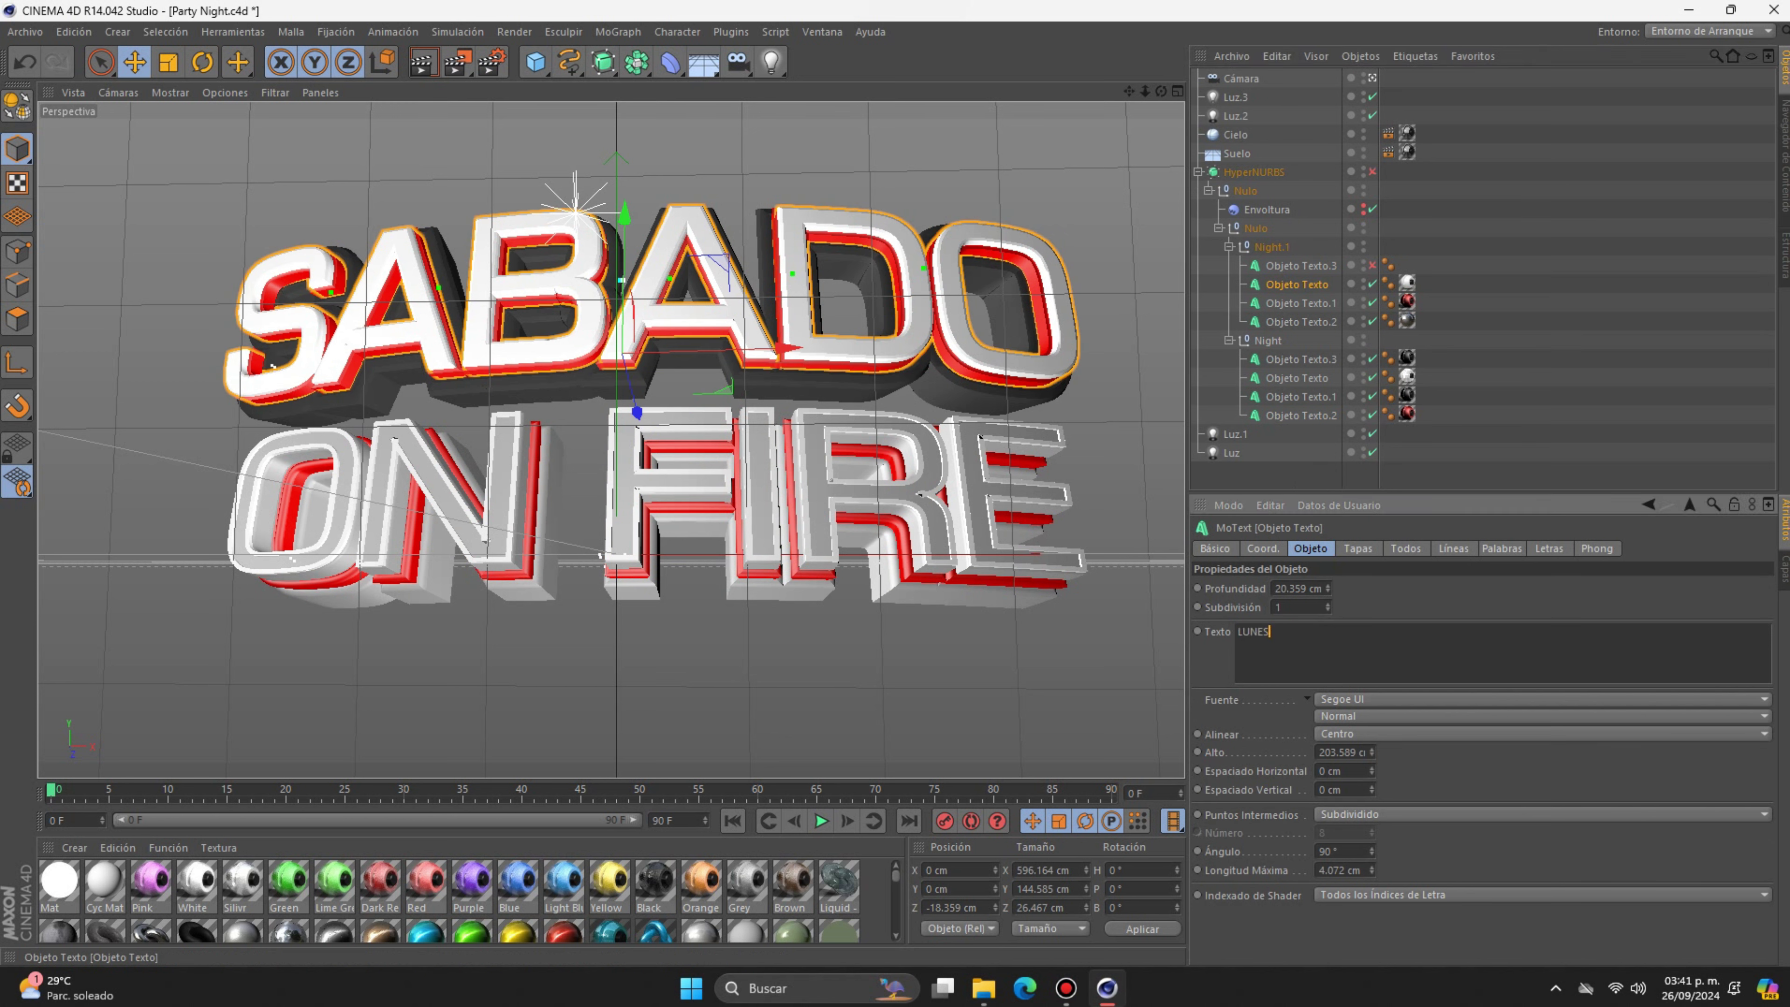
left_click(1300, 303)
type("LUNES")
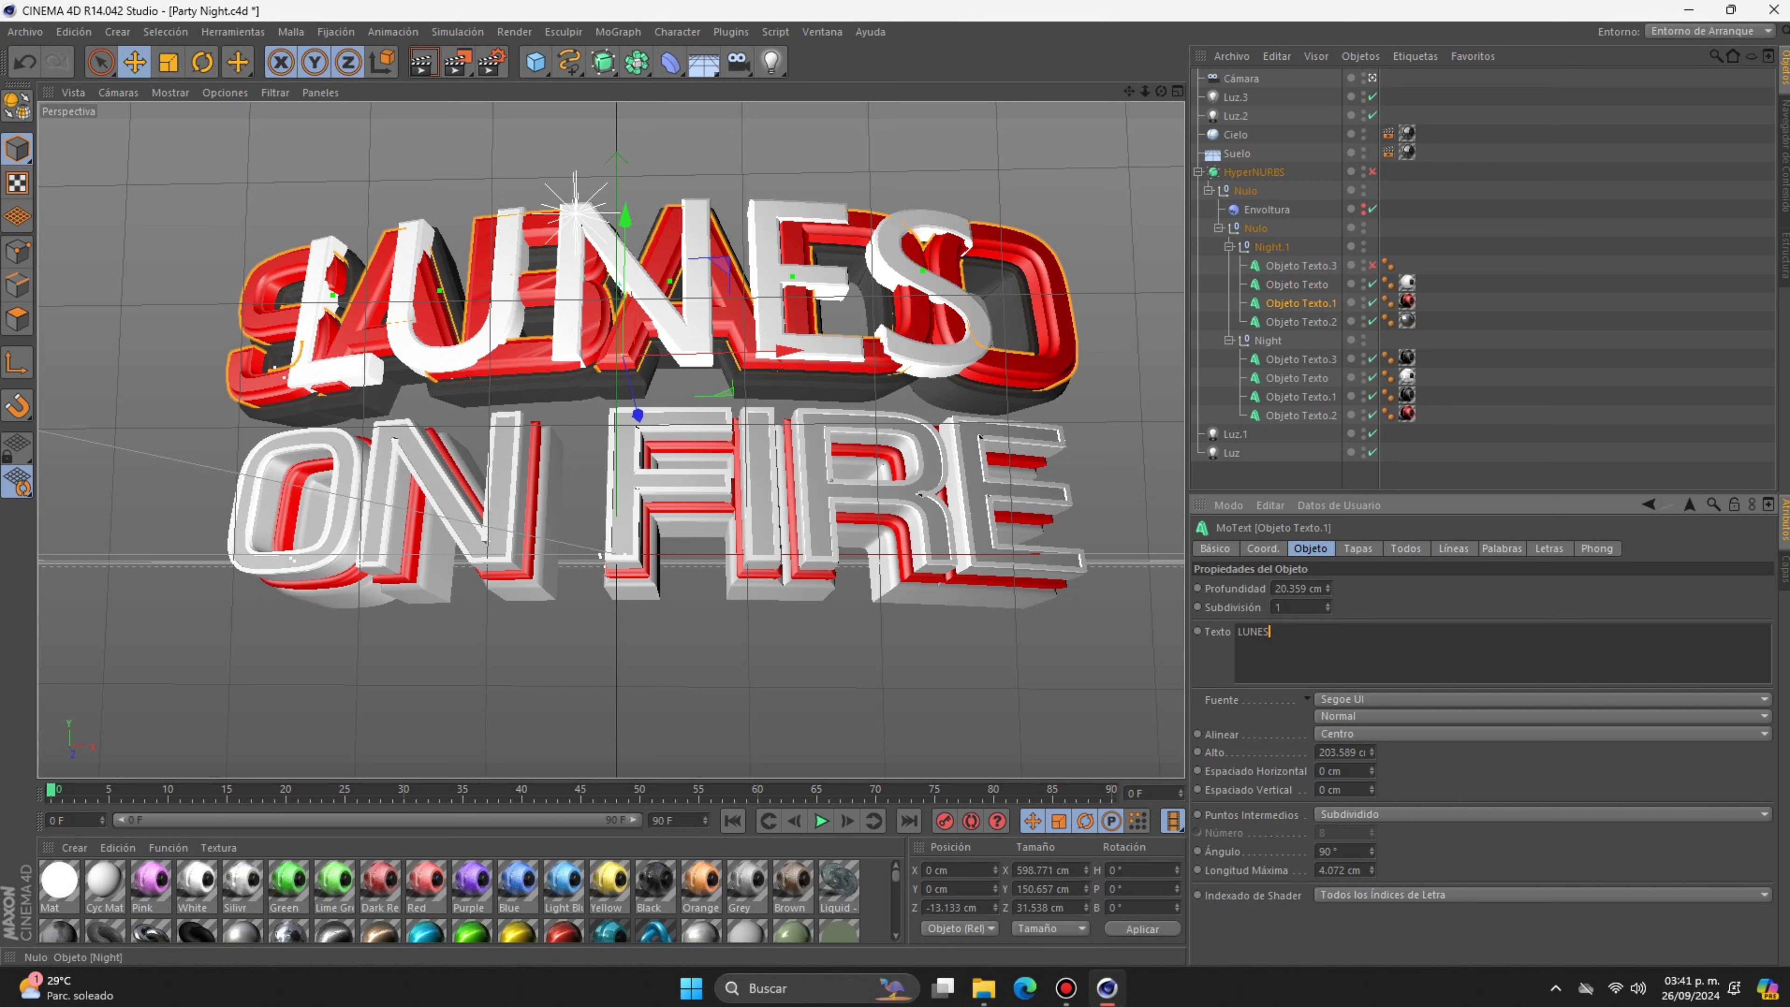
left_click(1301, 322)
type("LUNES")
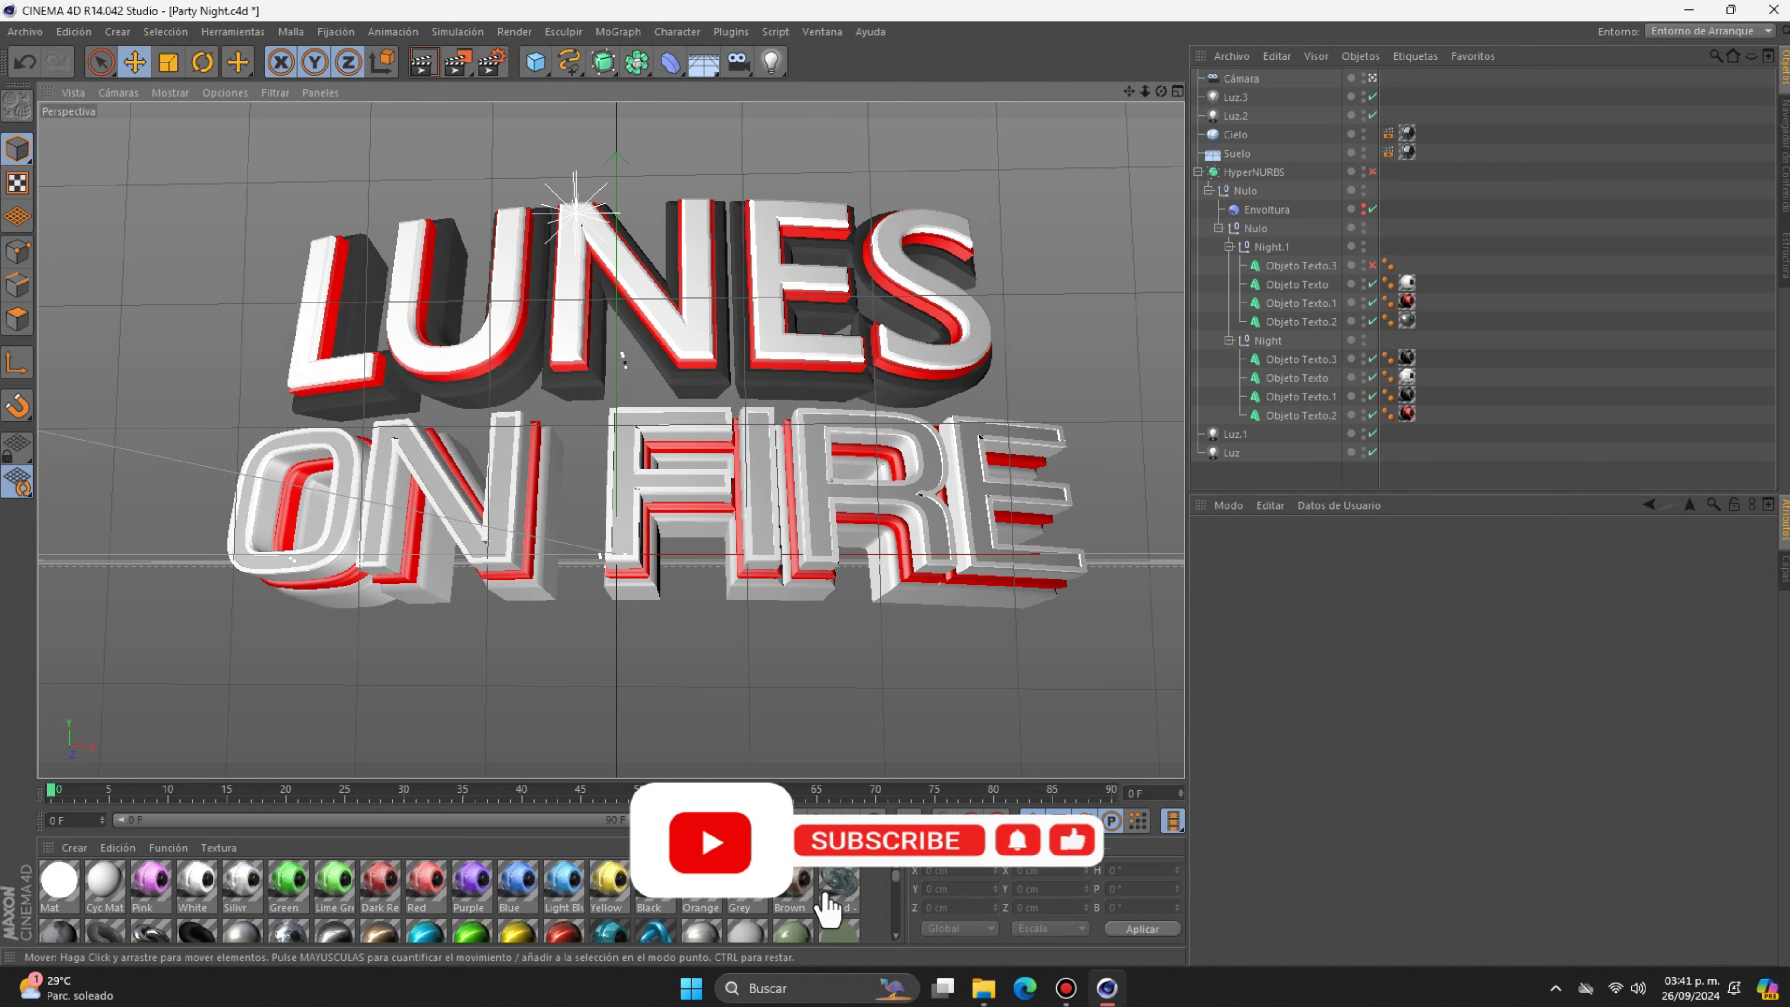
- Change the ON FIRE text layers in the Night group to RUMBA
left_click(1228, 246)
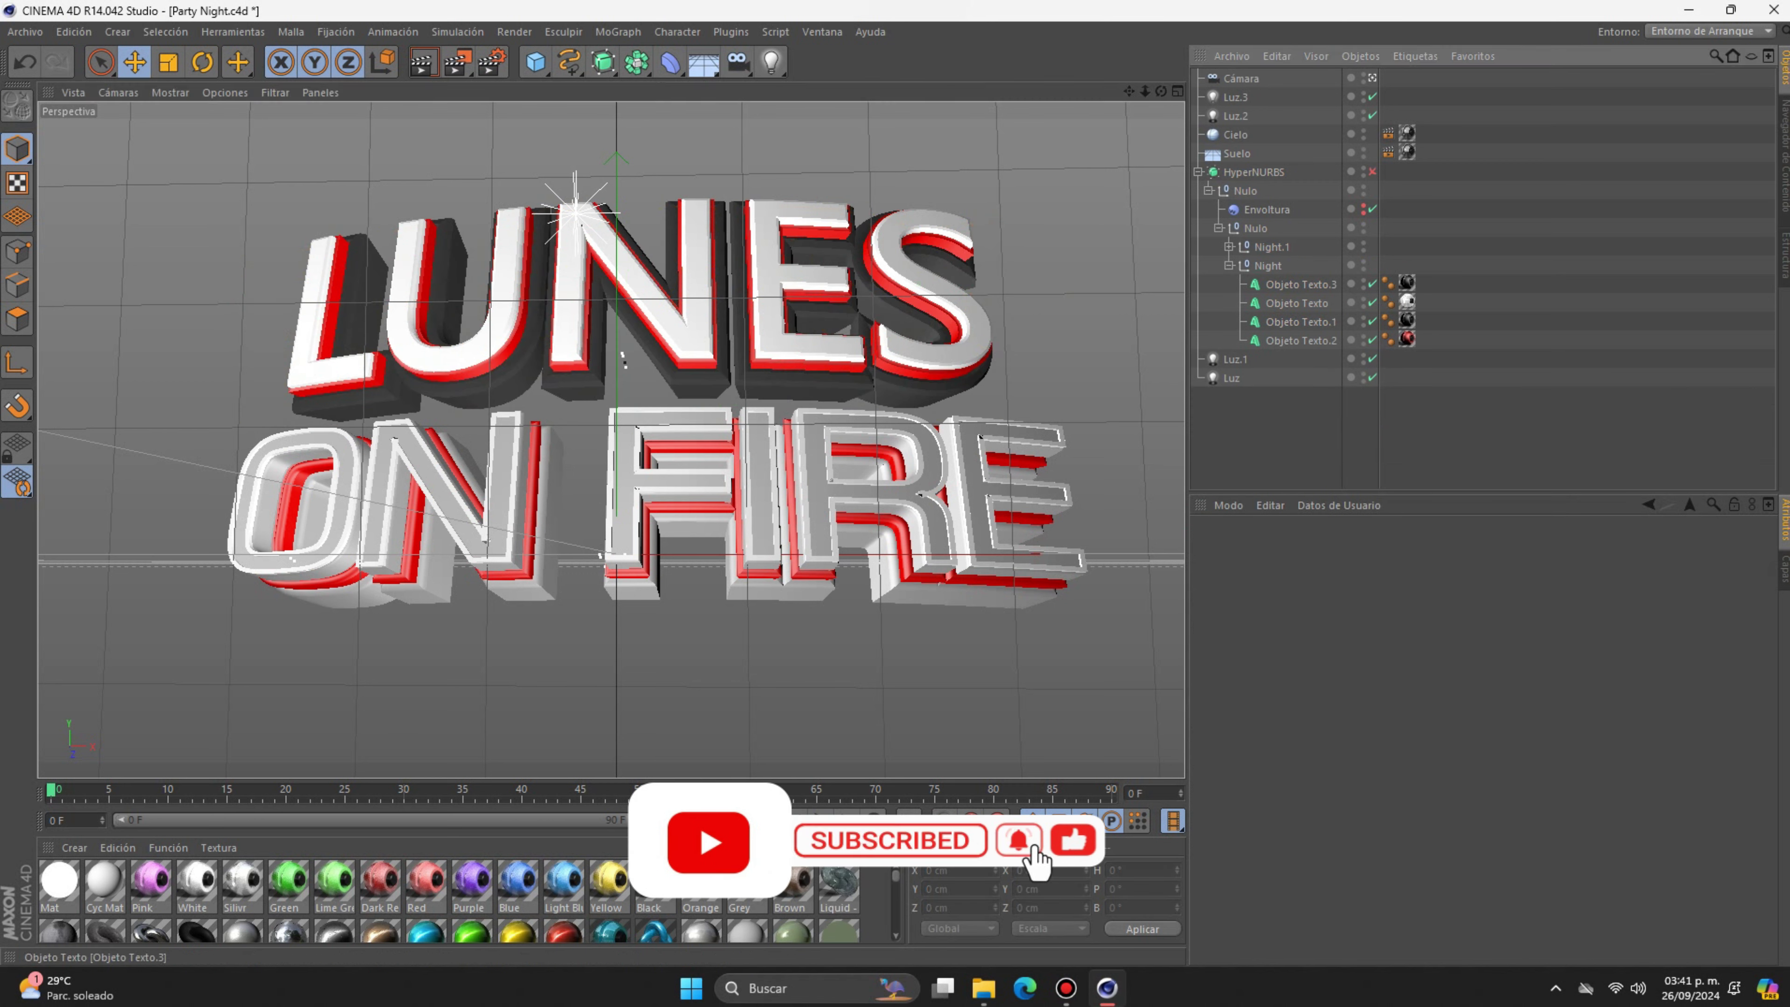
left_click(1300, 284)
triple_click(1262, 631)
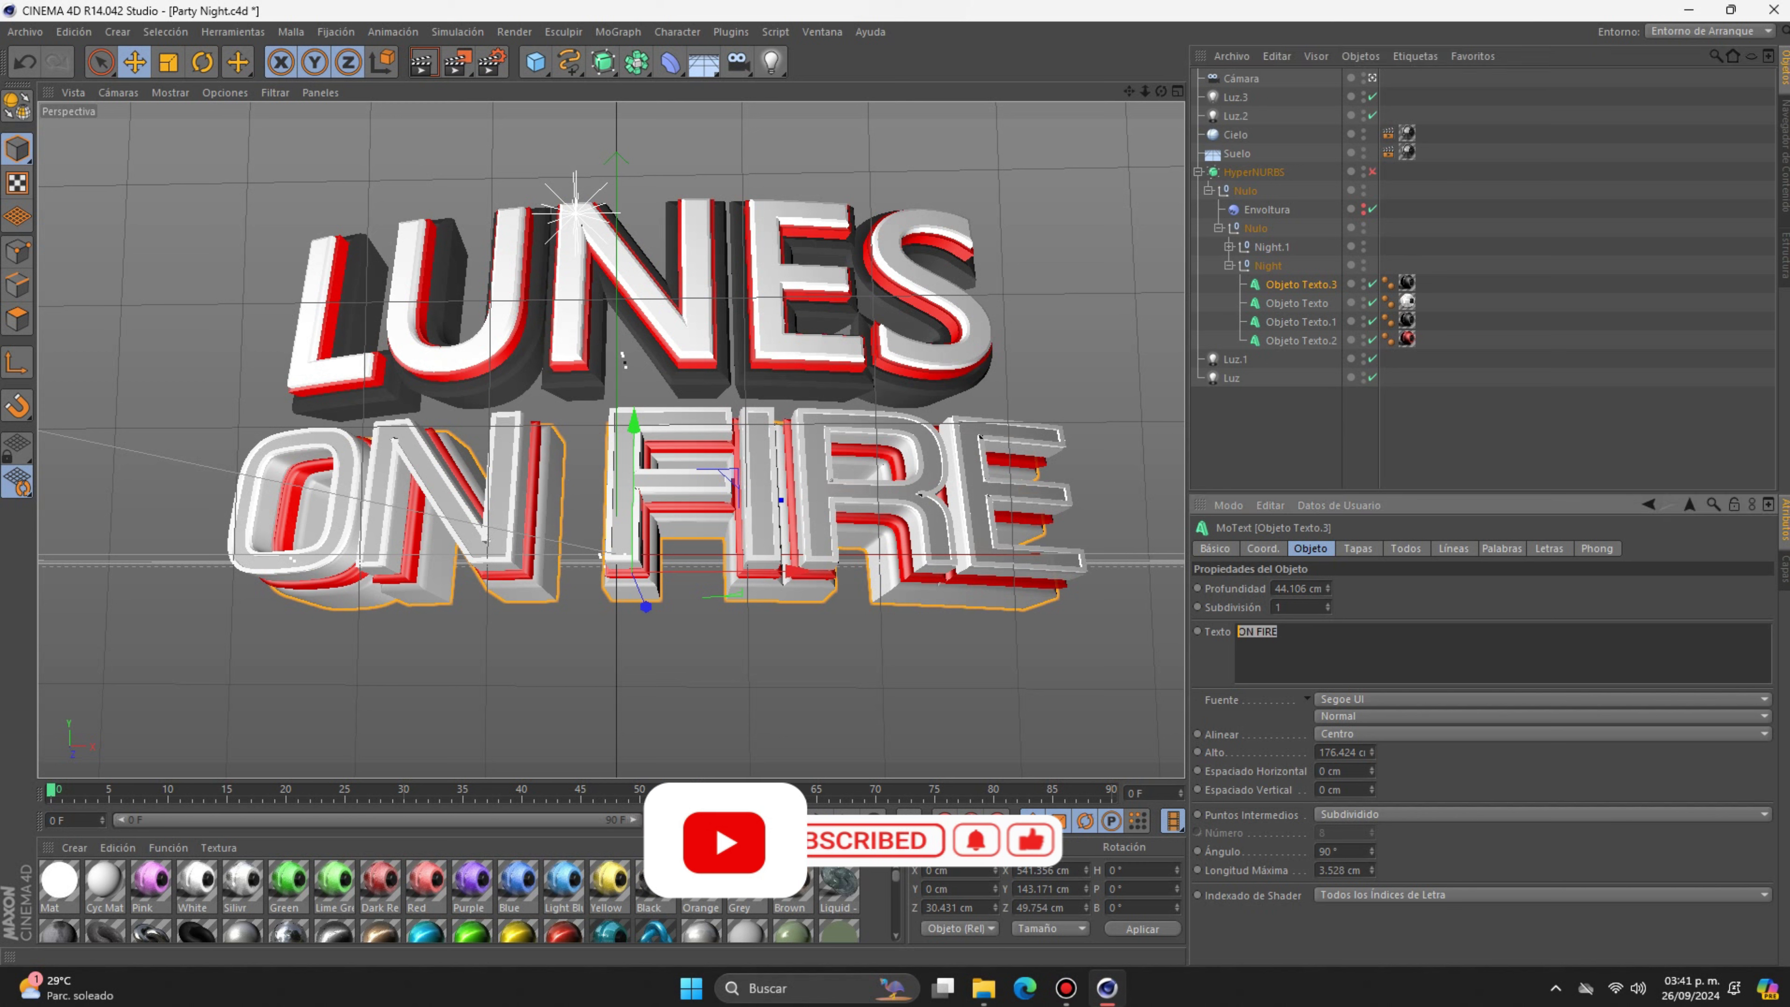
type("RUMBA")
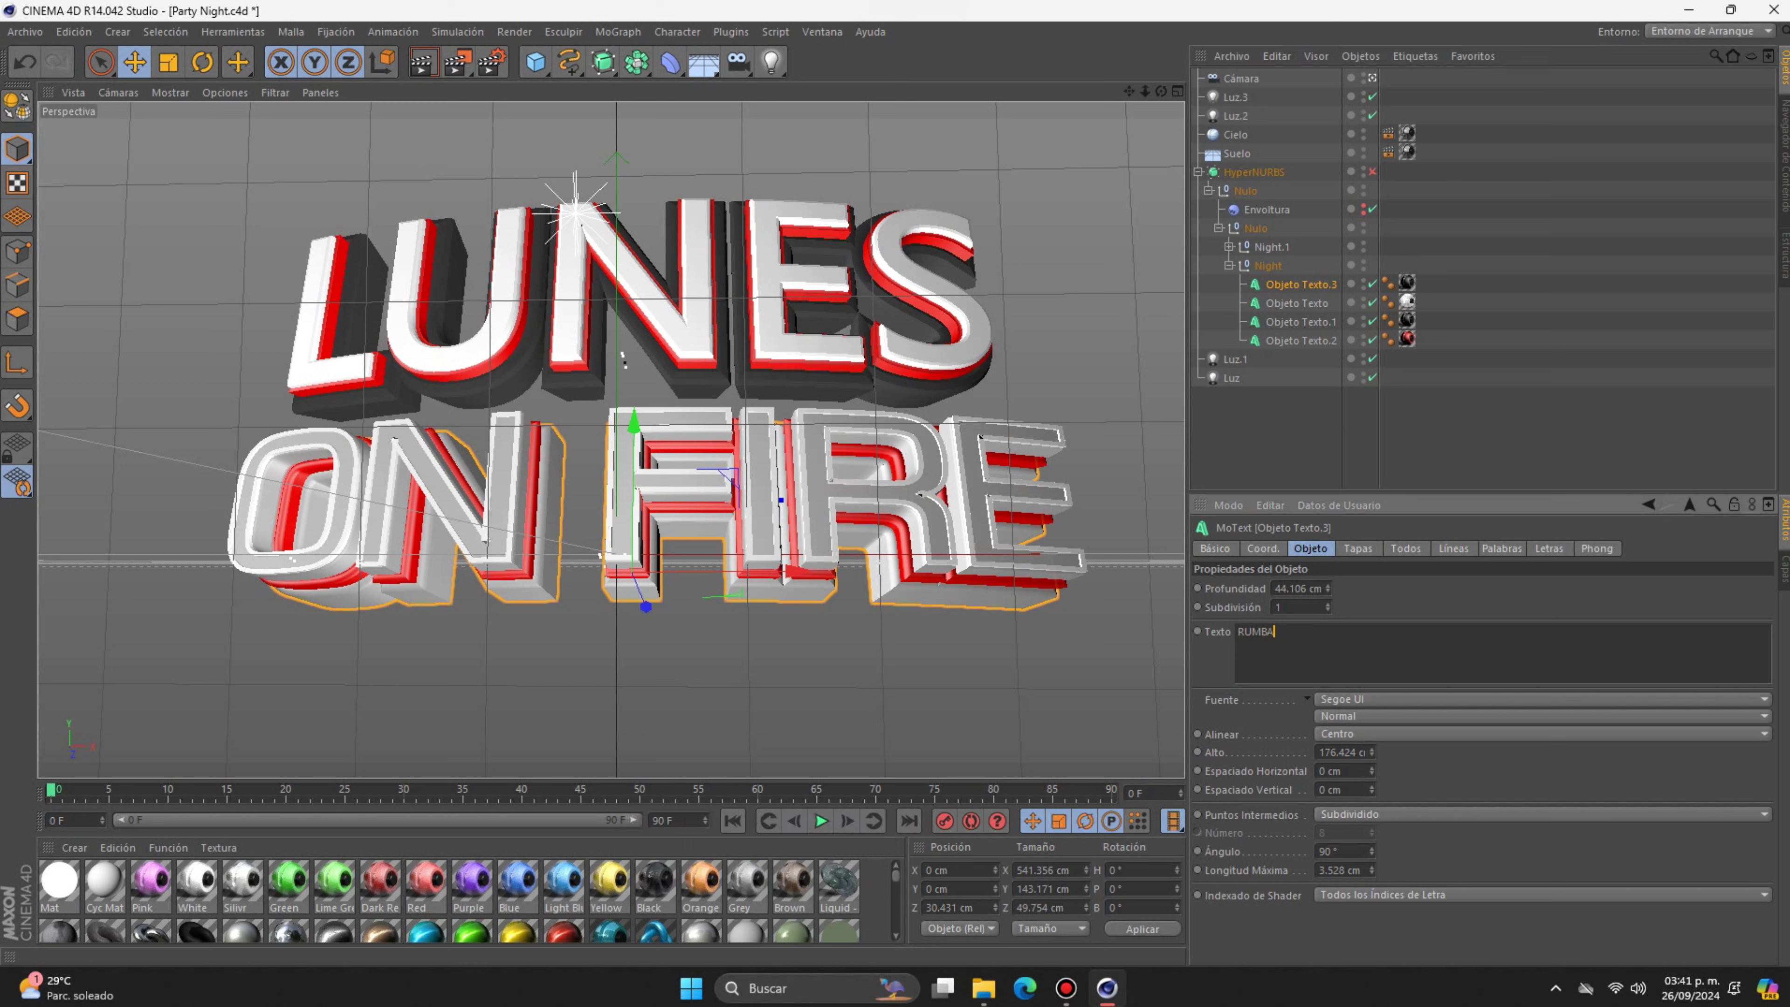
left_click(1297, 302)
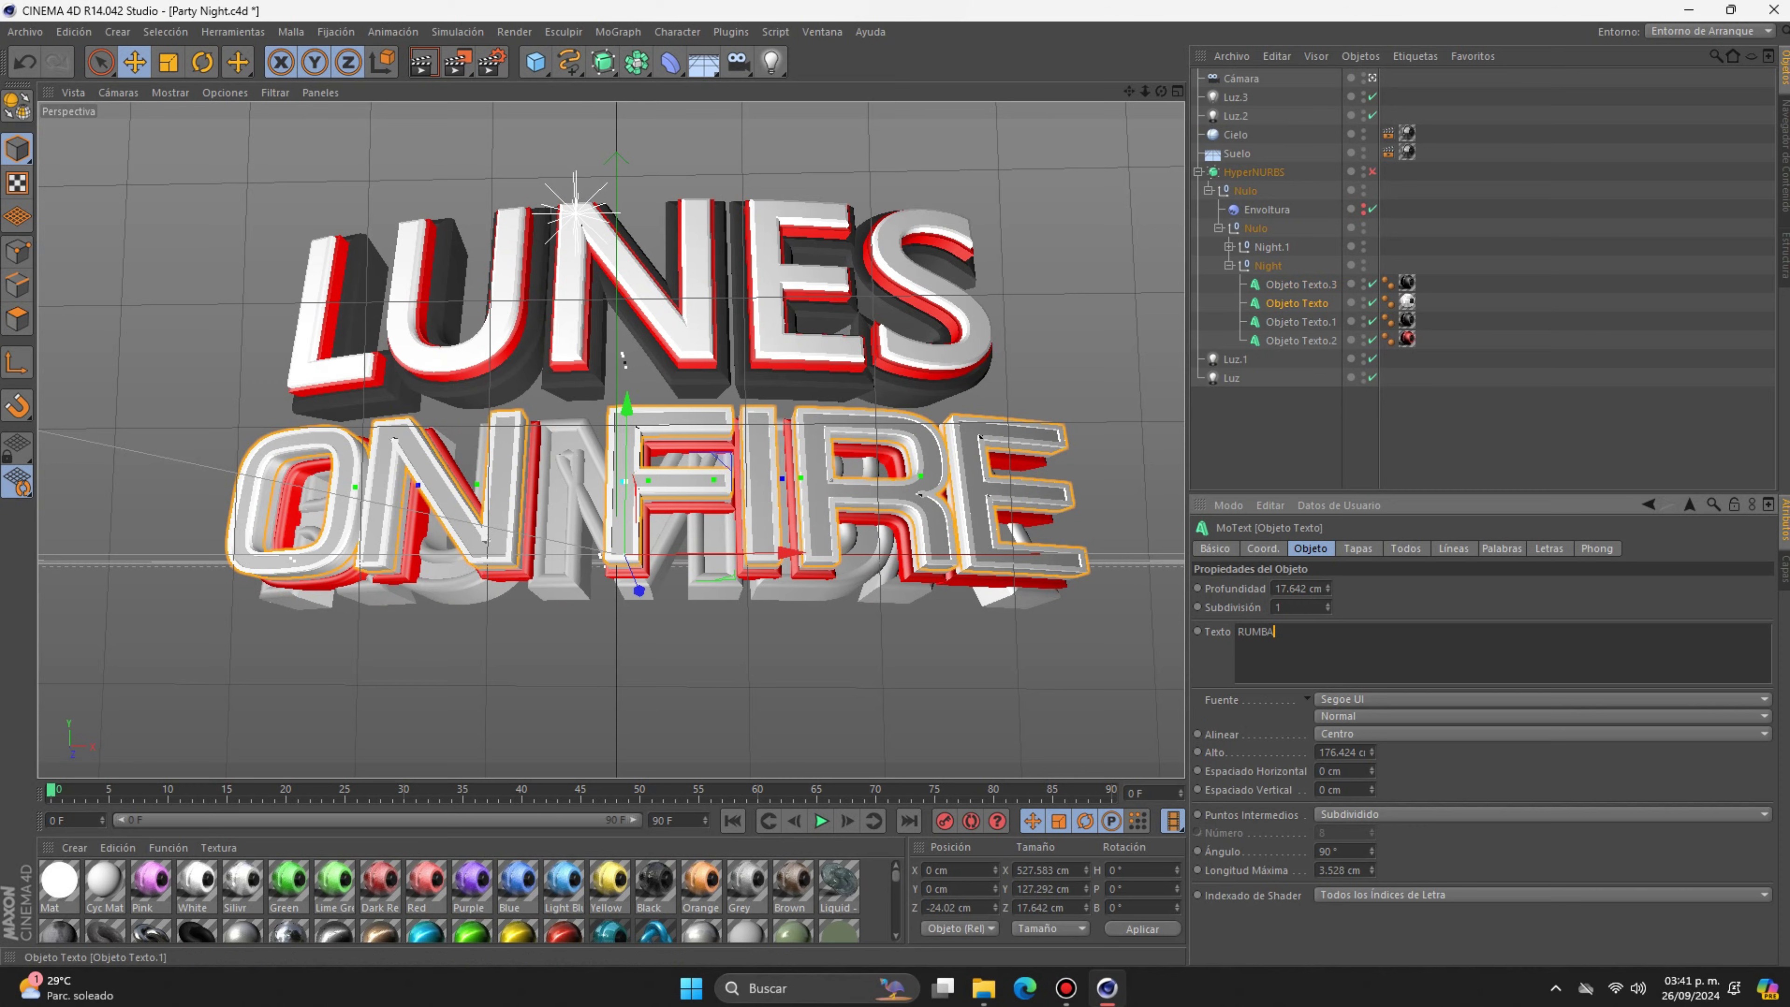
left_click(1301, 322)
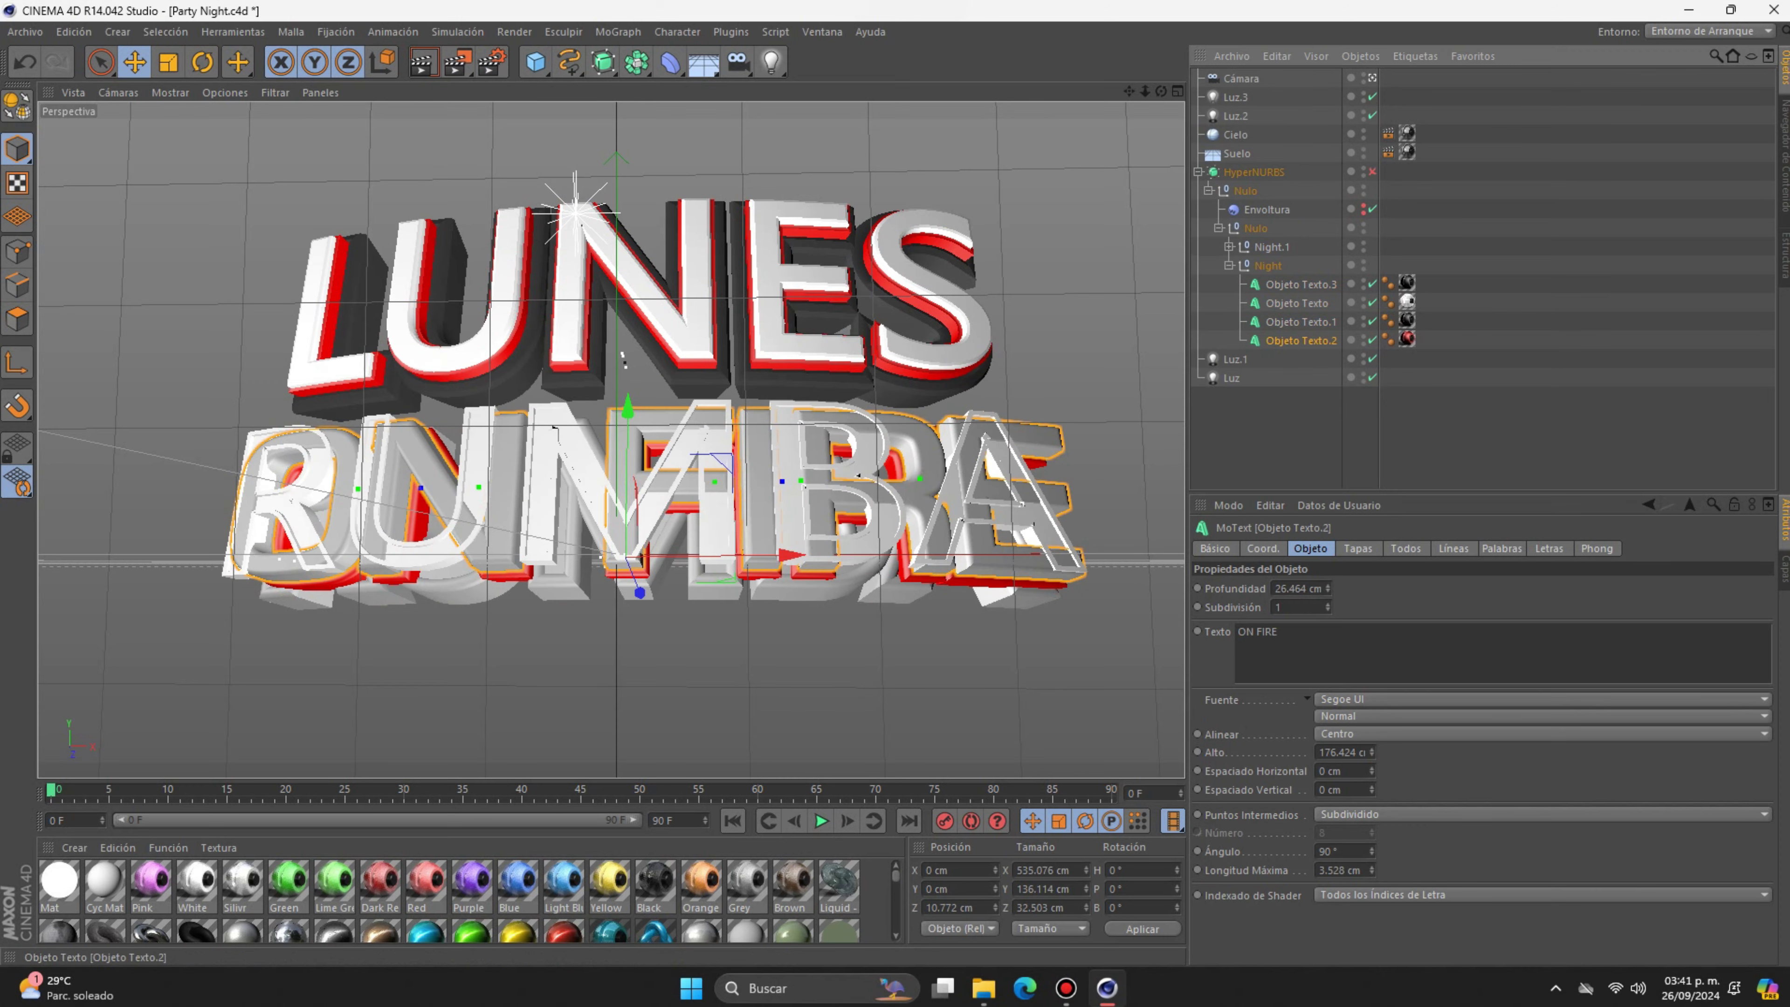
key("ctrl+shift+a")
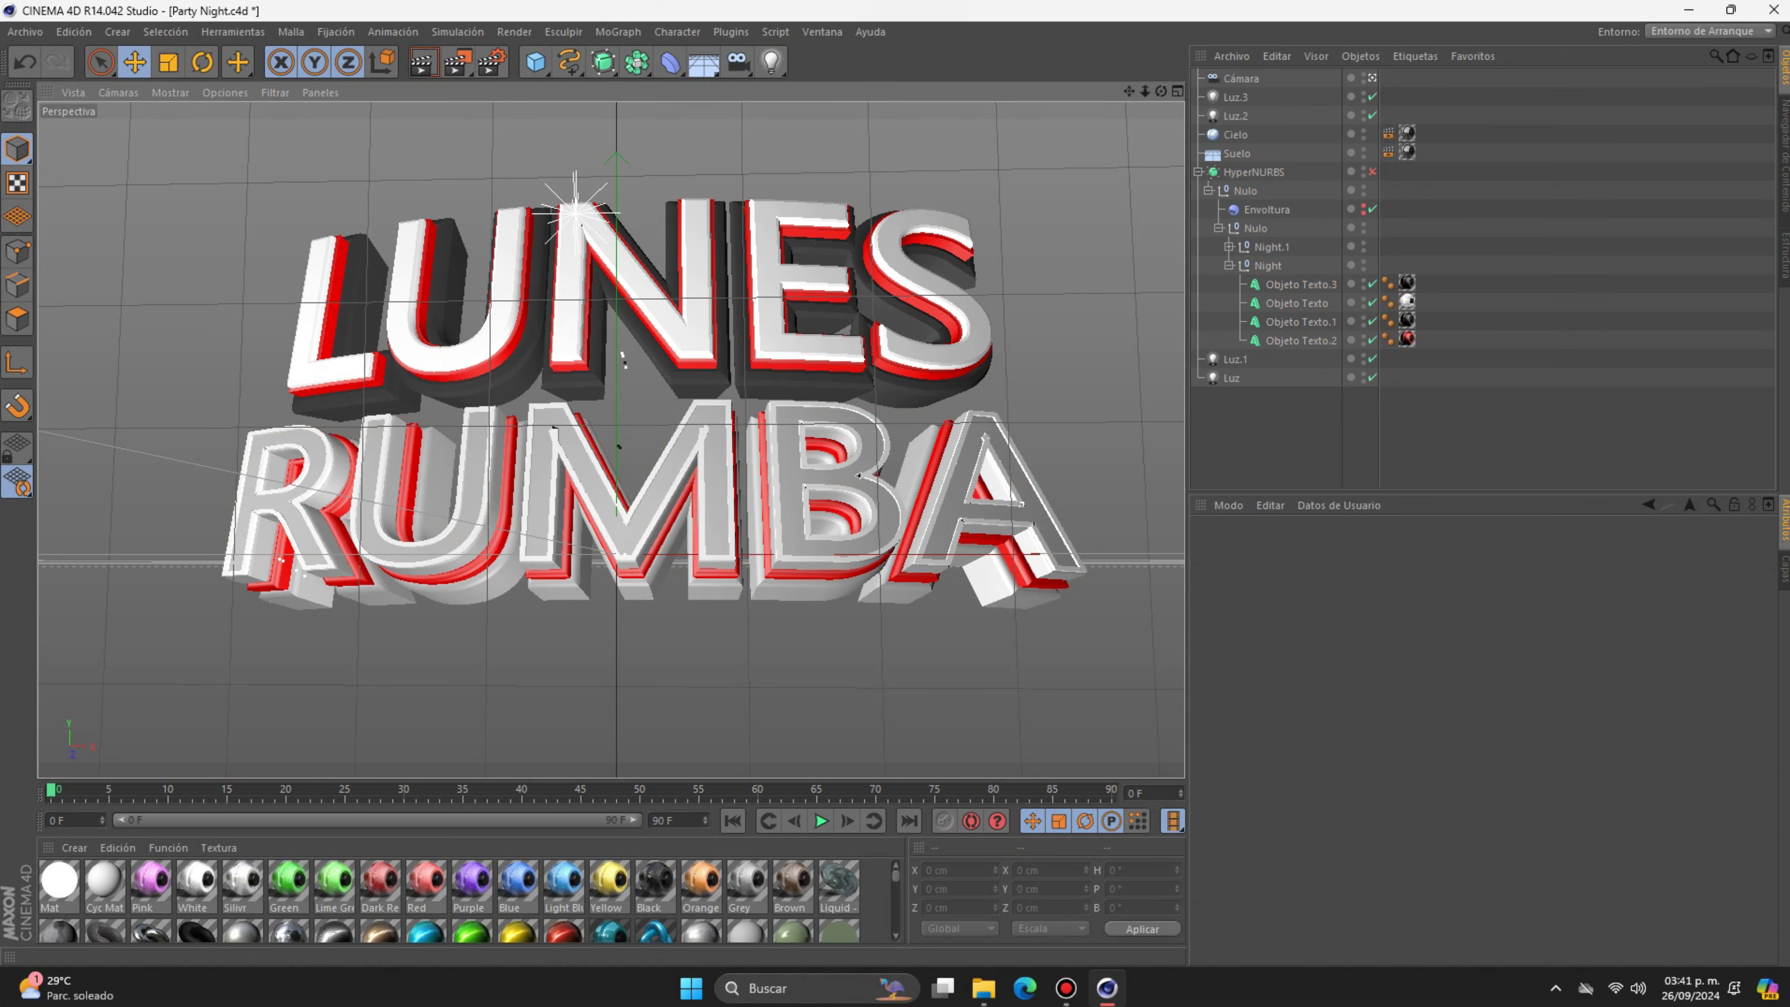
- Check the LUNES RUMBA design, then open the Raspa y Punta.c4d template
left_click_drag(619, 446, 610, 441, "alt")
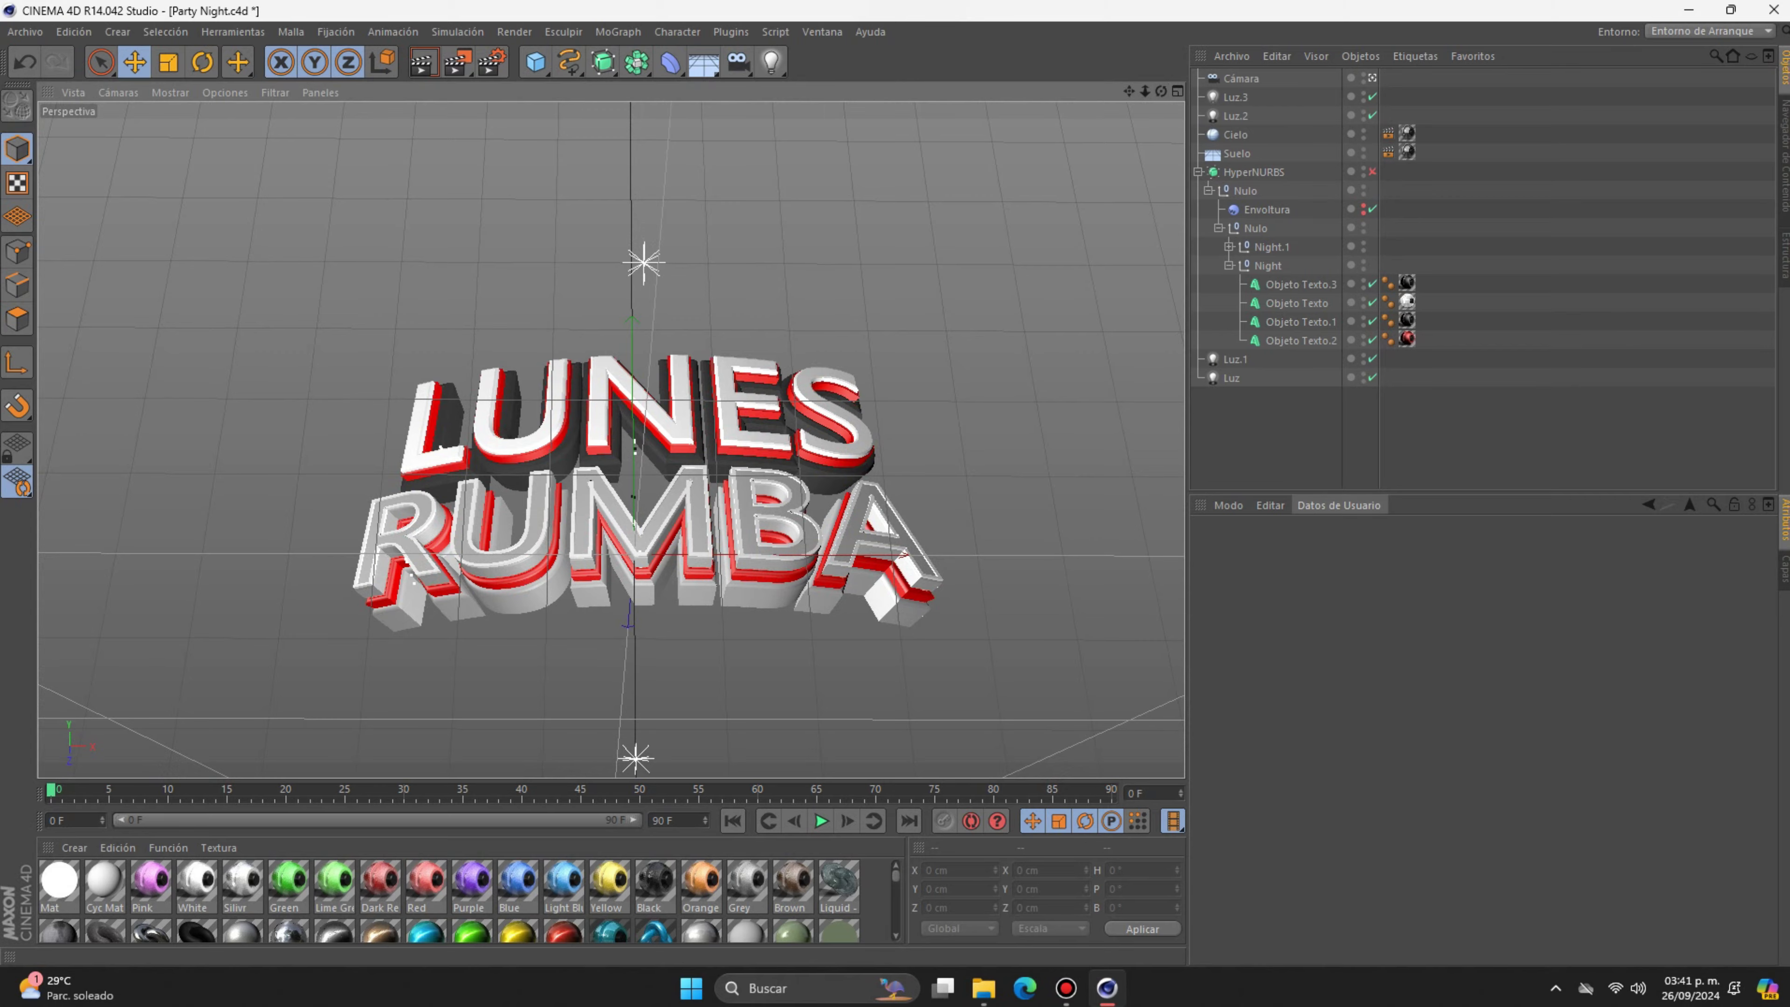
left_click(1689, 10)
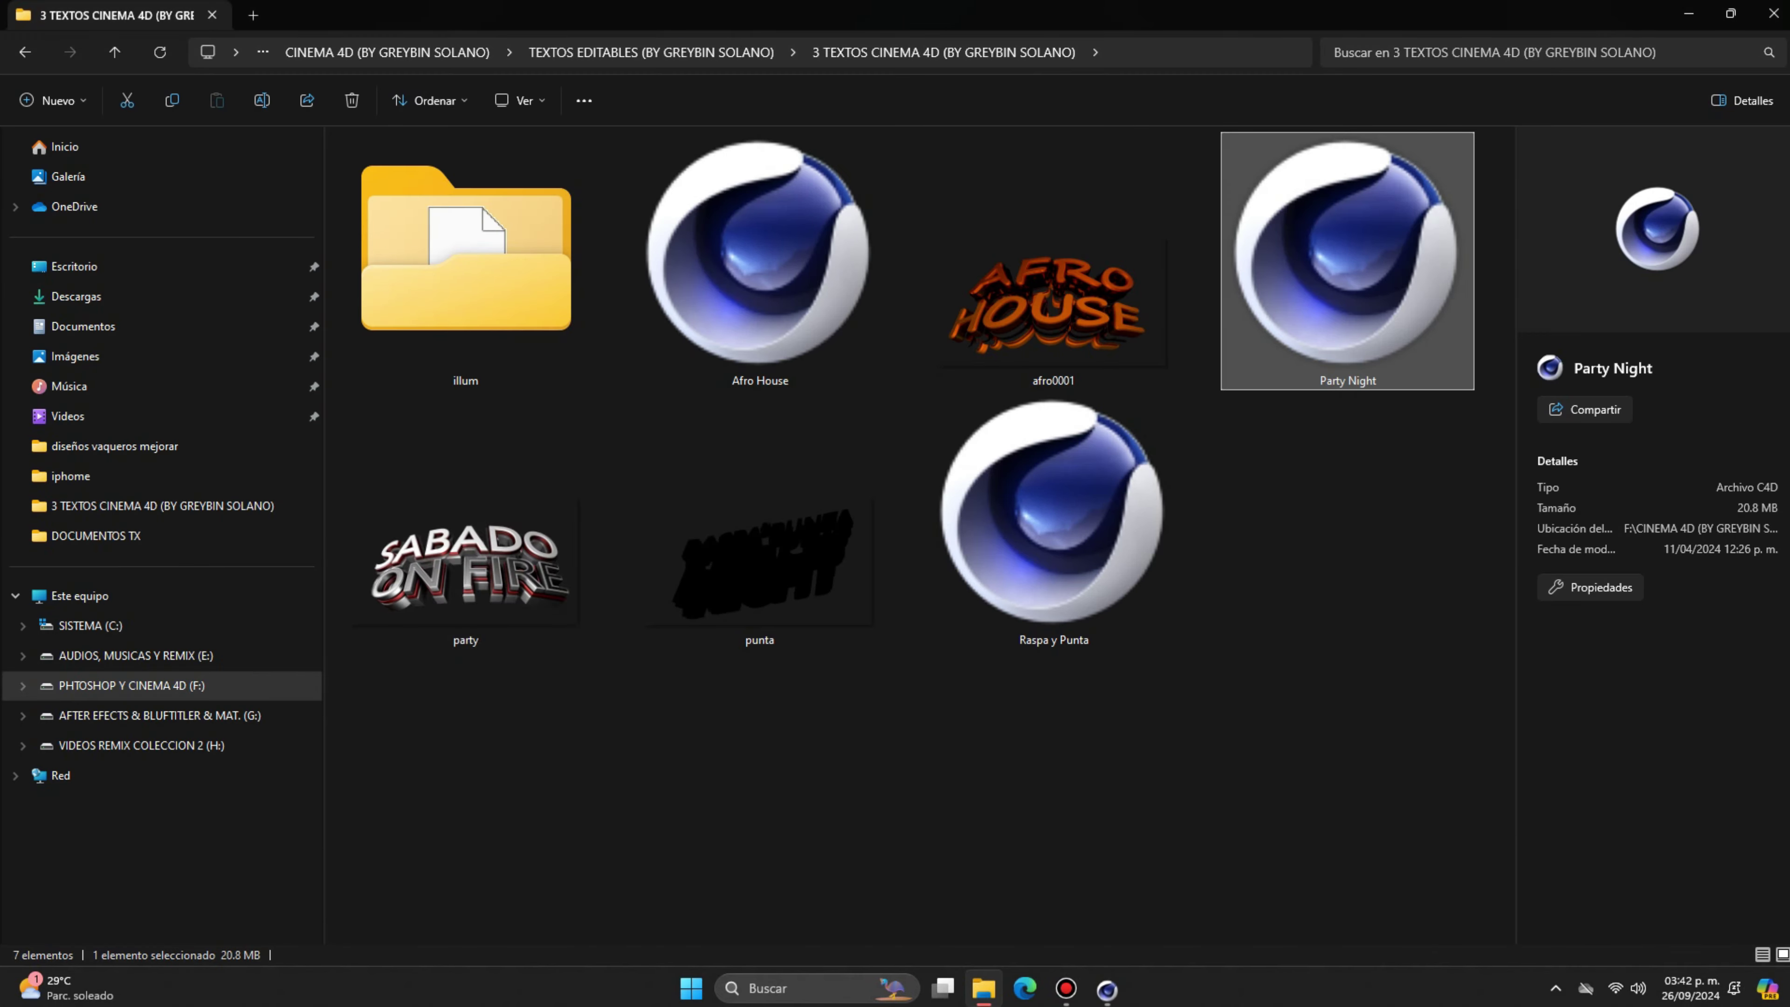
double_click(1053, 520)
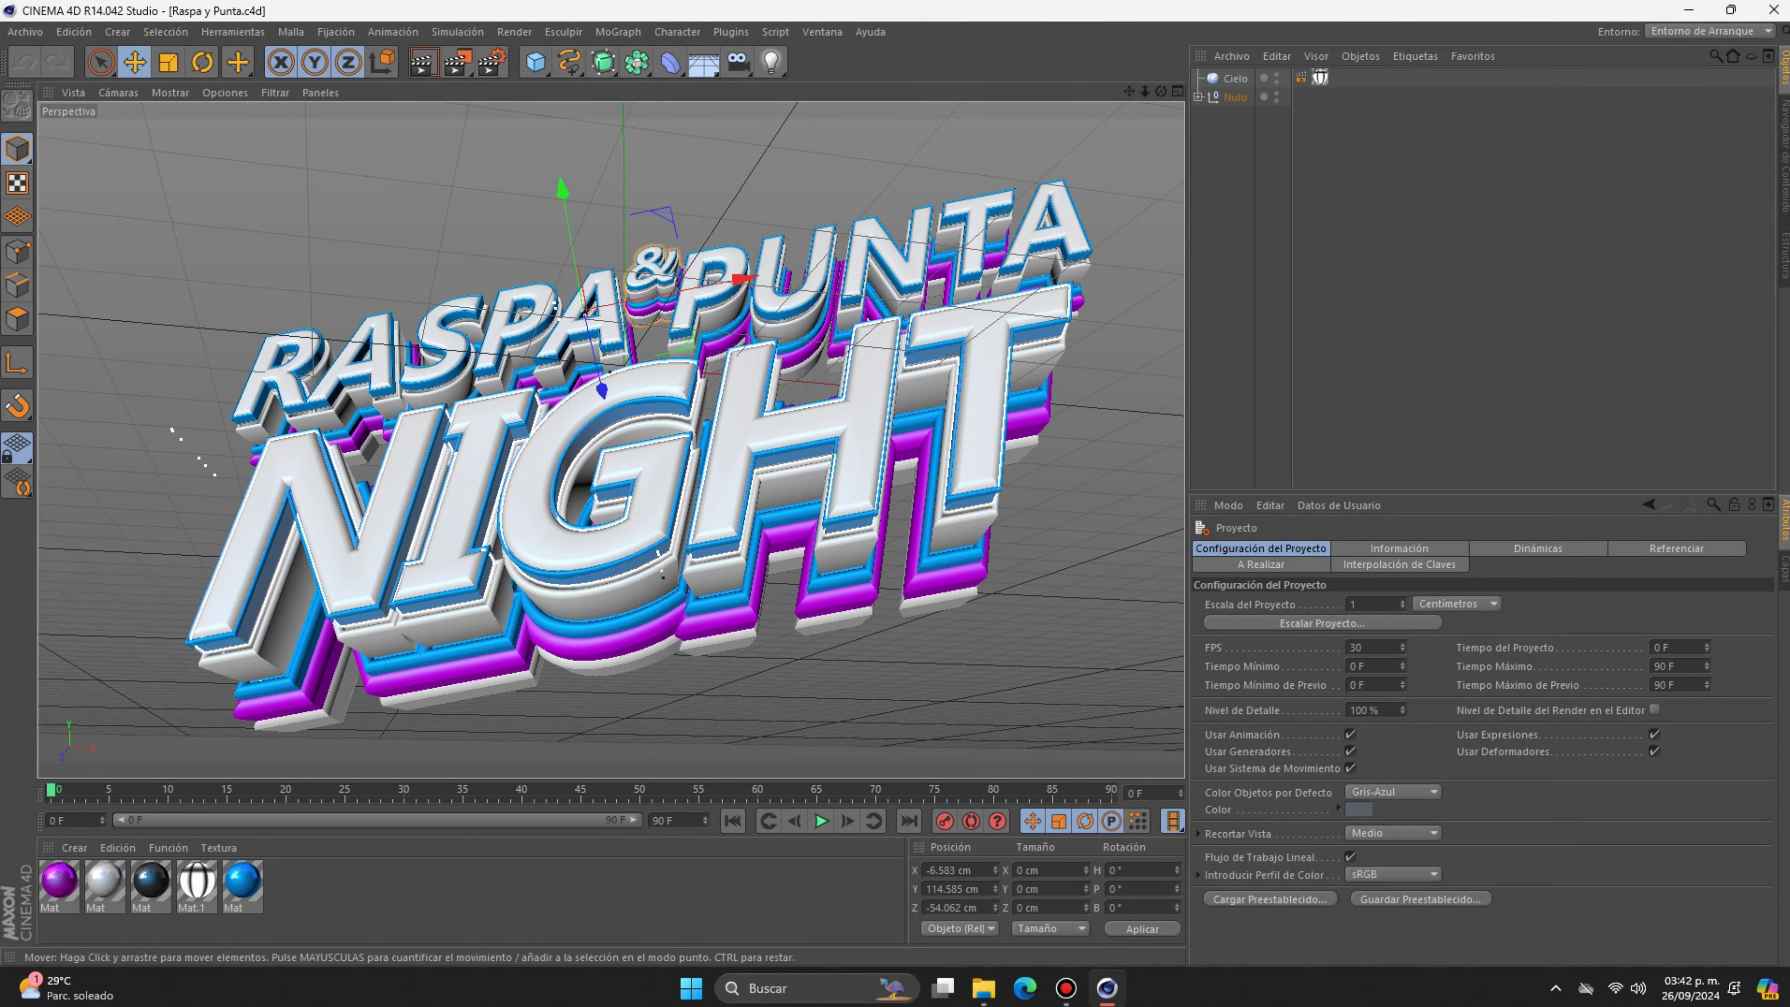
- Expand Nulo and its Nulo.1 subgroups to reach the RASPA PUNTA text object
left_click(1198, 97)
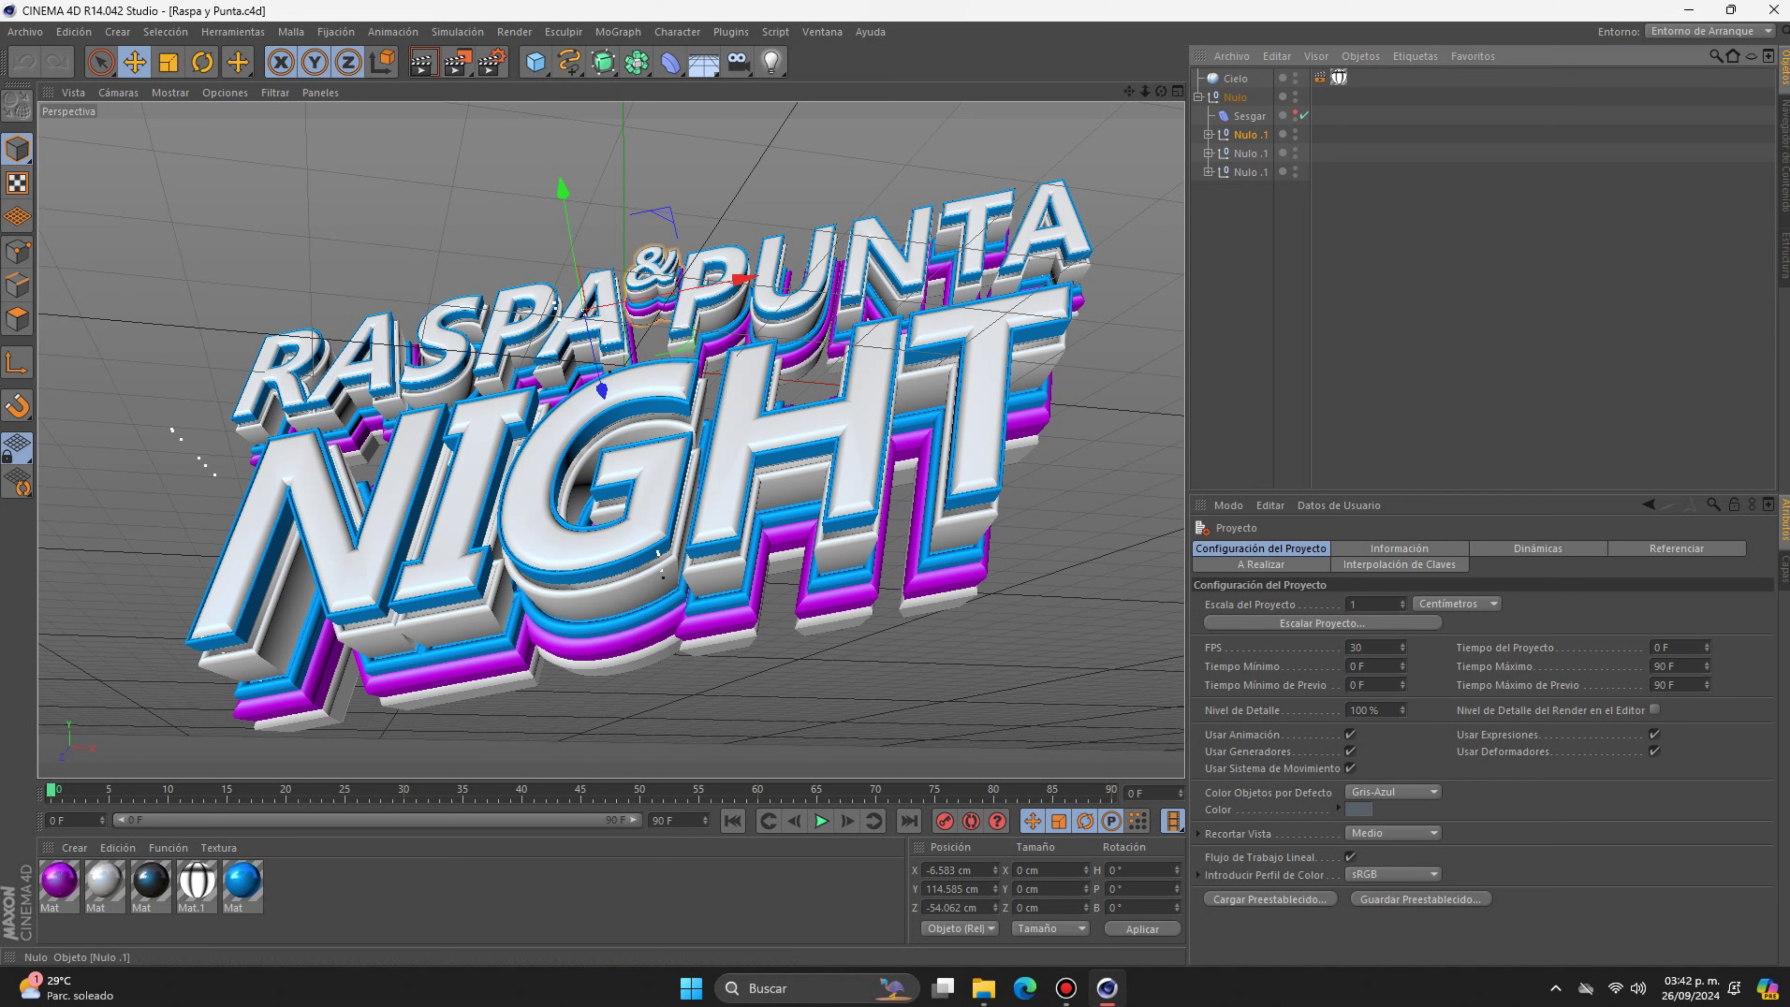
left_click(1207, 134)
left_click(1280, 153)
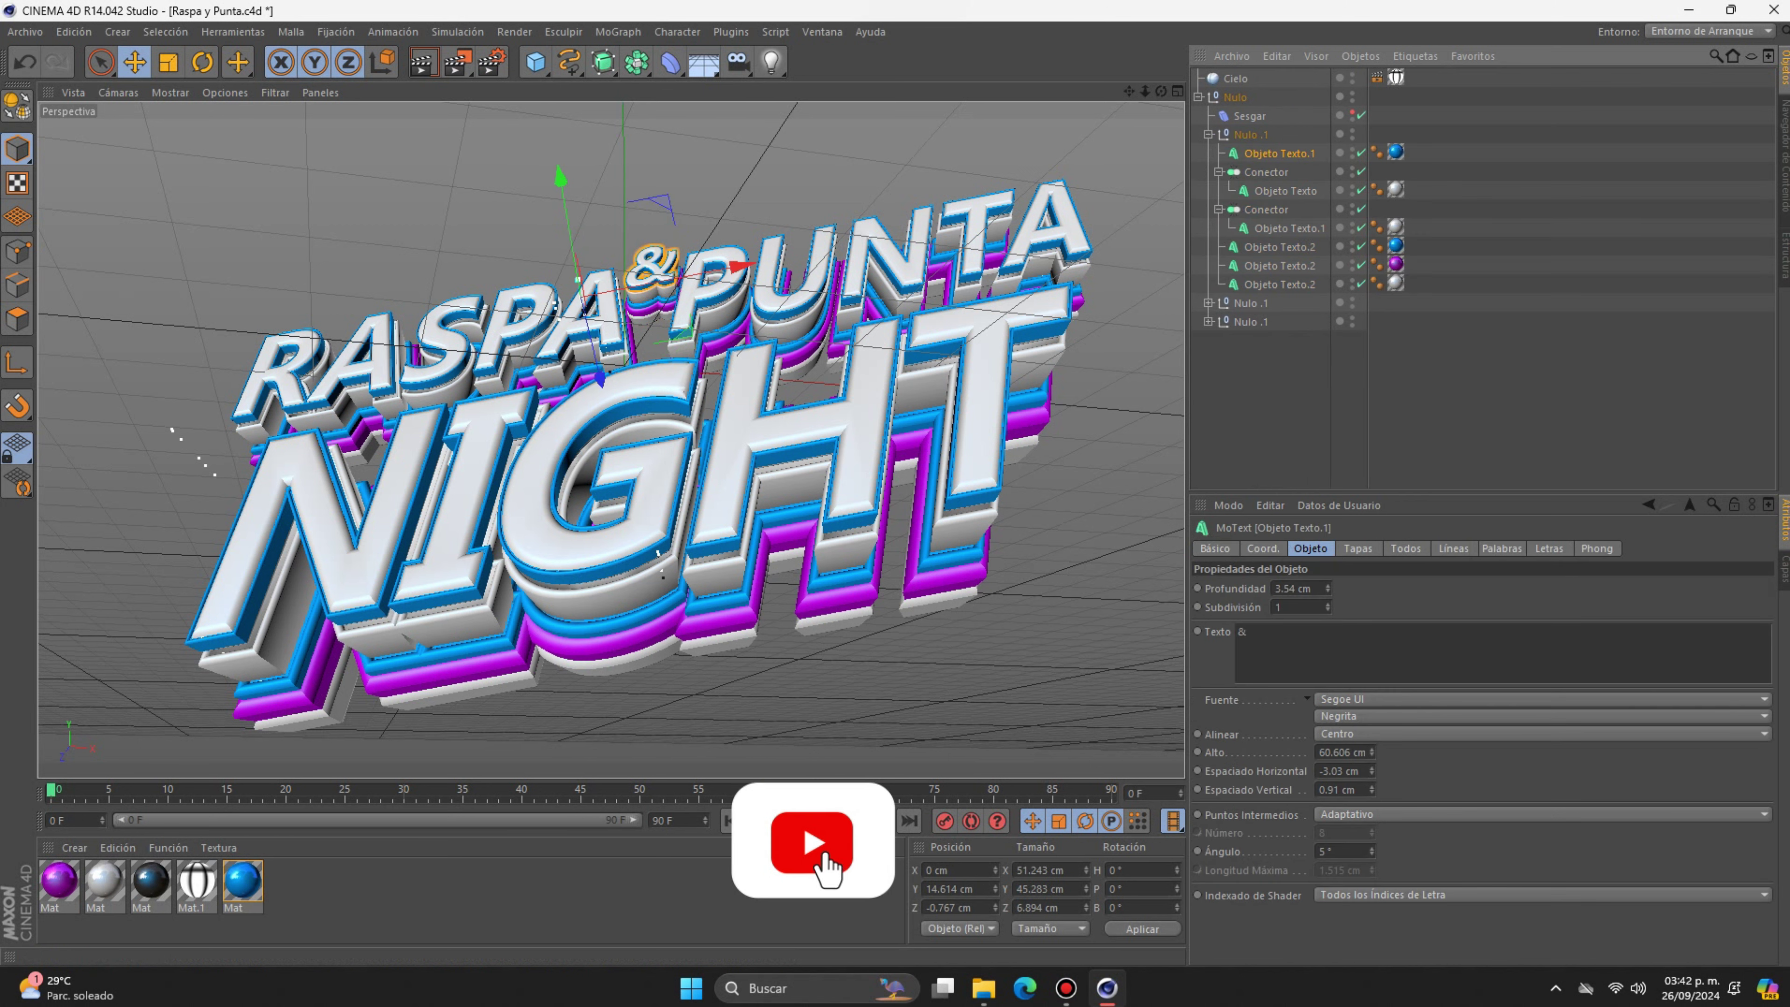
left_click(1285, 190)
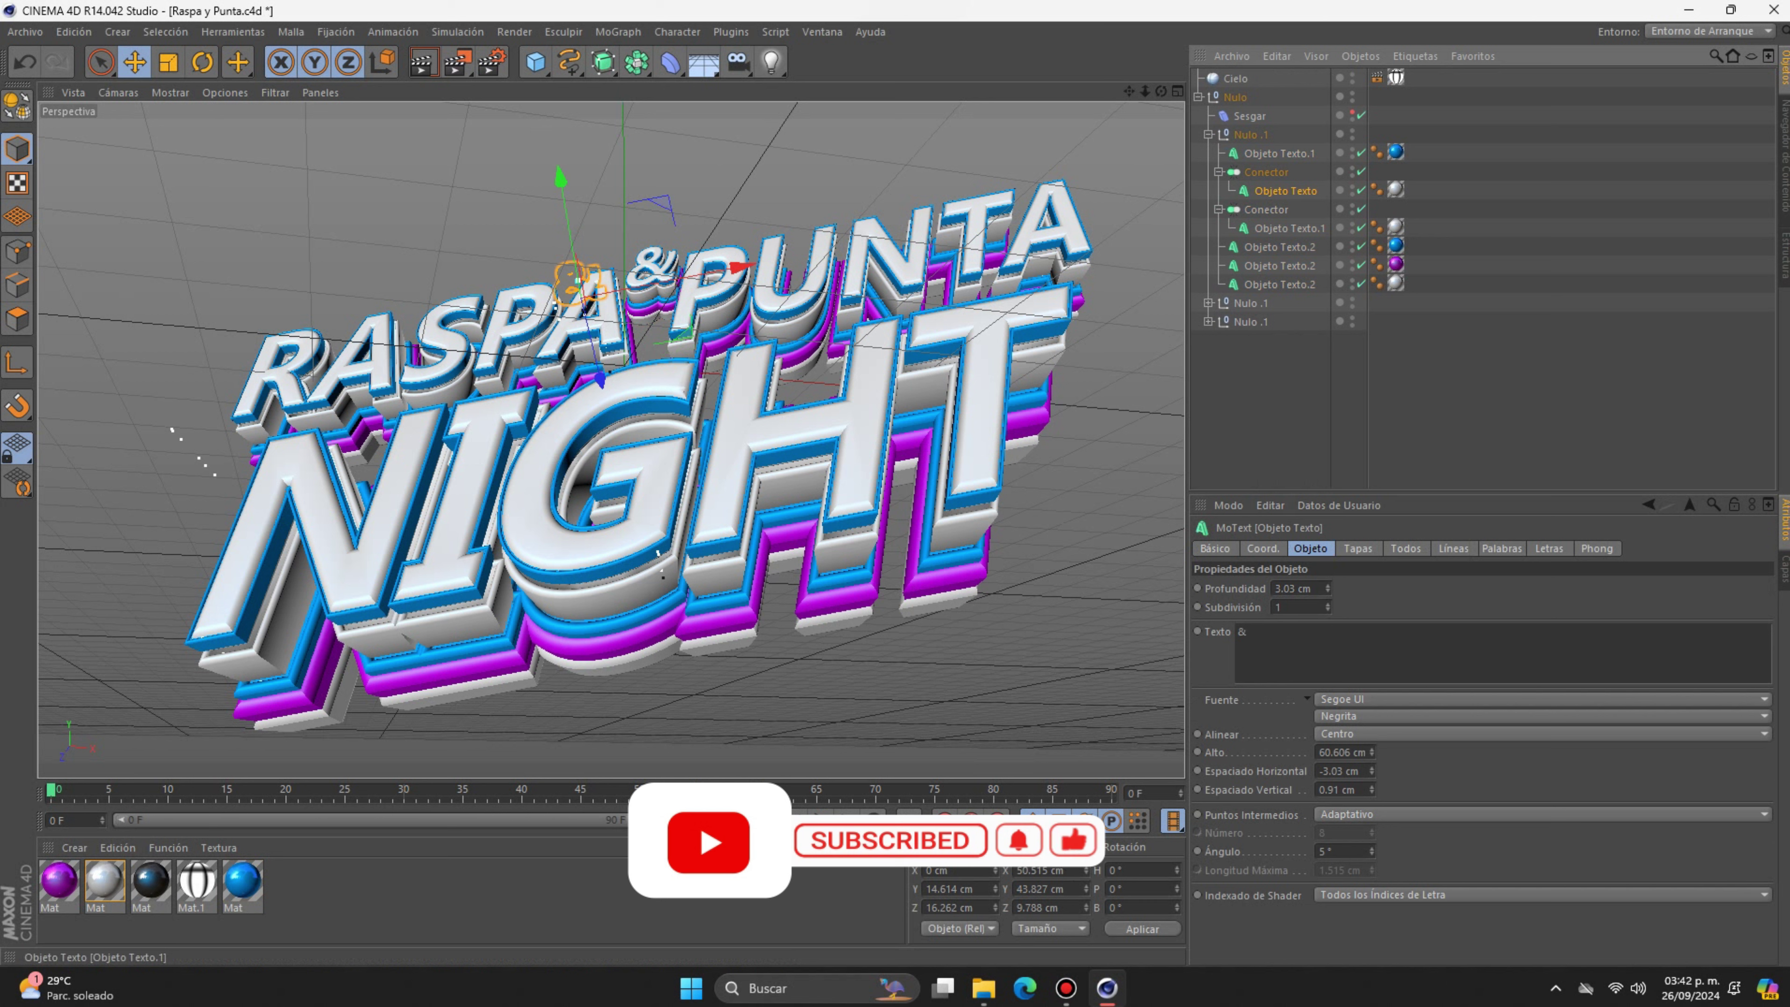
left_click(1279, 266)
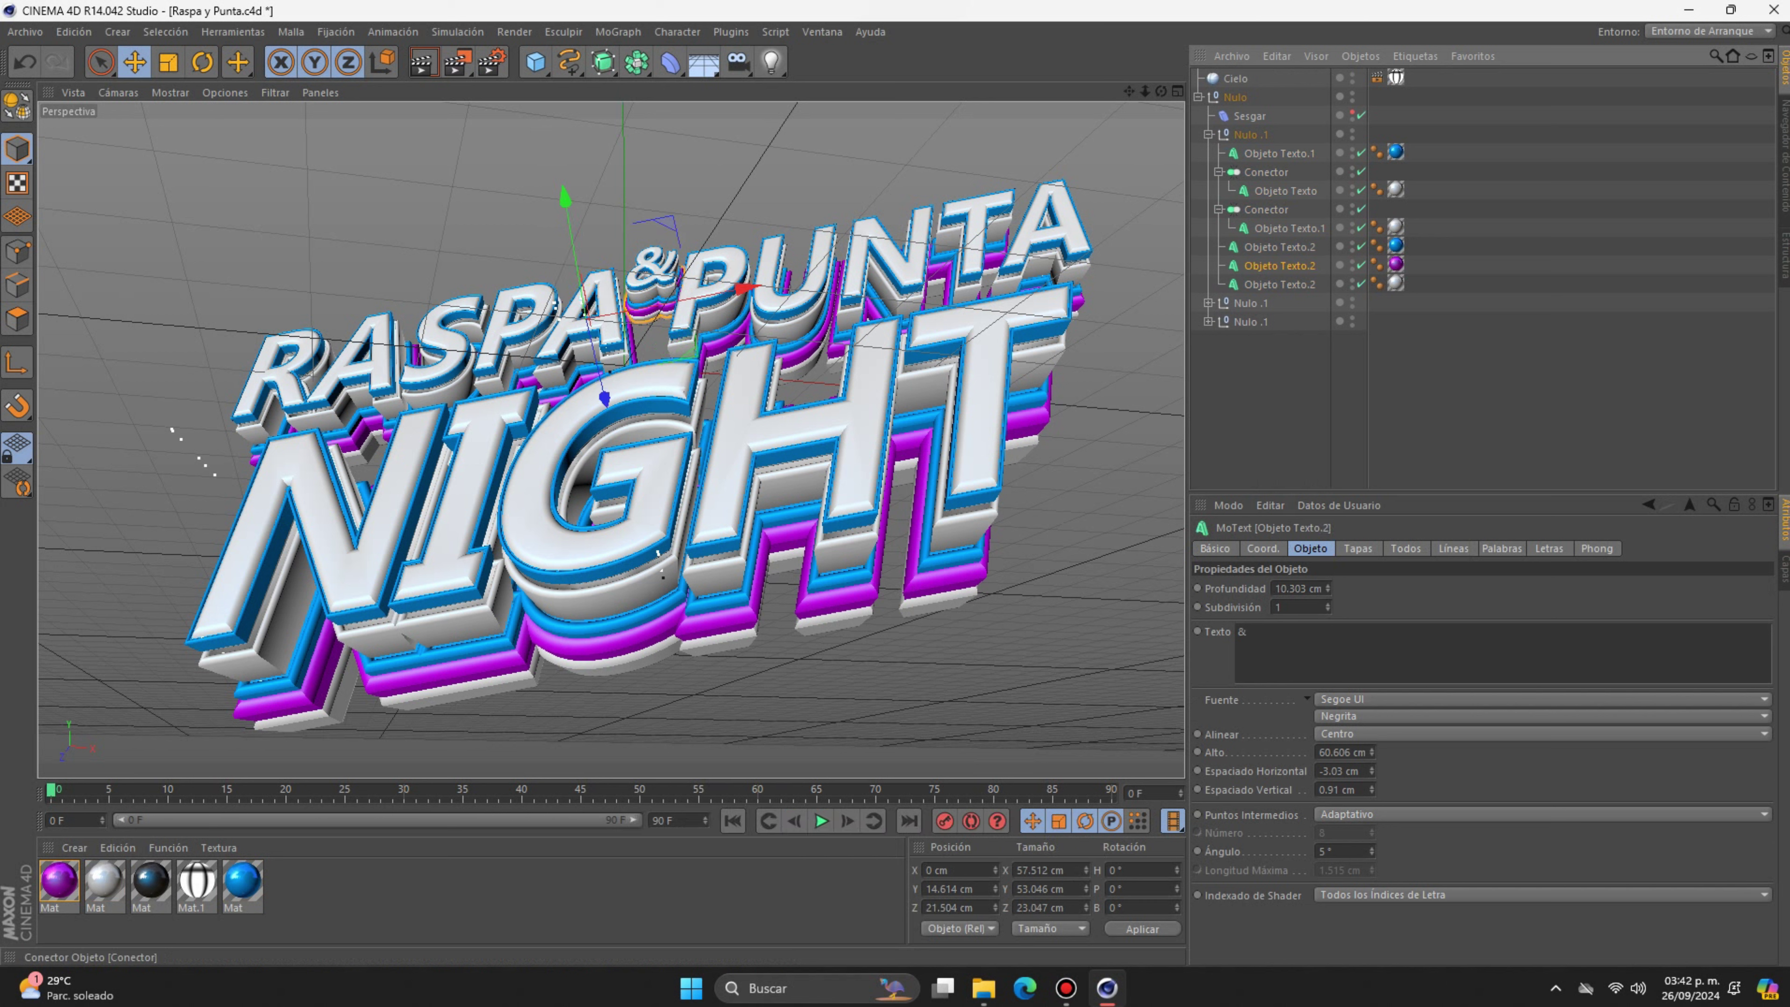
left_click(1208, 133)
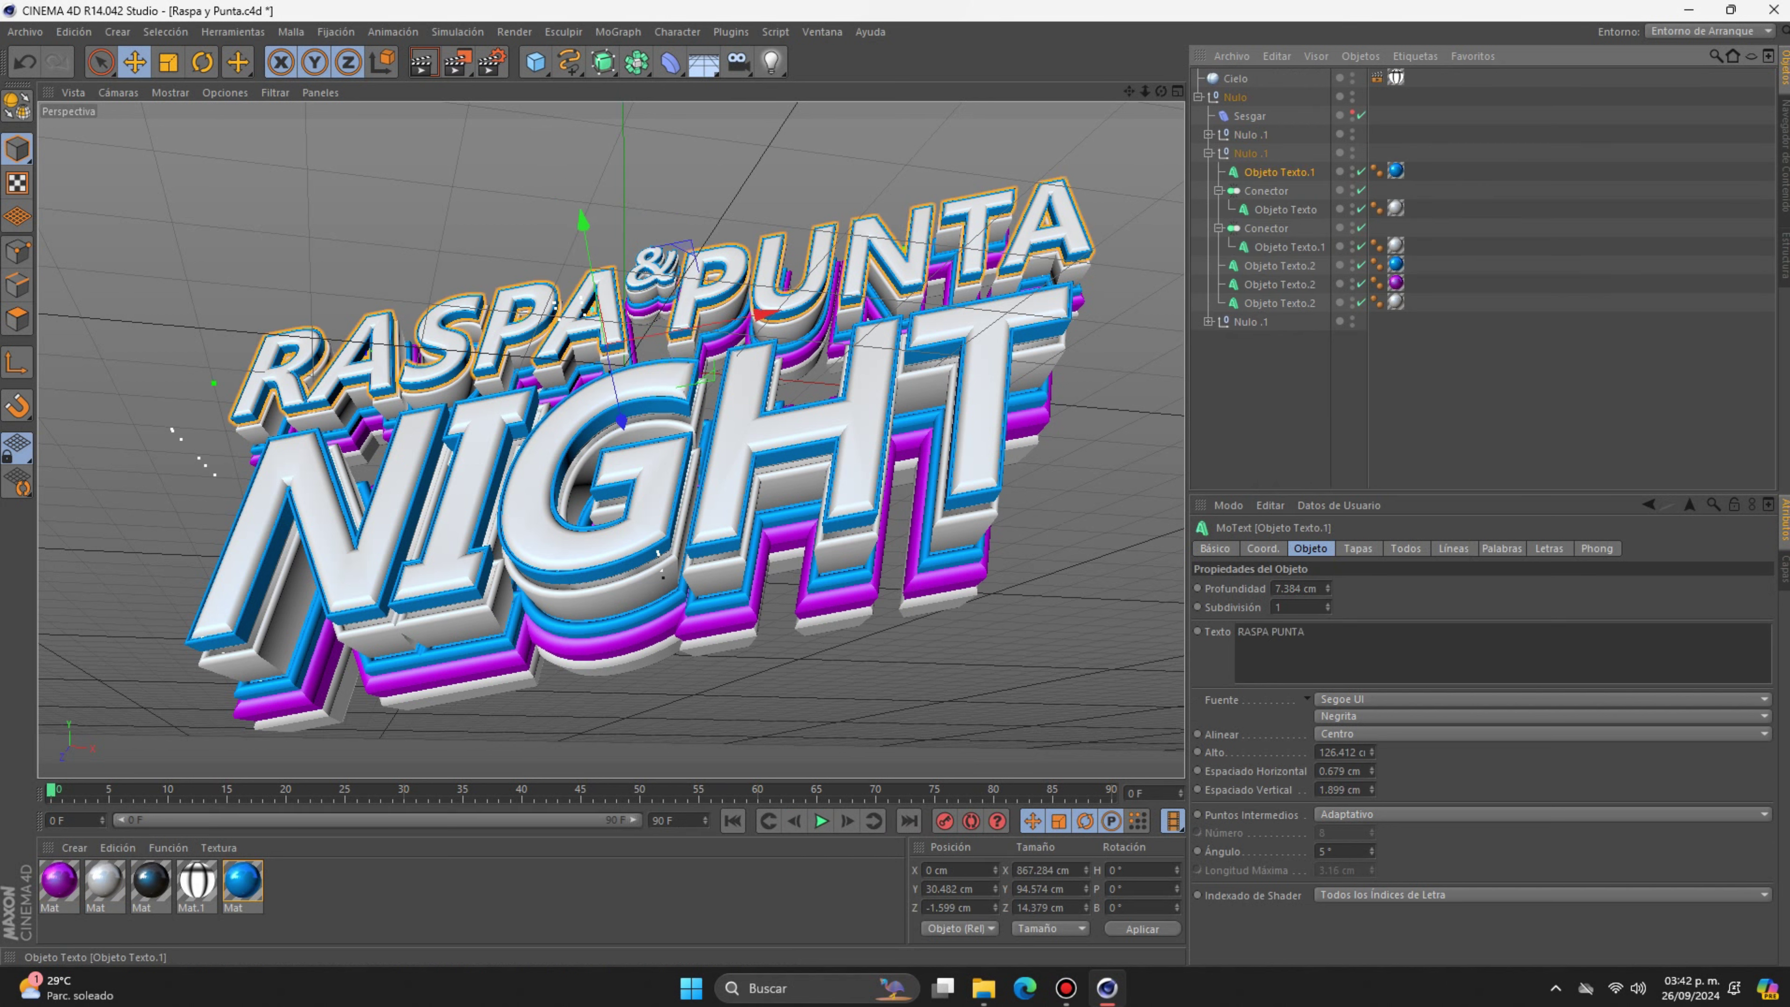
- Retype the first title layer as FIESTA RUMBA and paste it into the second layer
triple_click(1270, 631)
type("FIESTA RUMBA")
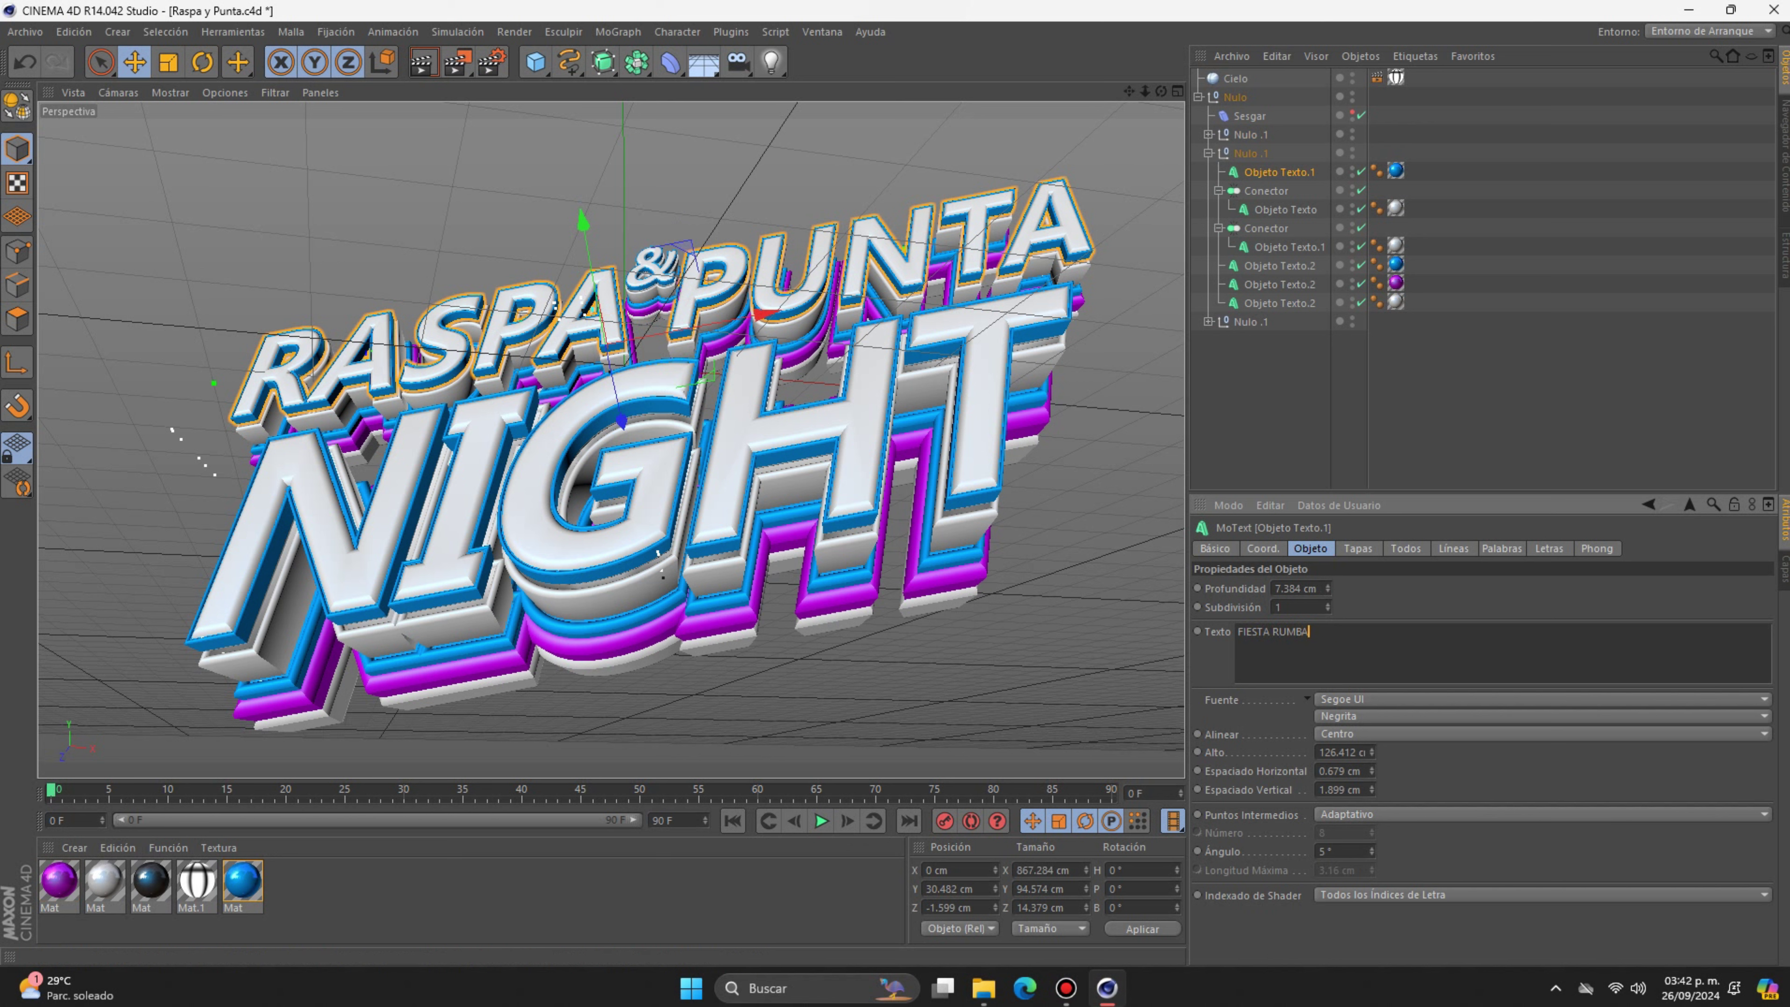
key("ctrl+a")
key("ctrl+c")
left_click(1284, 209)
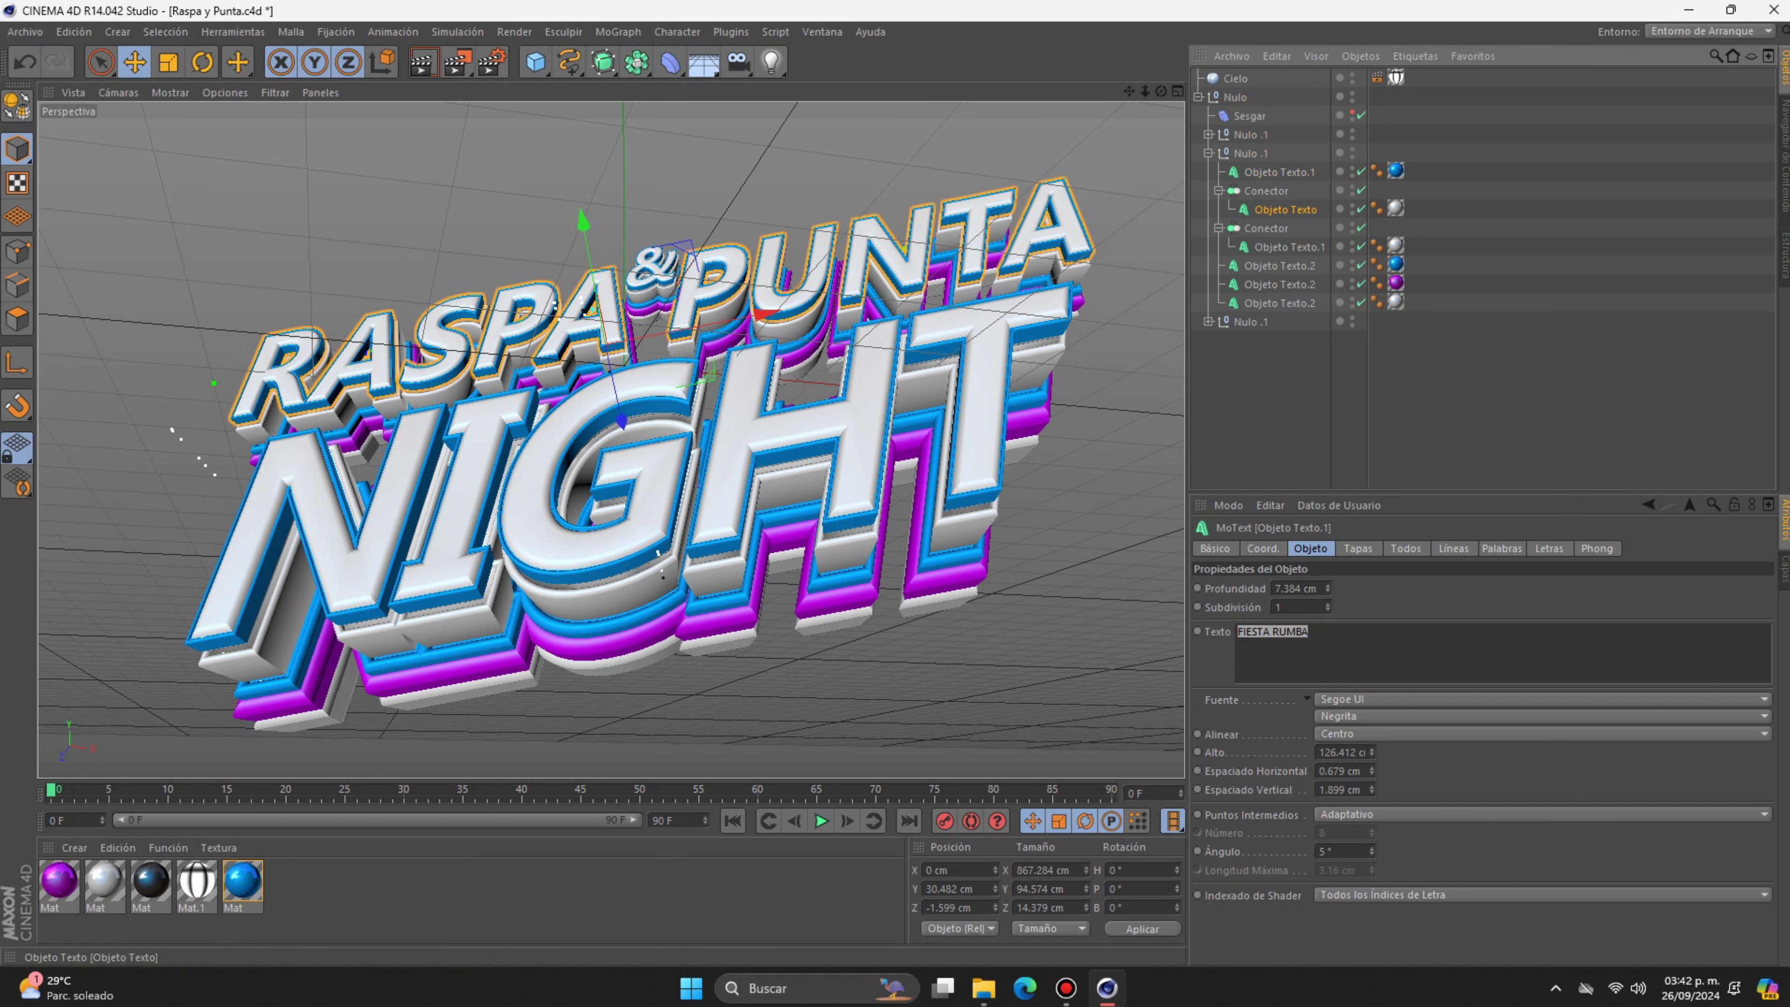
key("ctrl+v")
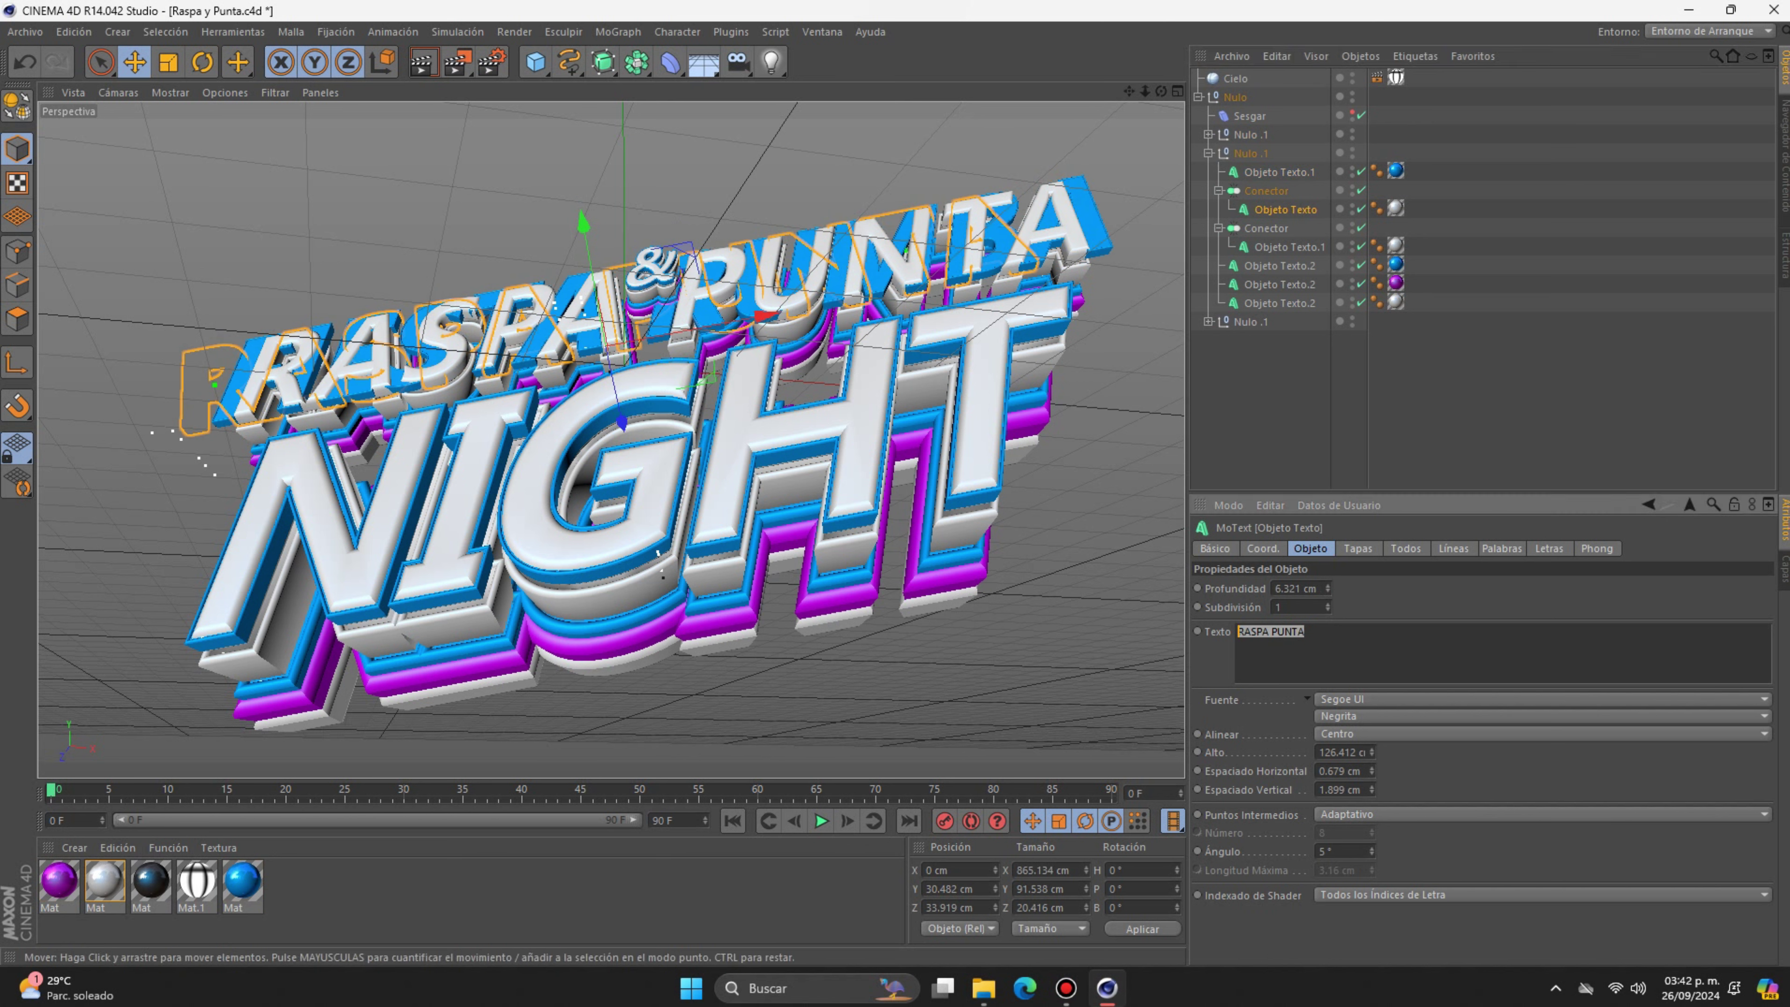
left_click(1289, 246)
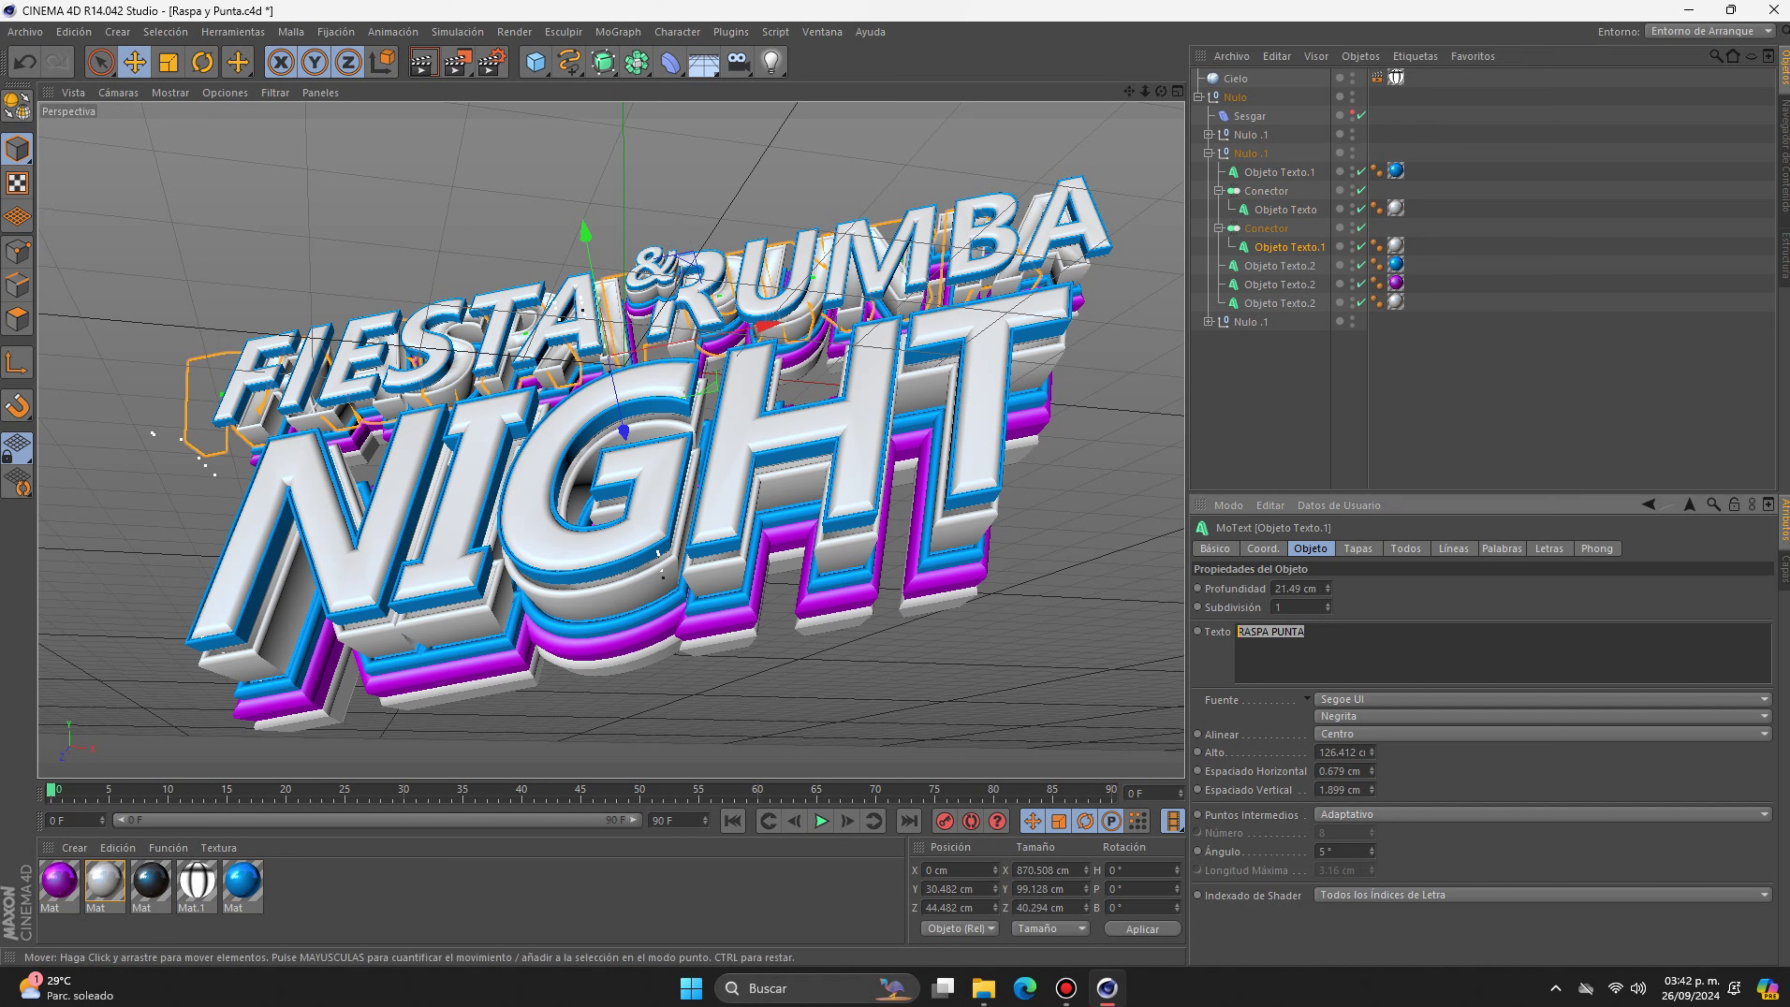
- Paste FIESTA RUMBA over RASPA PUNTA in the remaining title layers, then deselect all
left_click(1279, 265)
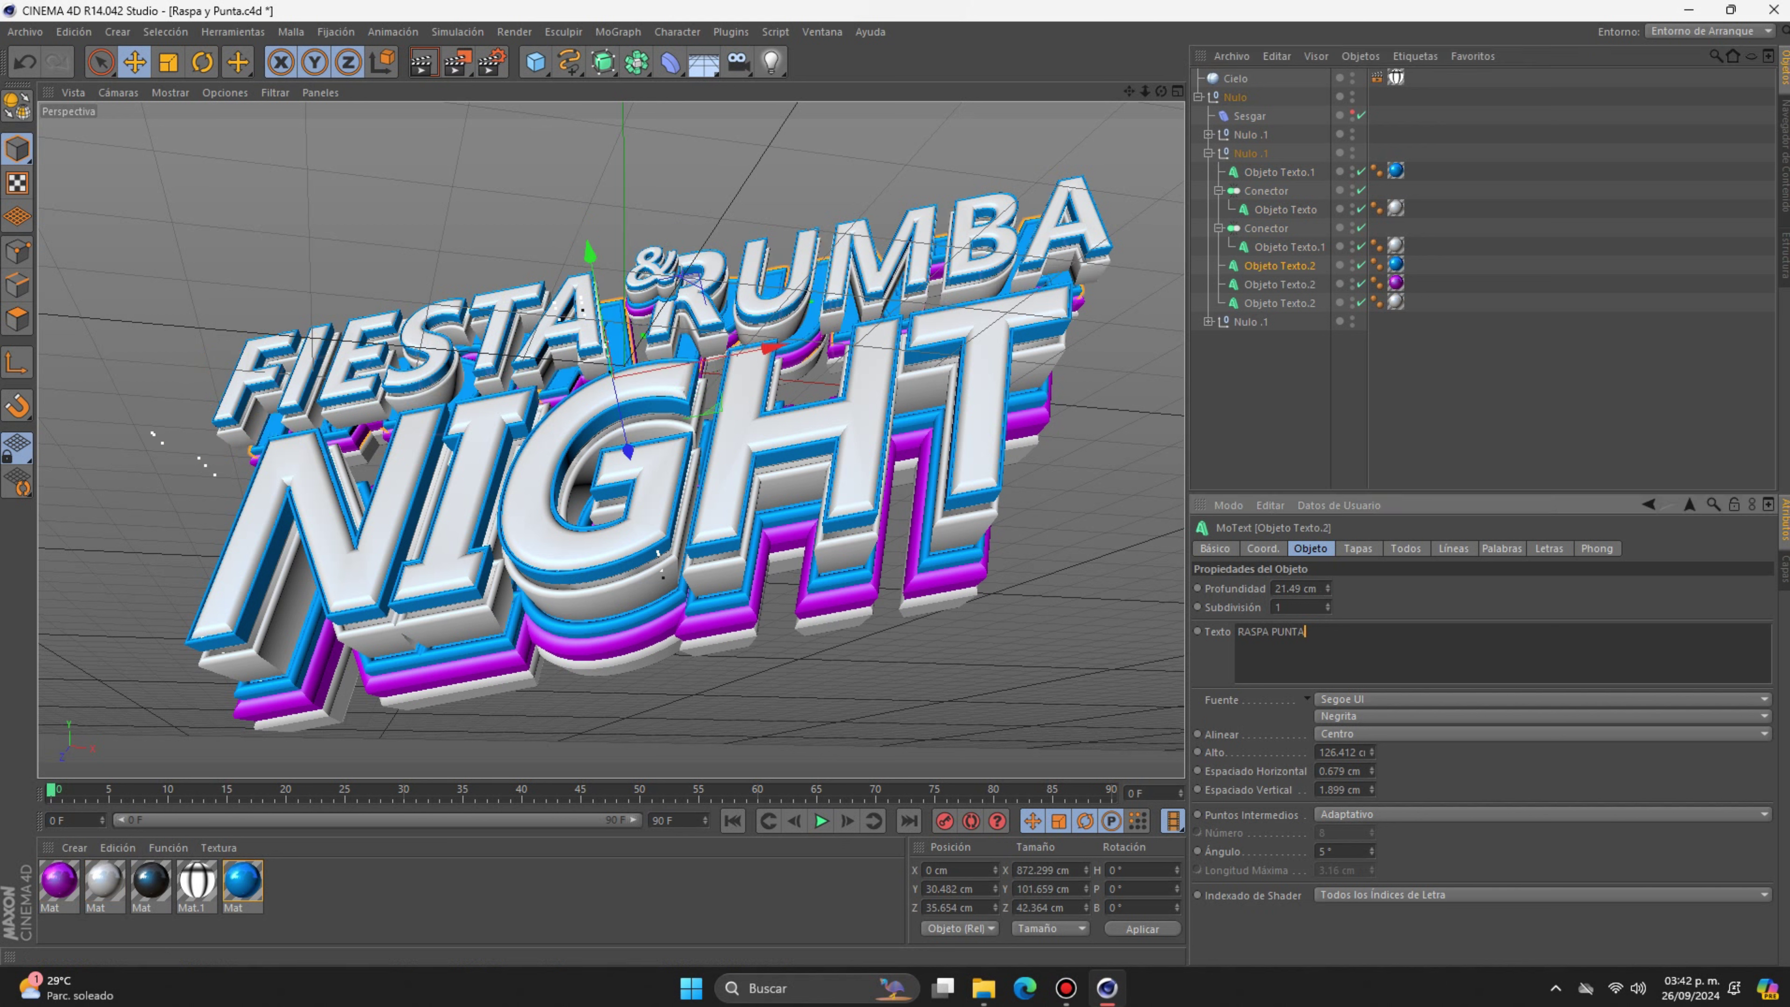
key("ctrl+a")
left_click(1279, 285)
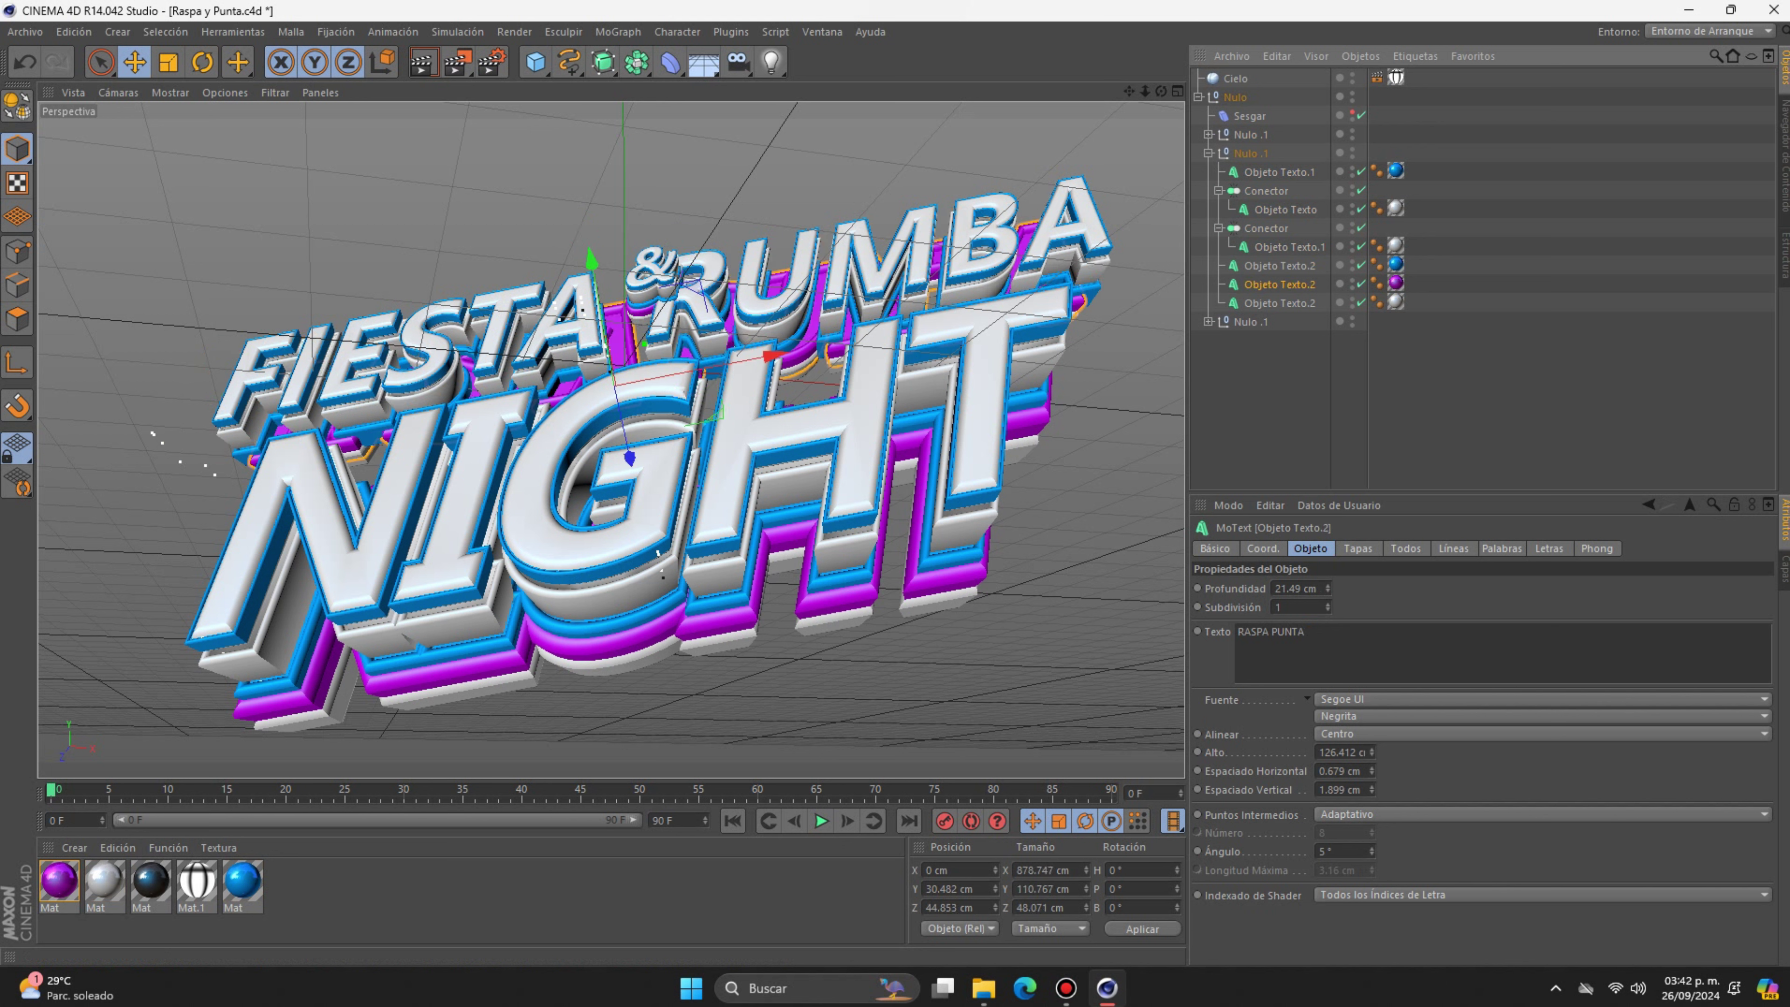
left_click(1272, 631)
key("ctrl+a")
key("ctrl+v")
left_click(1280, 303)
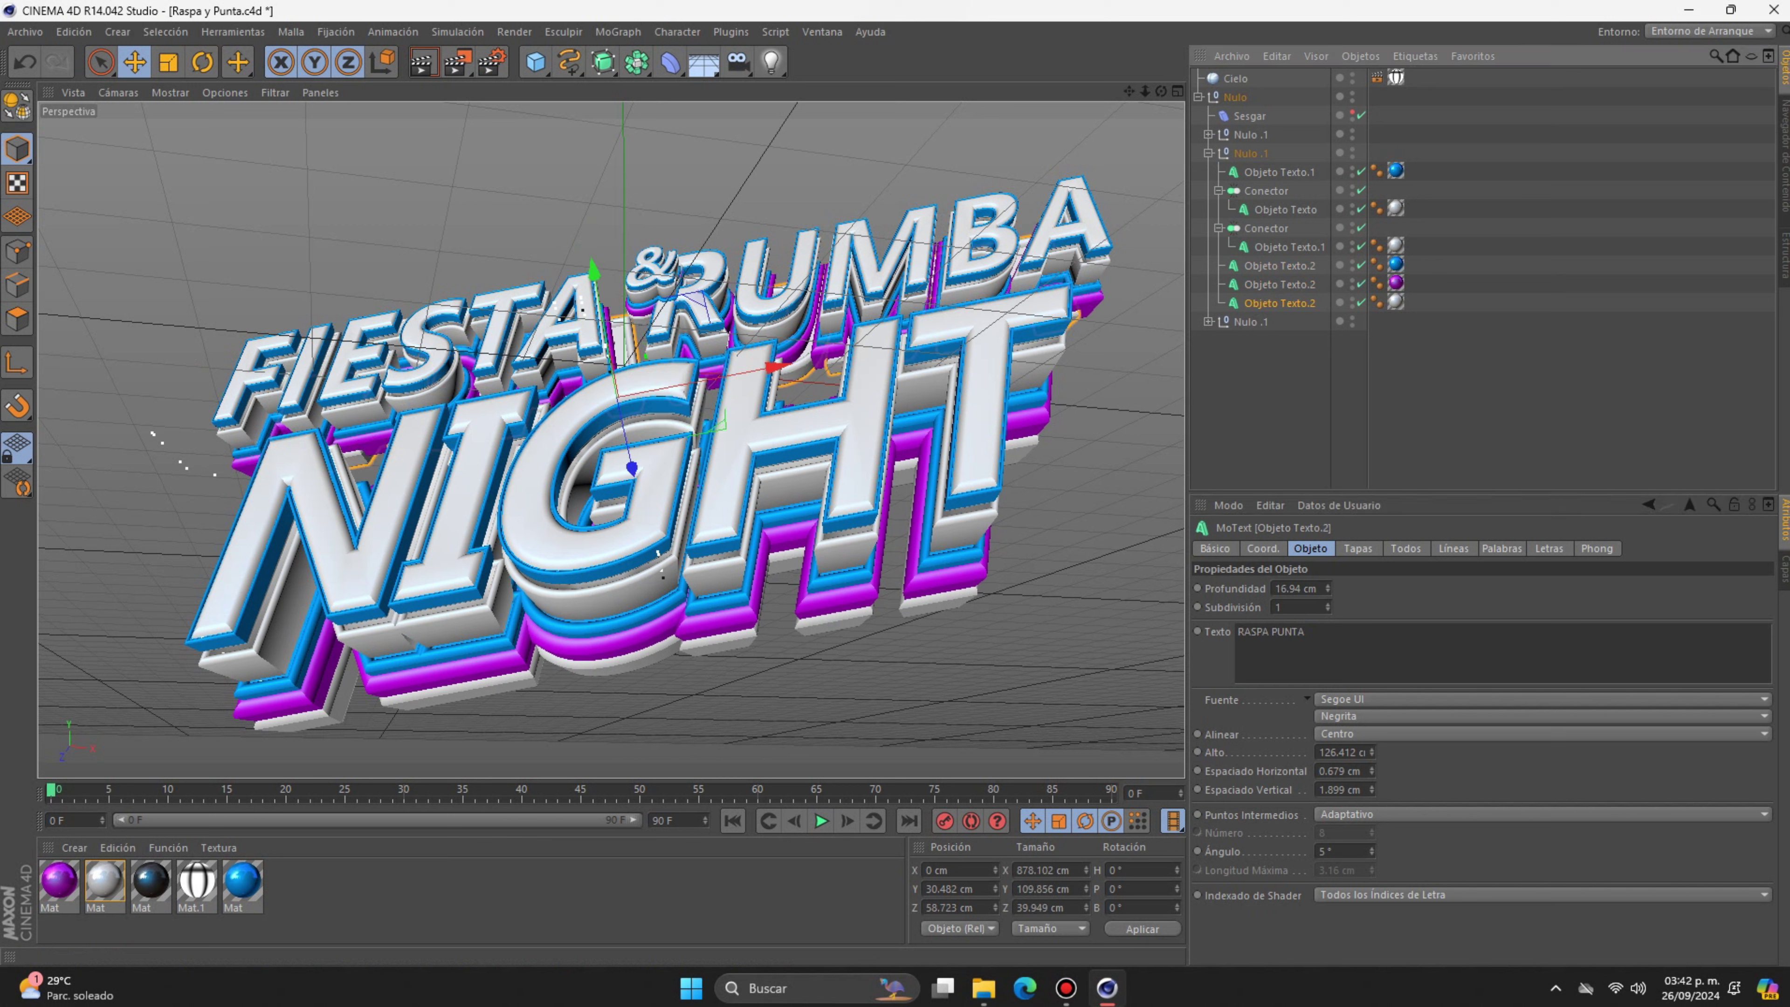
left_click(1272, 631)
key("ctrl+a")
type("FIESTA RUMBA")
key("ctrl+shift+a")
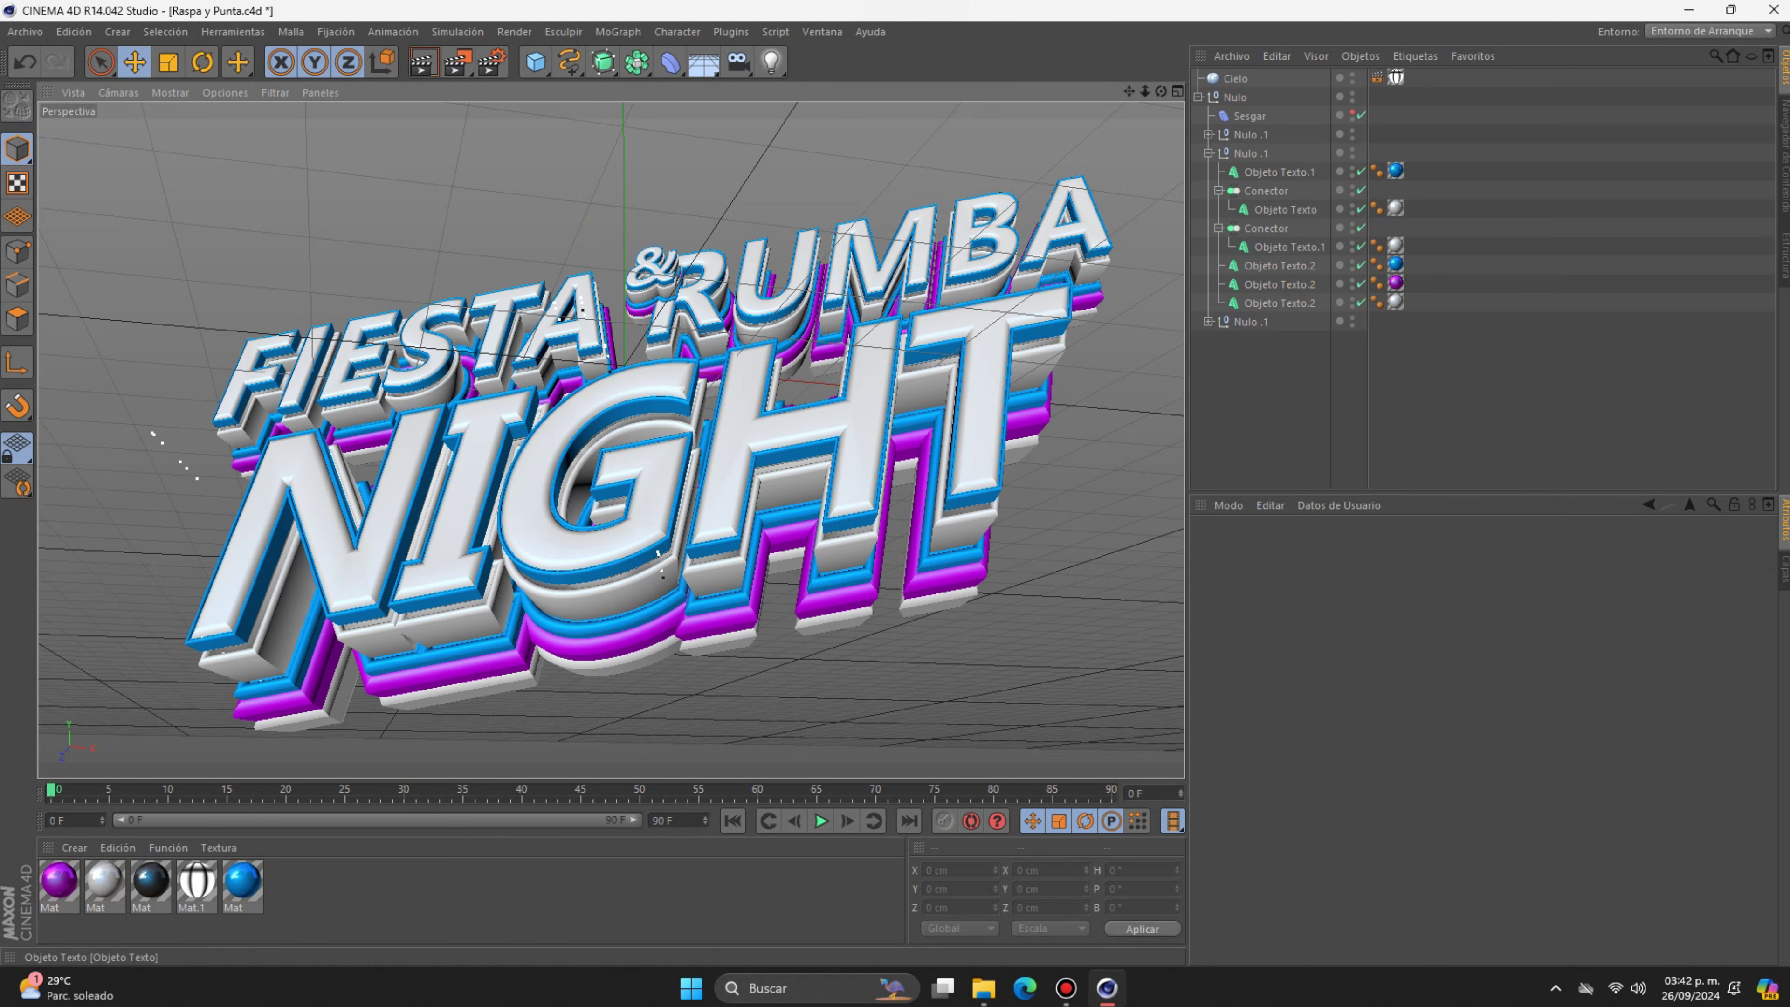
- Open the NIGHT group and retype the first NIGHT text object as MIX
left_click(1208, 152)
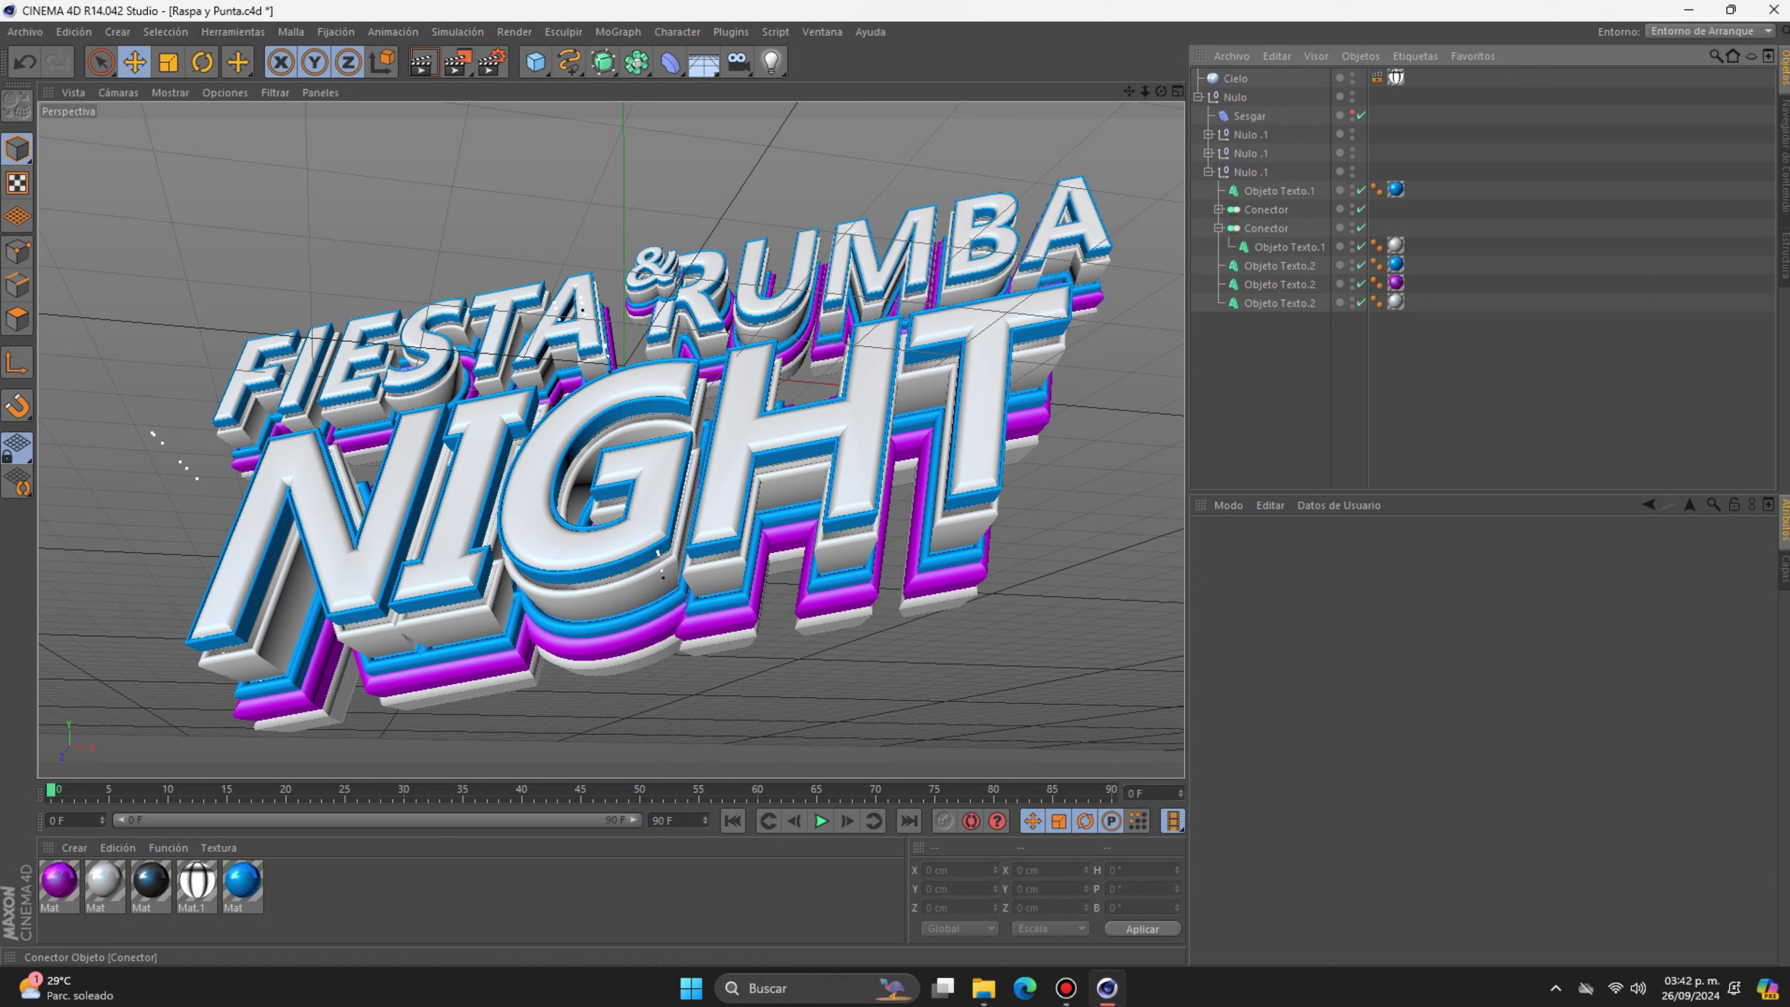
left_click(705, 459)
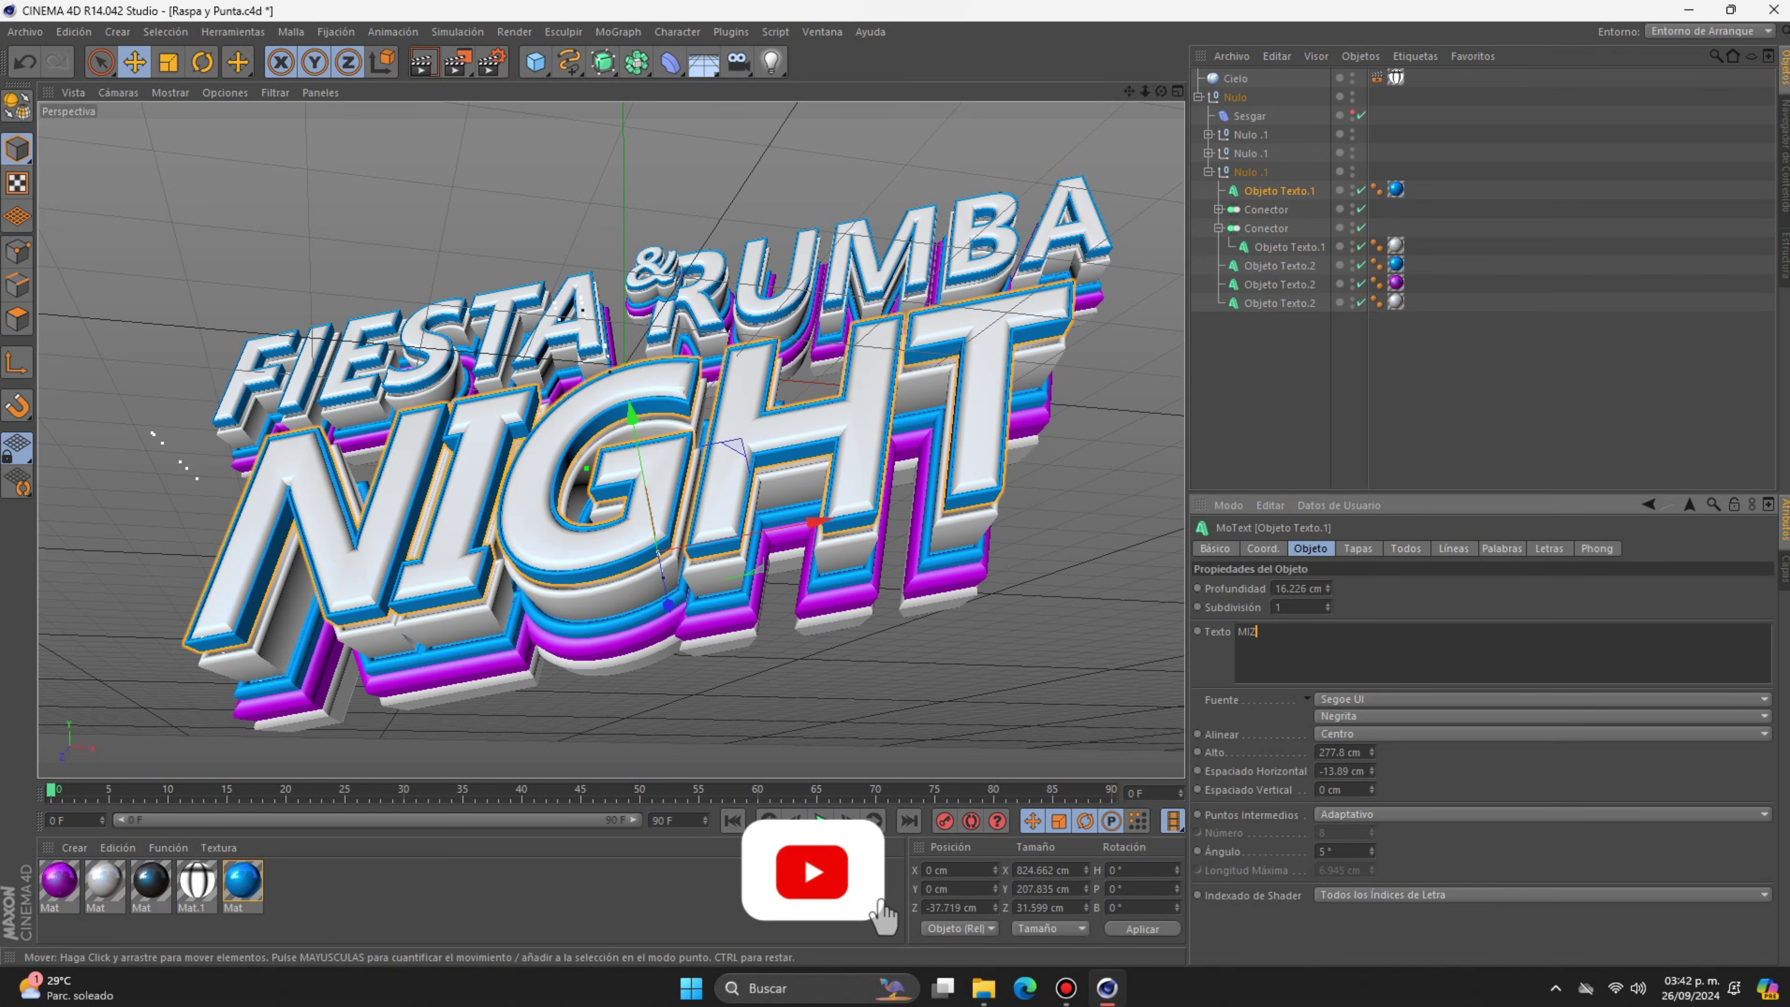
type("Z")
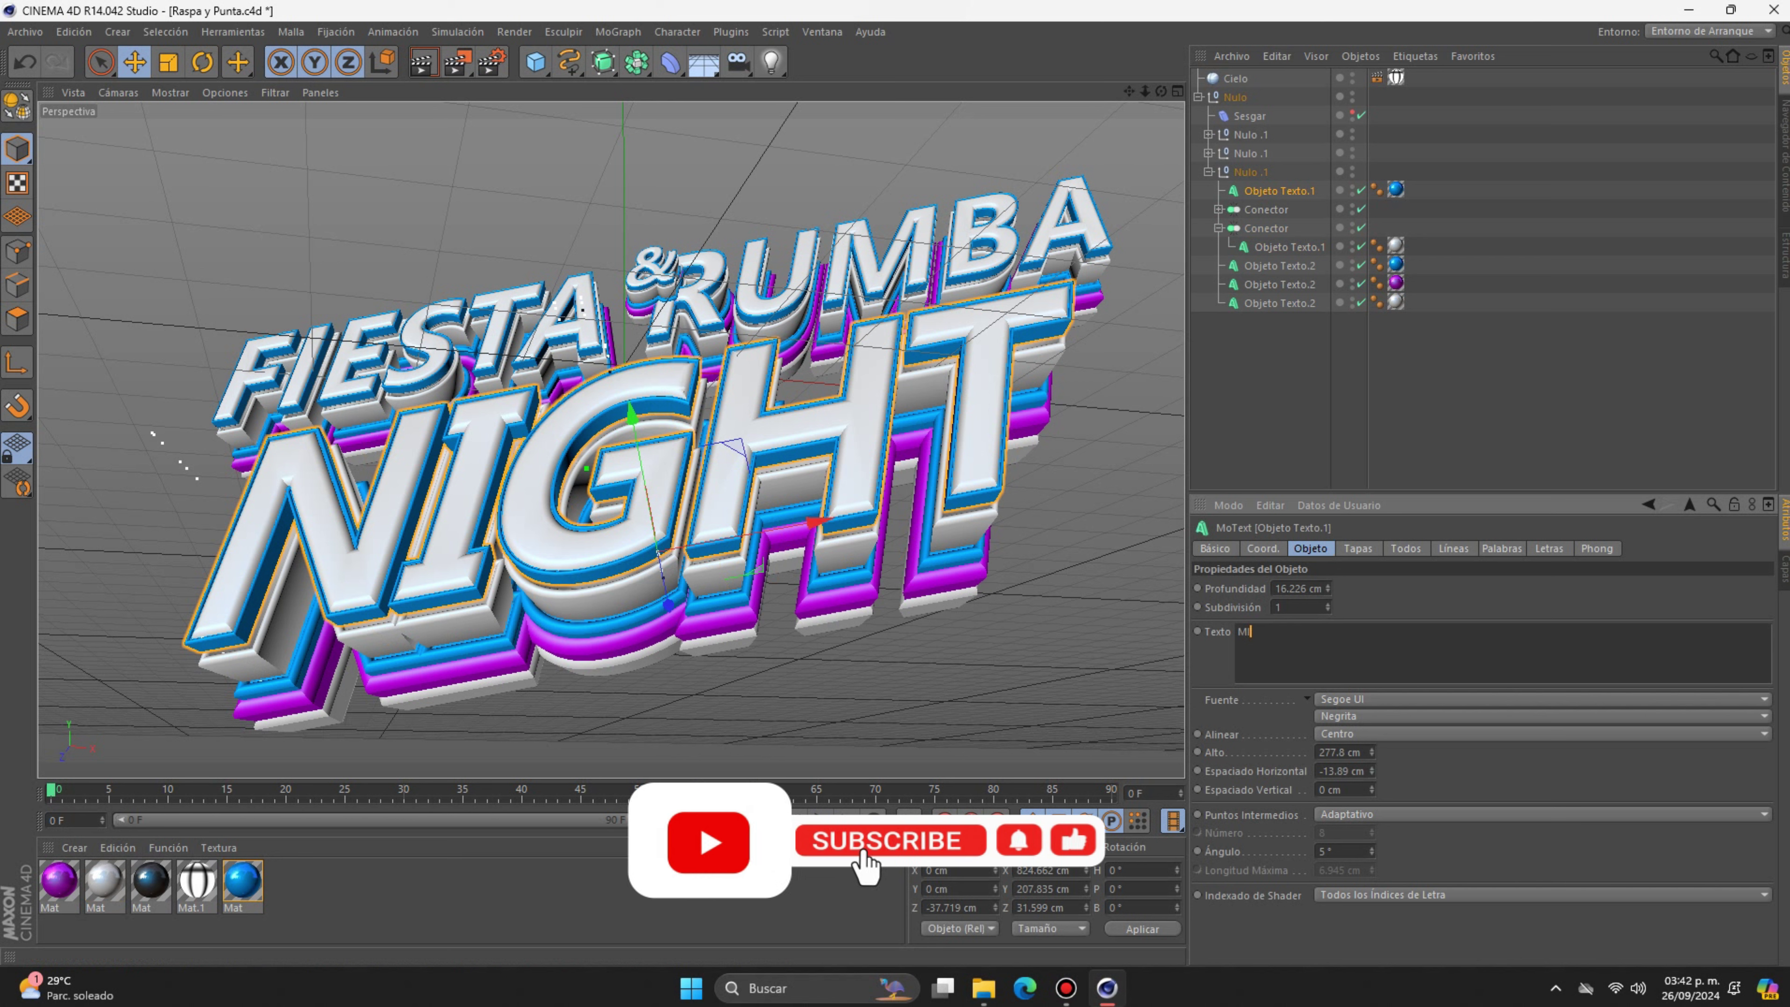
key("BackSpace")
type("X")
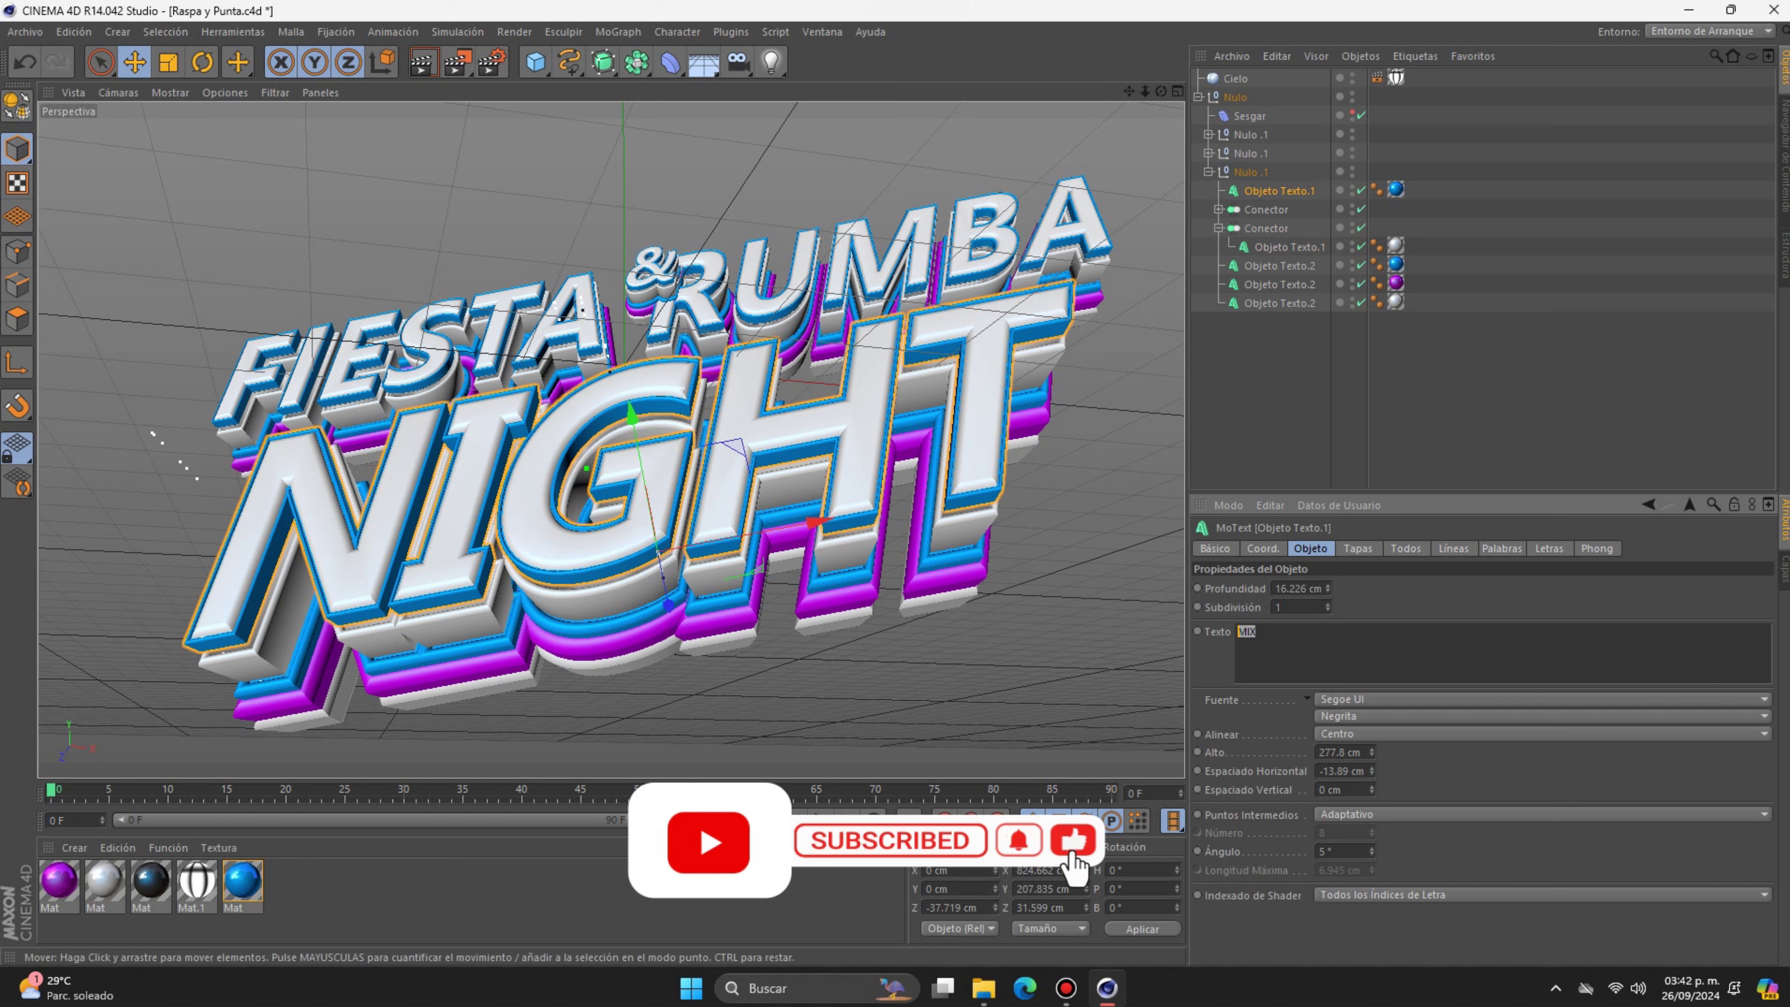
- Change the remaining NIGHT layers to MIX and select the connector still holding NIGHT
left_click(1289, 246)
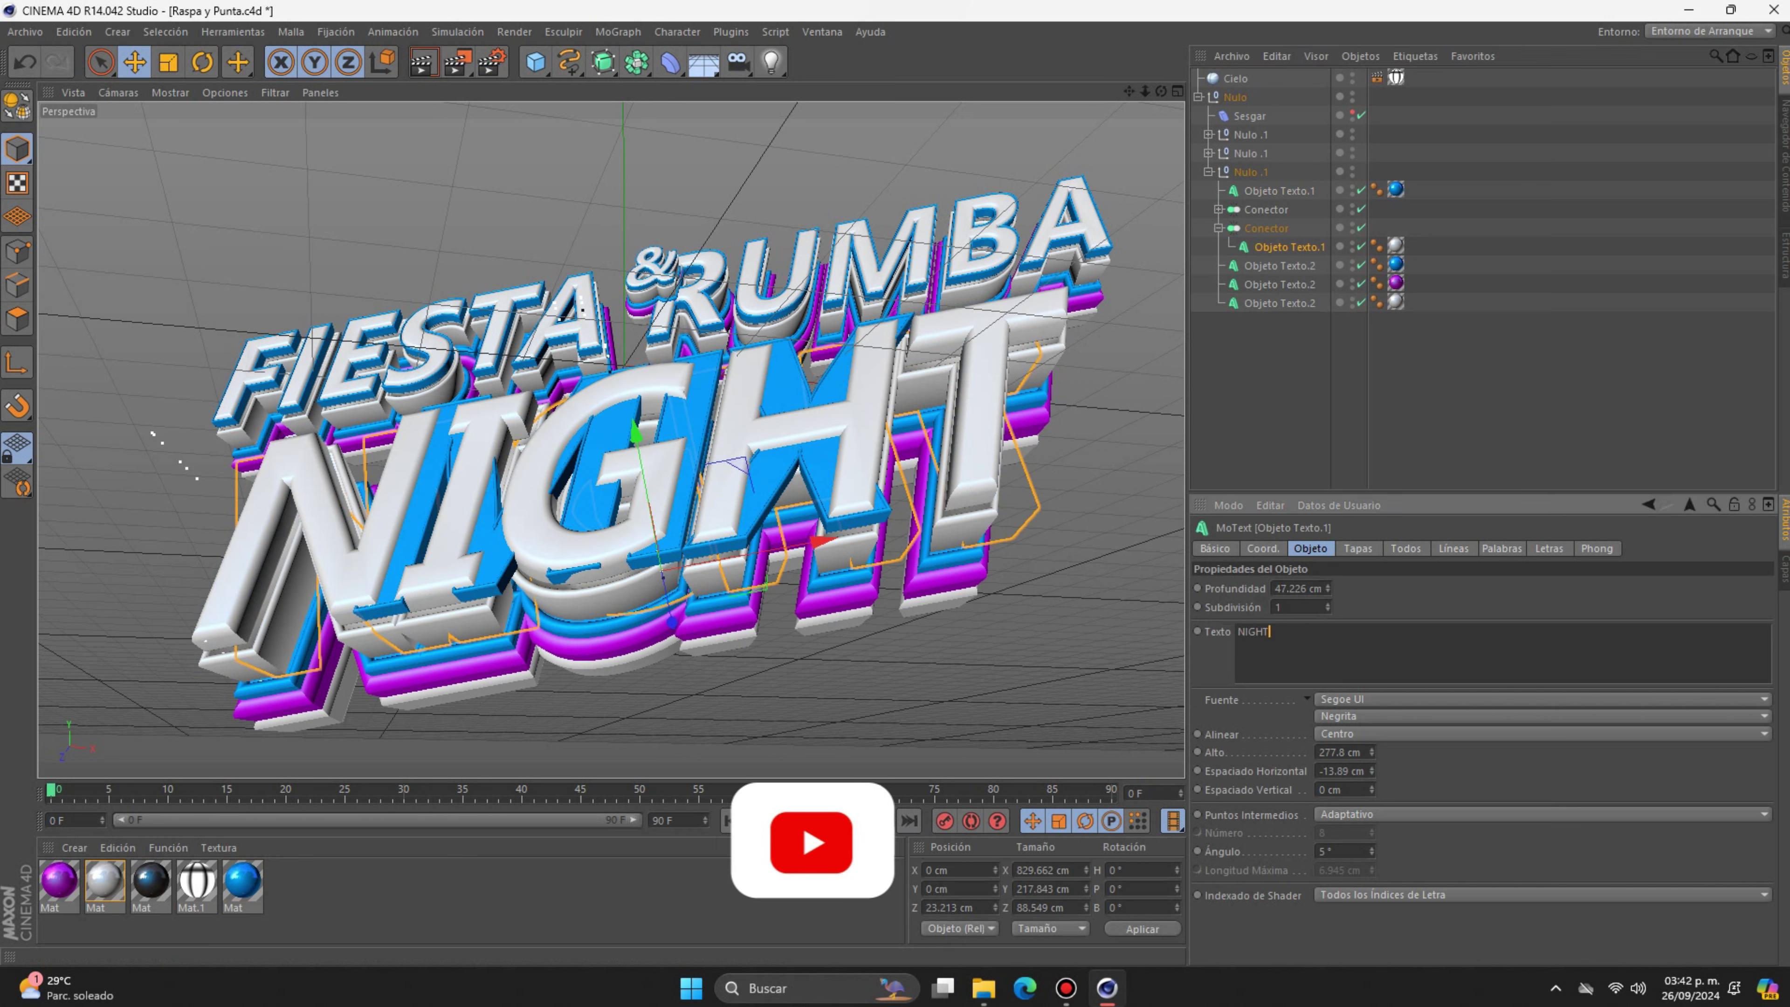
left_click(1279, 285)
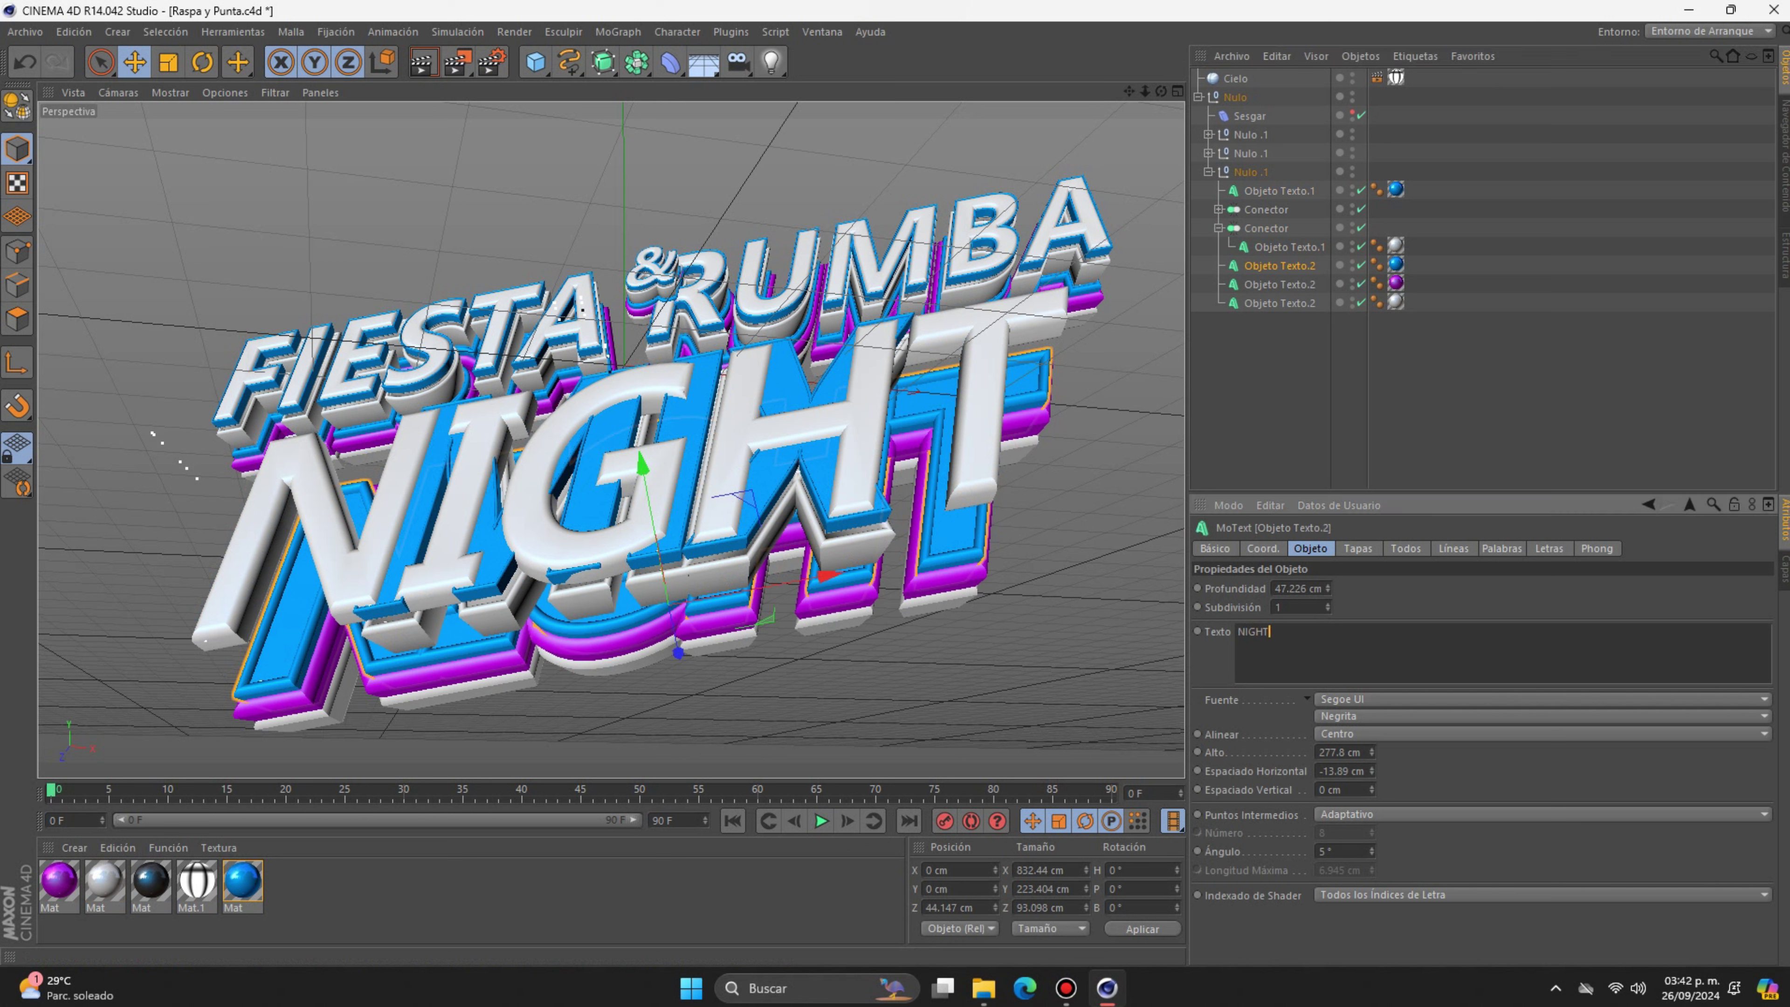
left_click(1265, 631)
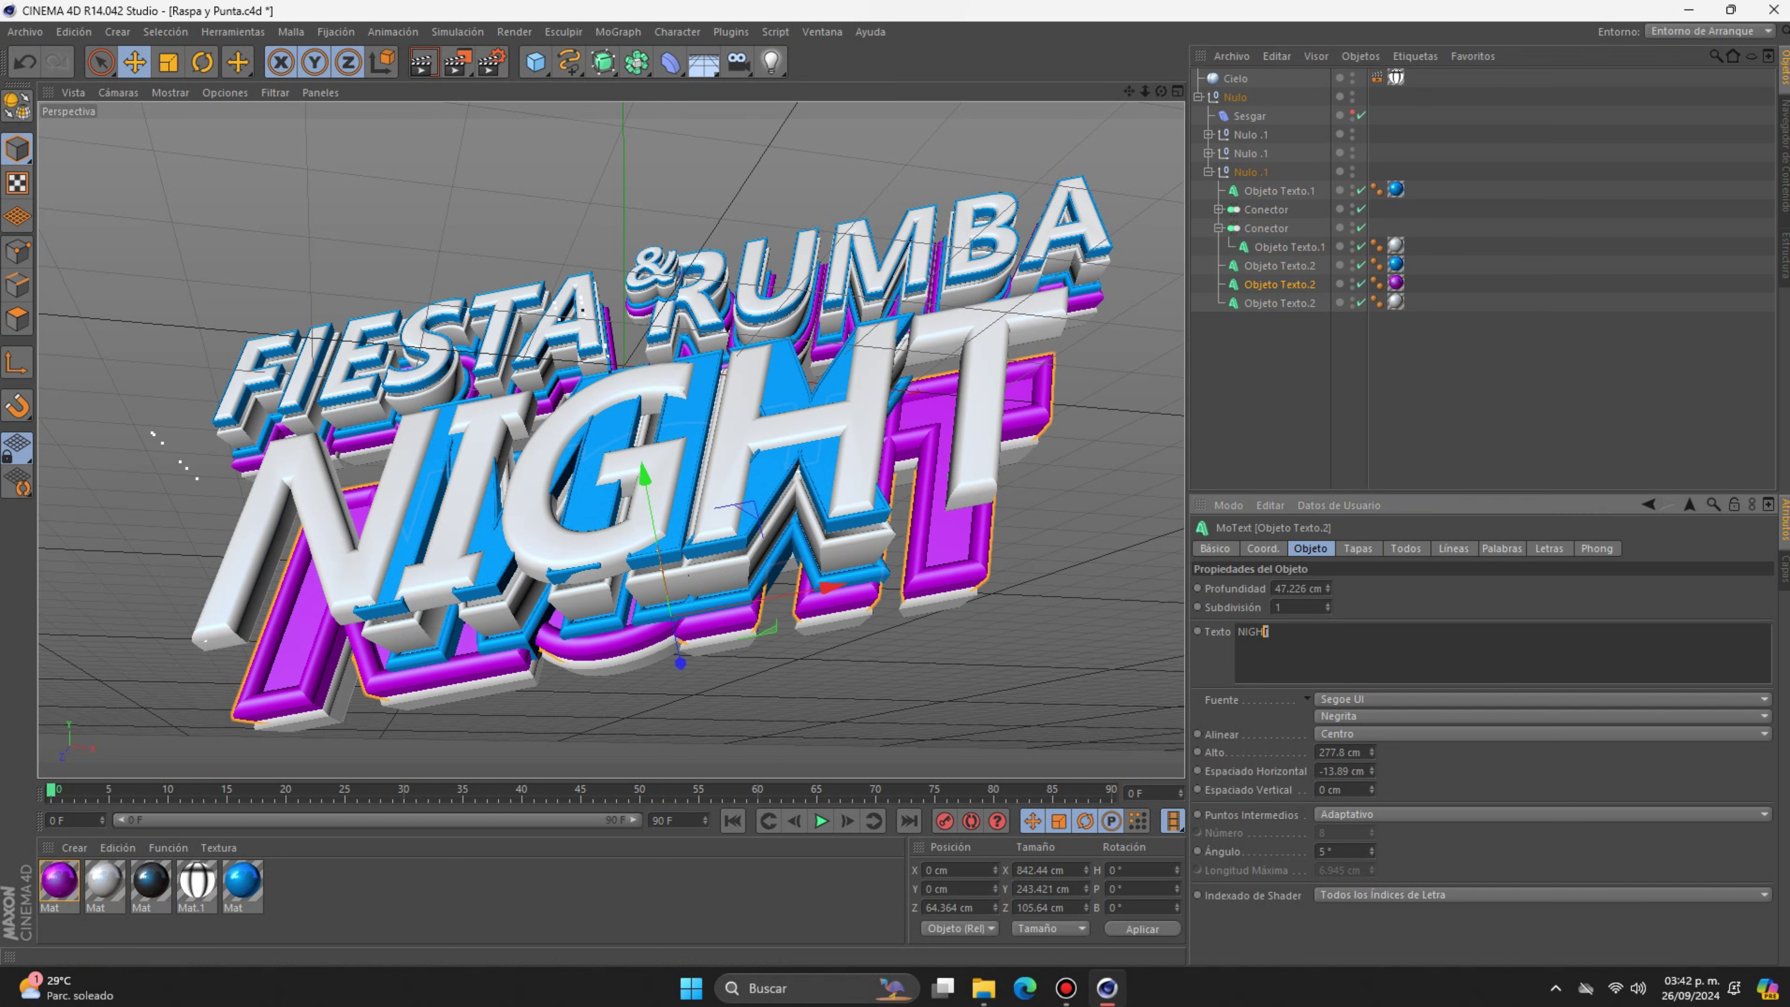
type("MIX")
left_click(1279, 303)
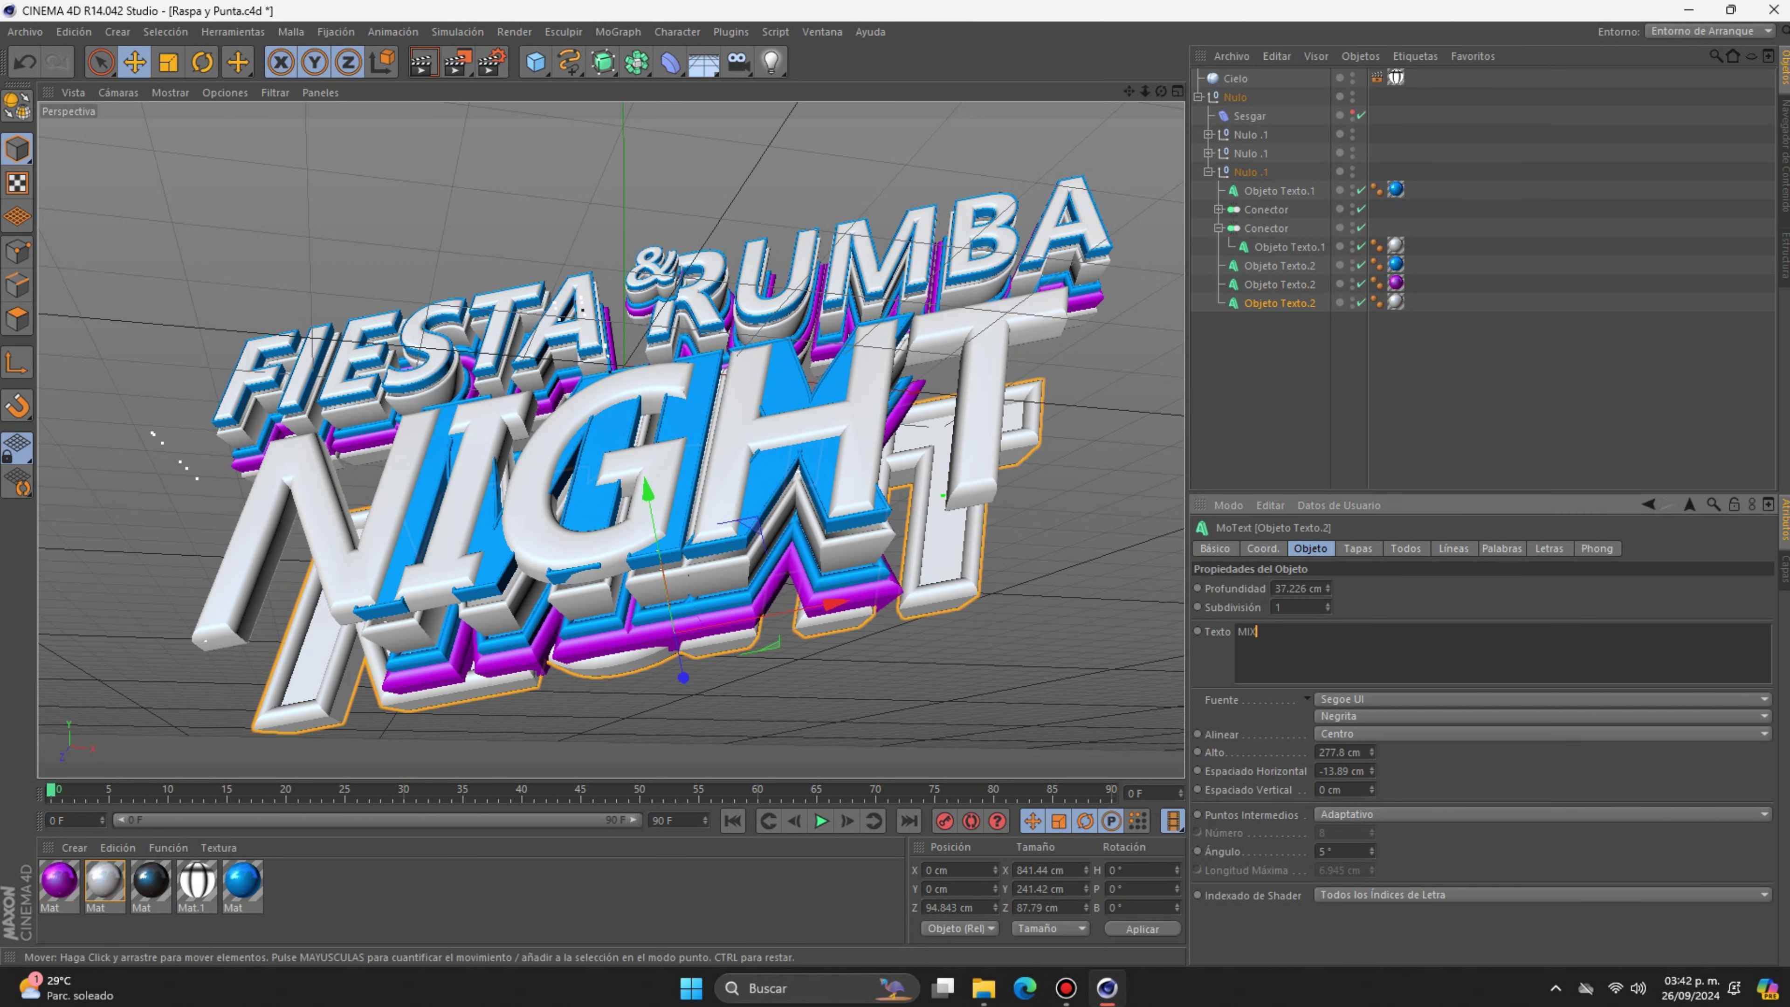
key("Return")
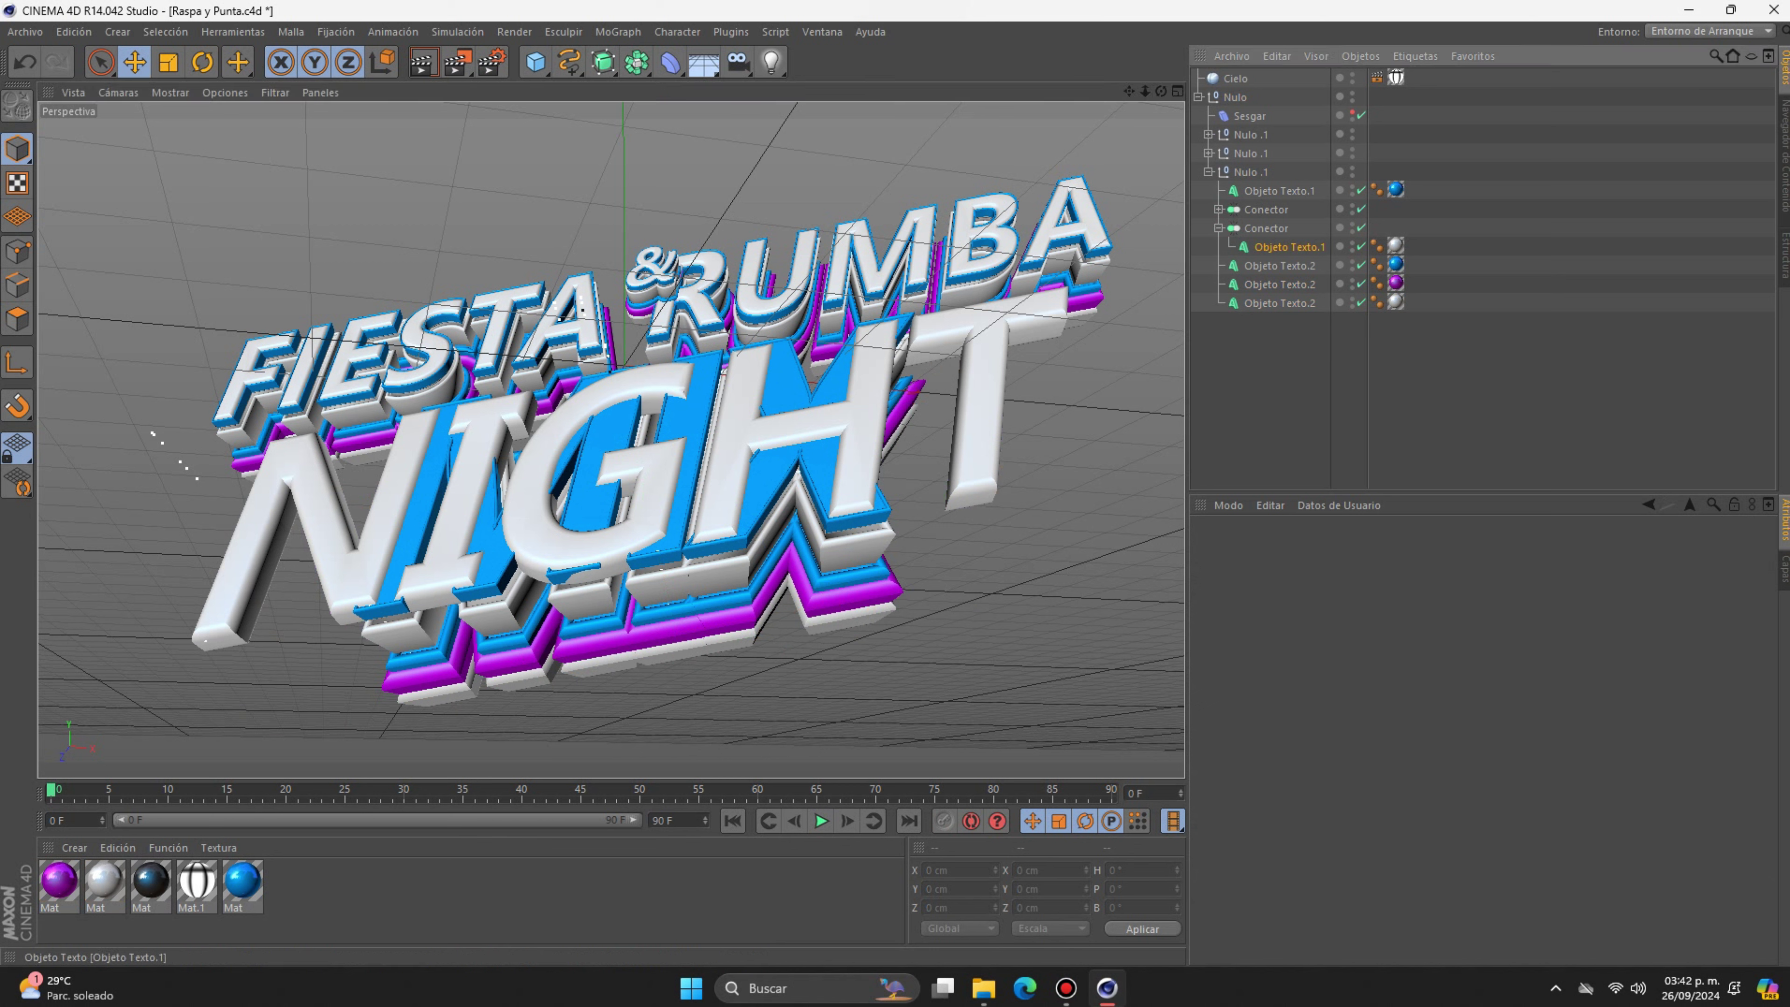
left_click(1288, 247)
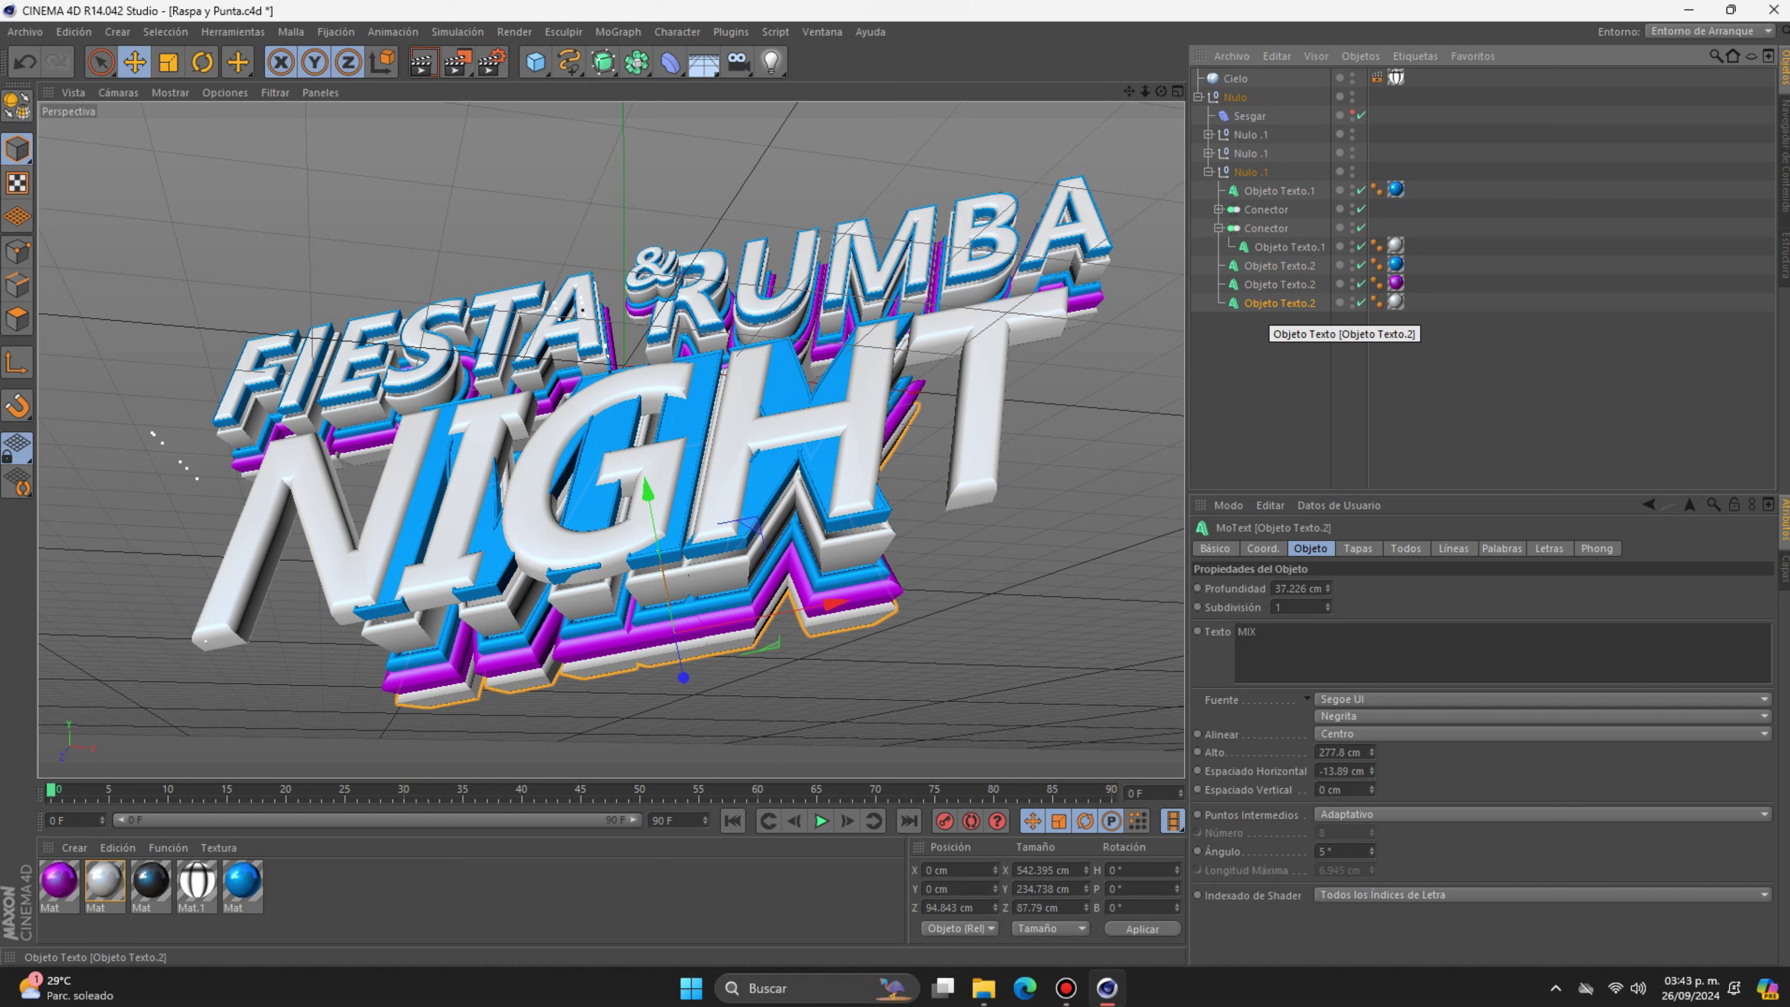
left_click(817, 423)
left_click_drag(818, 423, 821, 437)
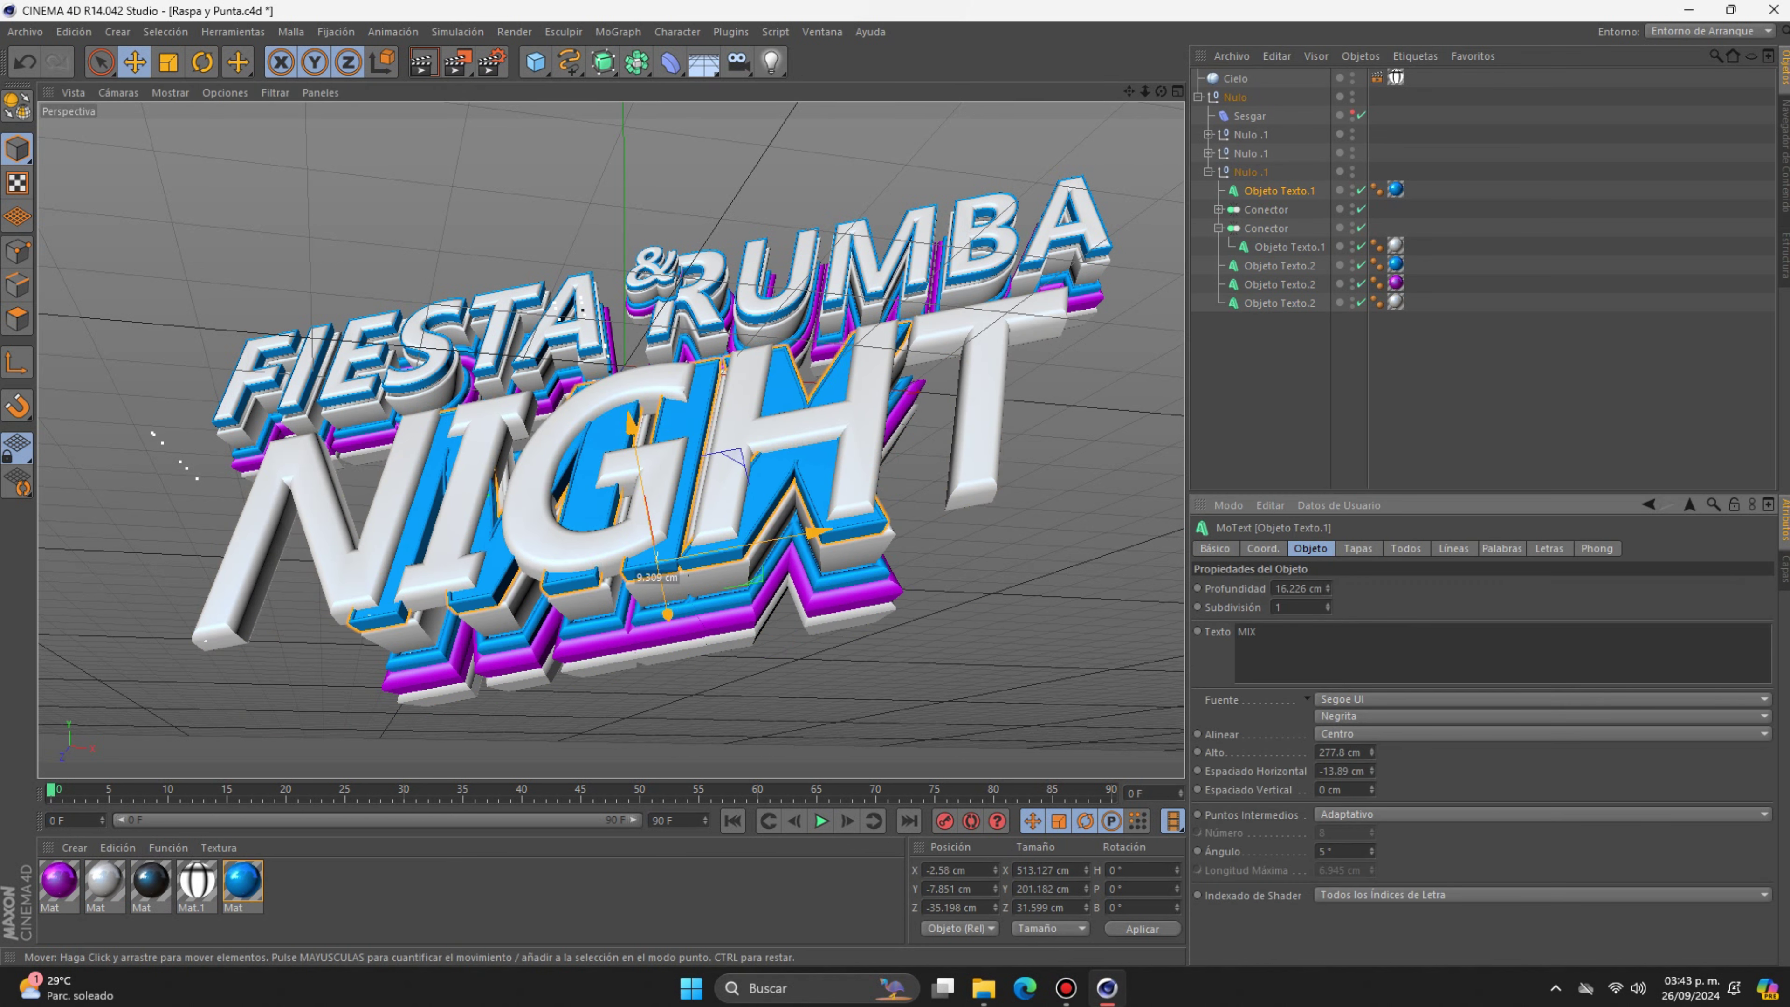
- Delete the leftover NIGHT connector, check FIESTA & RUMBA MIX, and minimise both windows
left_click(821, 437)
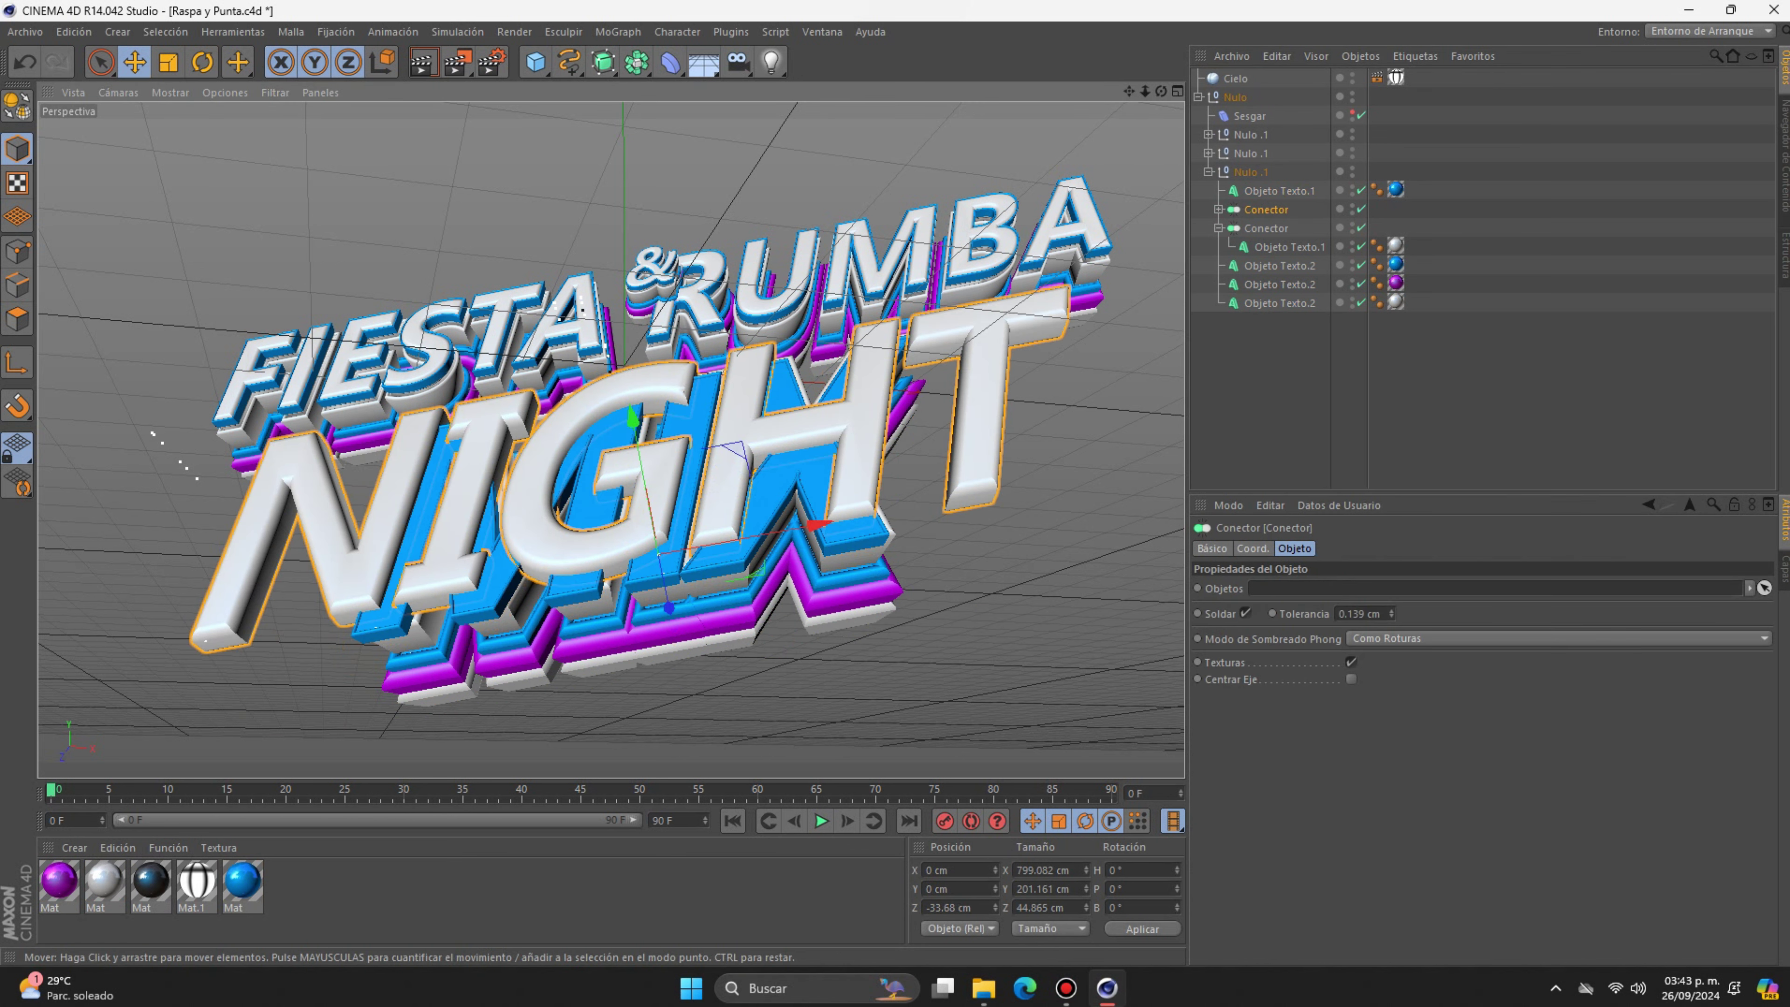
key("Delete")
left_click(652, 602)
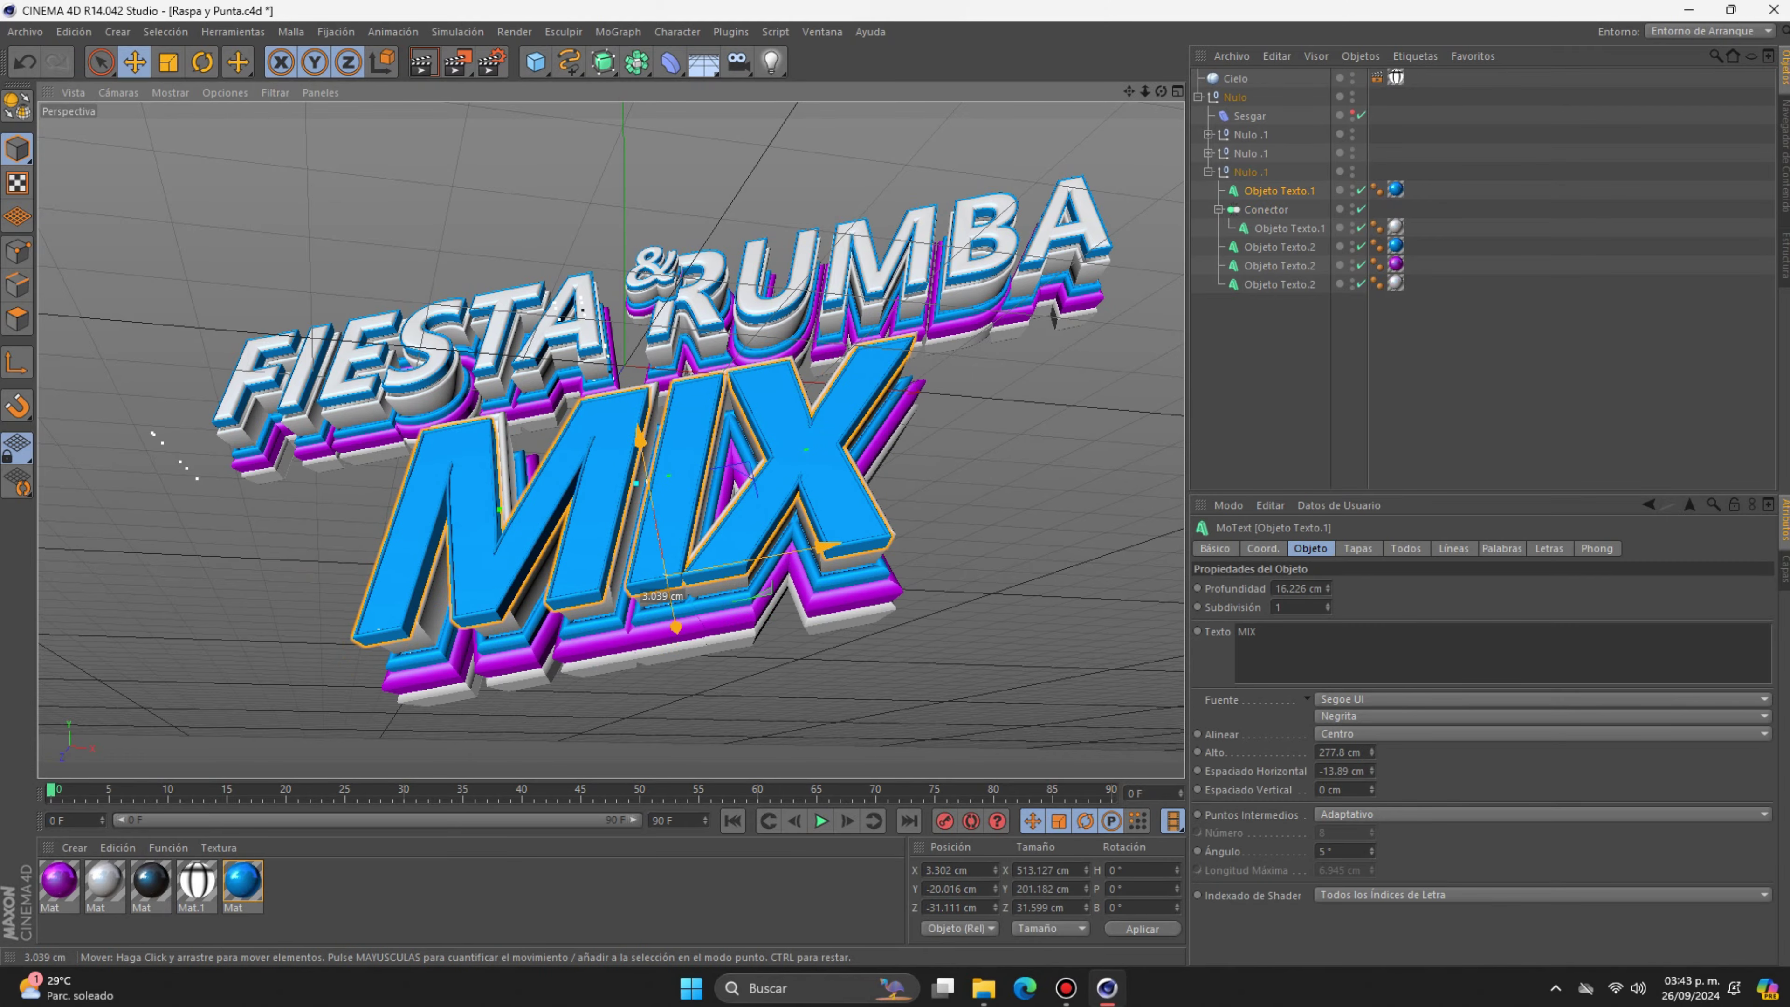
left_click(916, 706)
left_click_drag(776, 451, 610, 440, "alt")
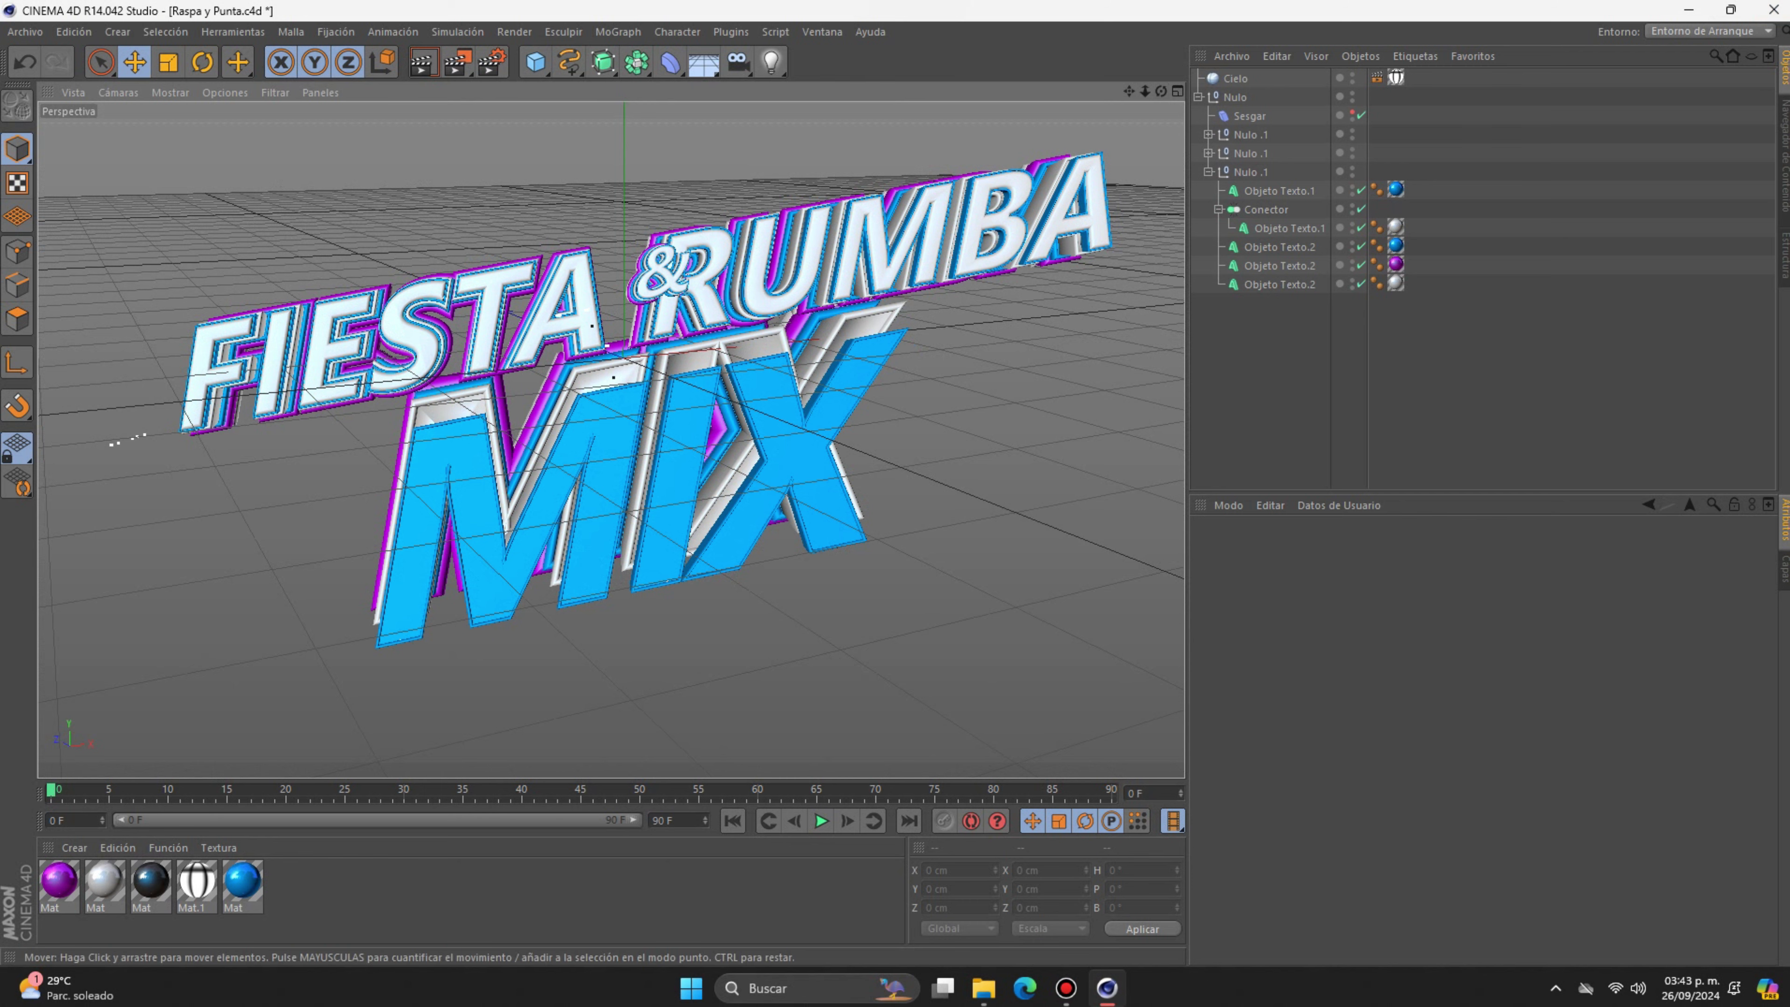
left_click(1689, 10)
left_click(1689, 10)
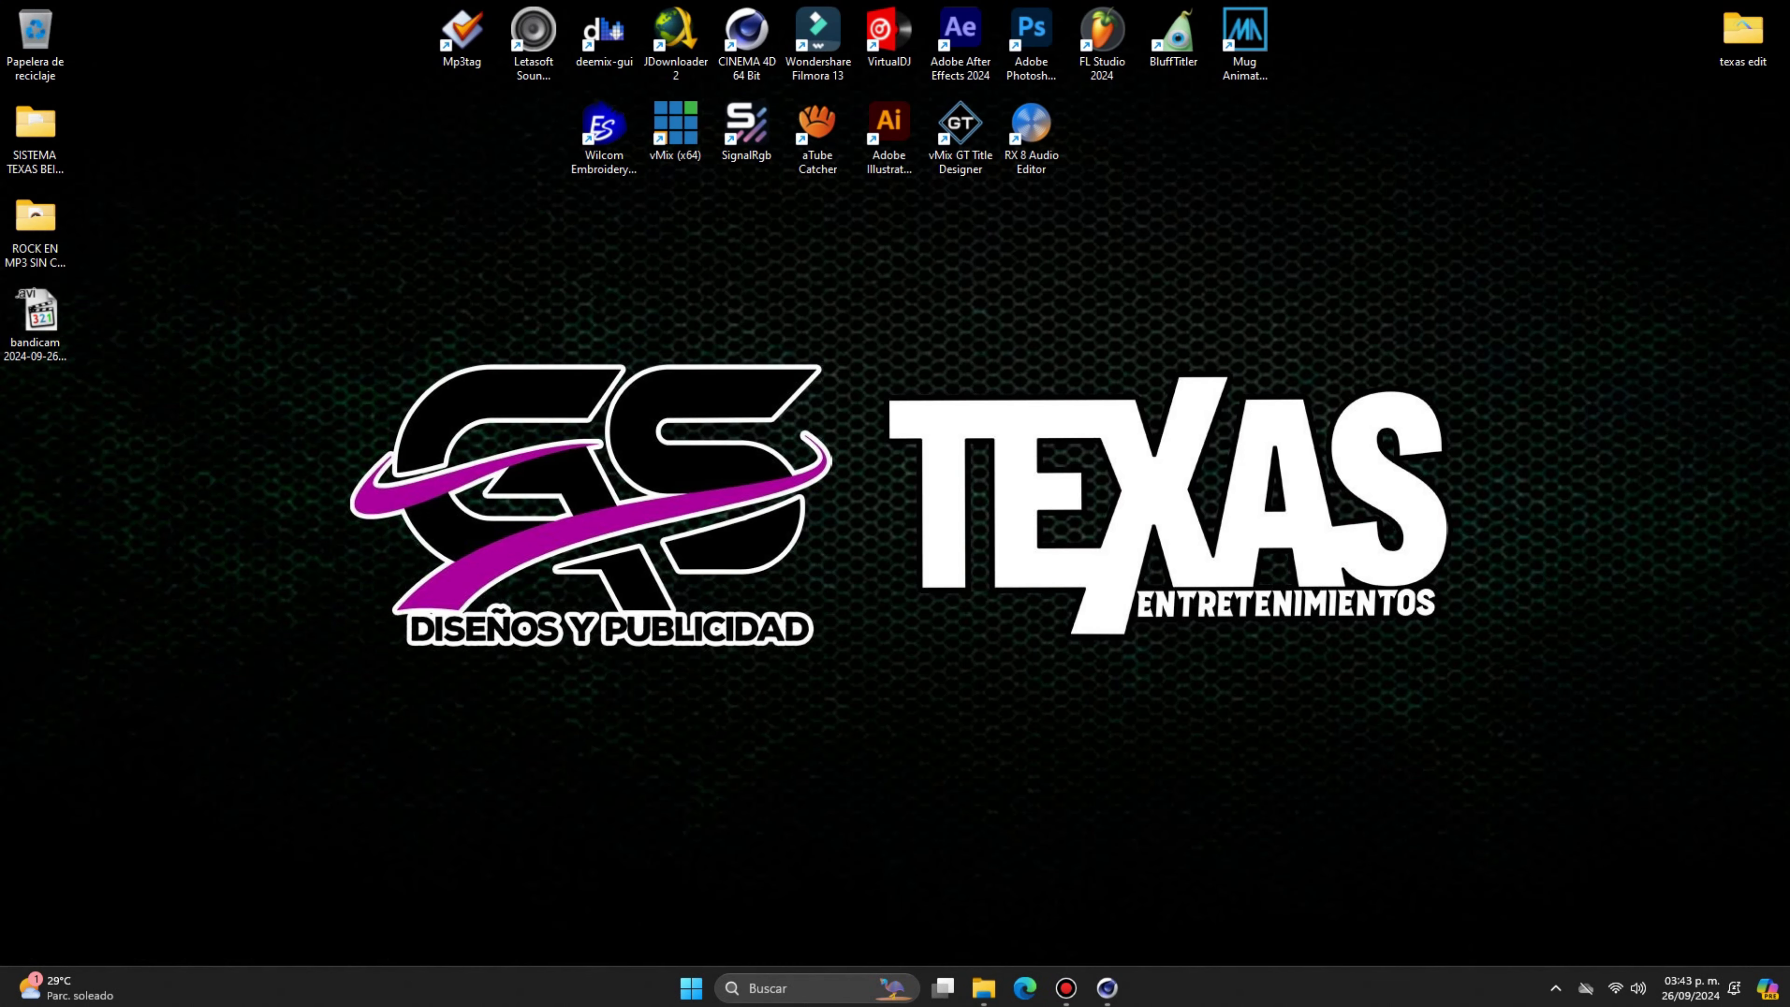